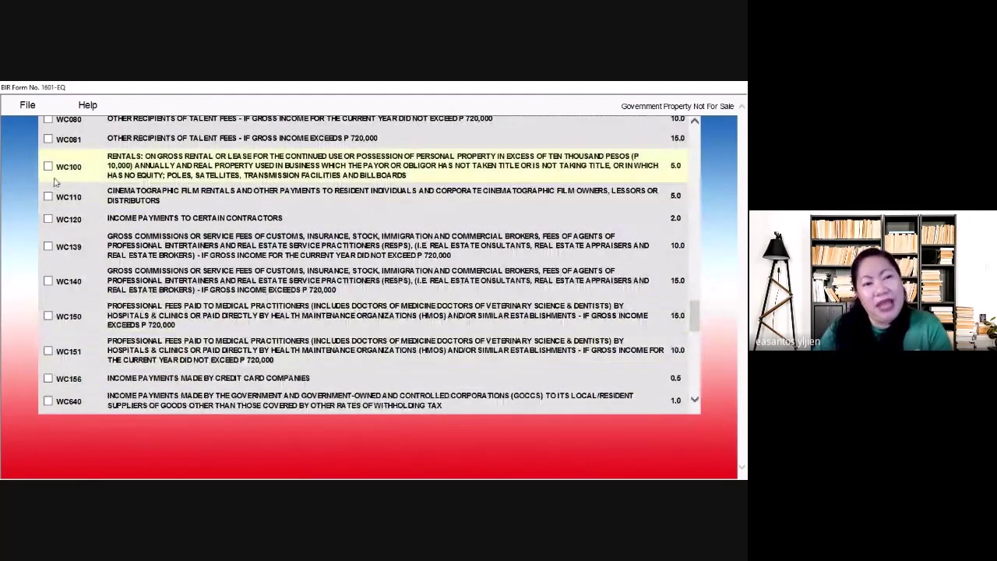
- Review the remaining withholding tax codes from WC100 through WC720, then close the list without selecting a code
left_click_drag(83, 168, 65, 176)
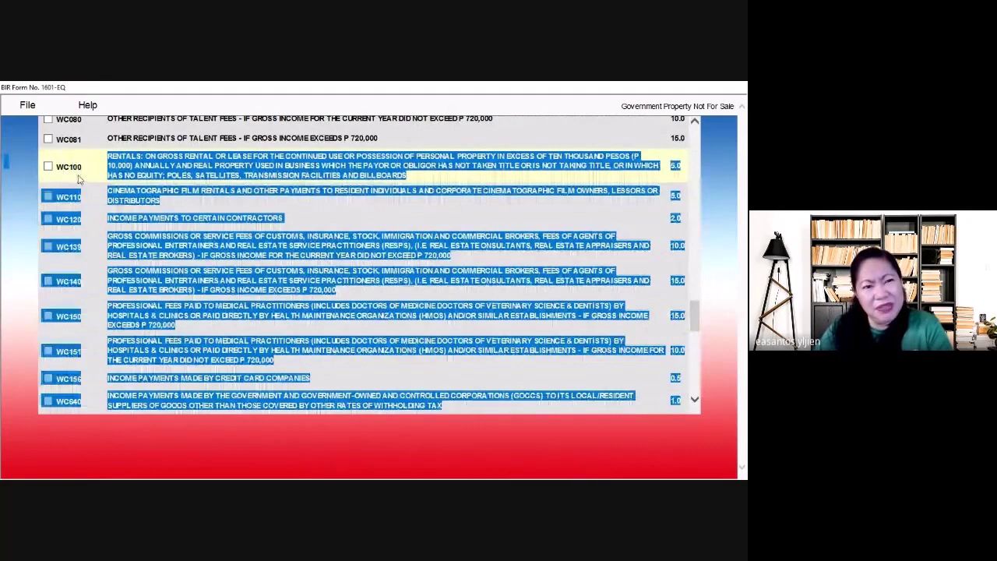
left_click(66, 177)
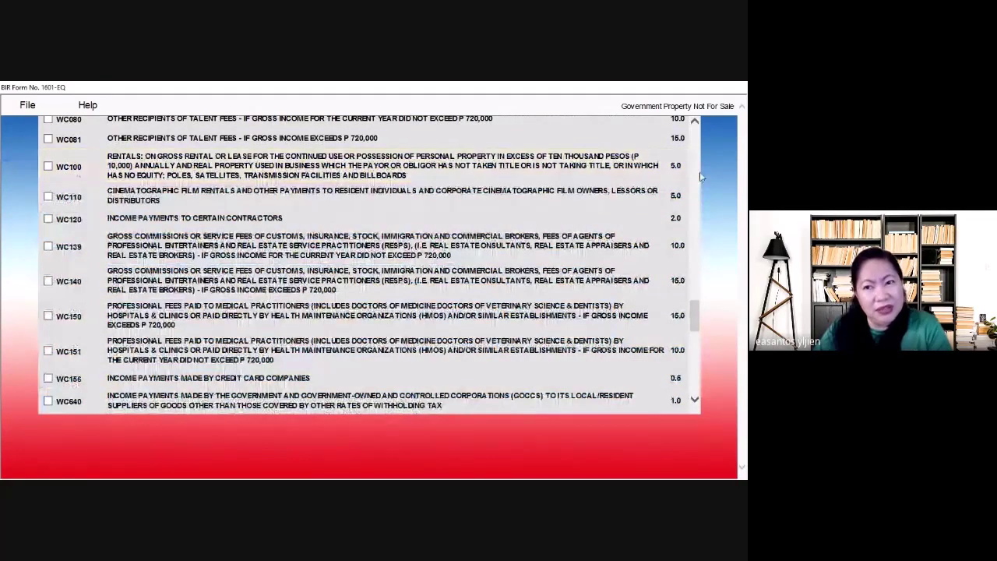
left_click_drag(696, 314, 693, 382)
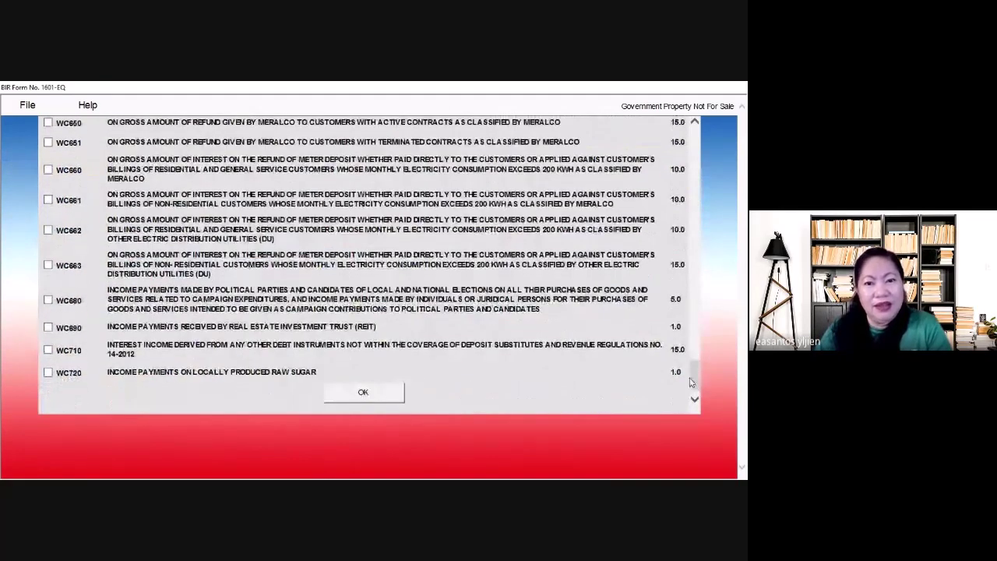
left_click(393, 396)
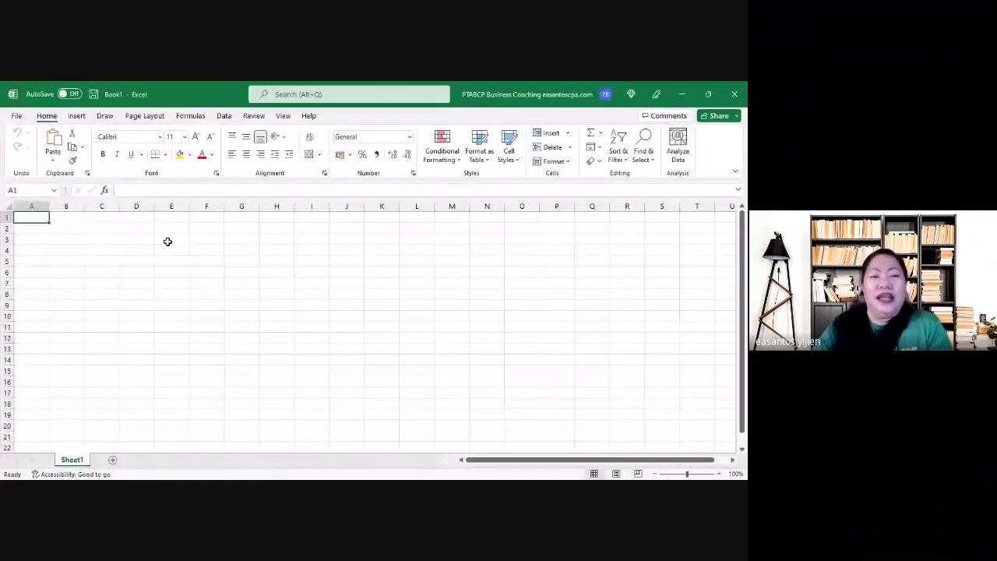
- Switch back to the blank Excel workbook Book1 and enlarge the sheet view to 140%
left_click(129, 240)
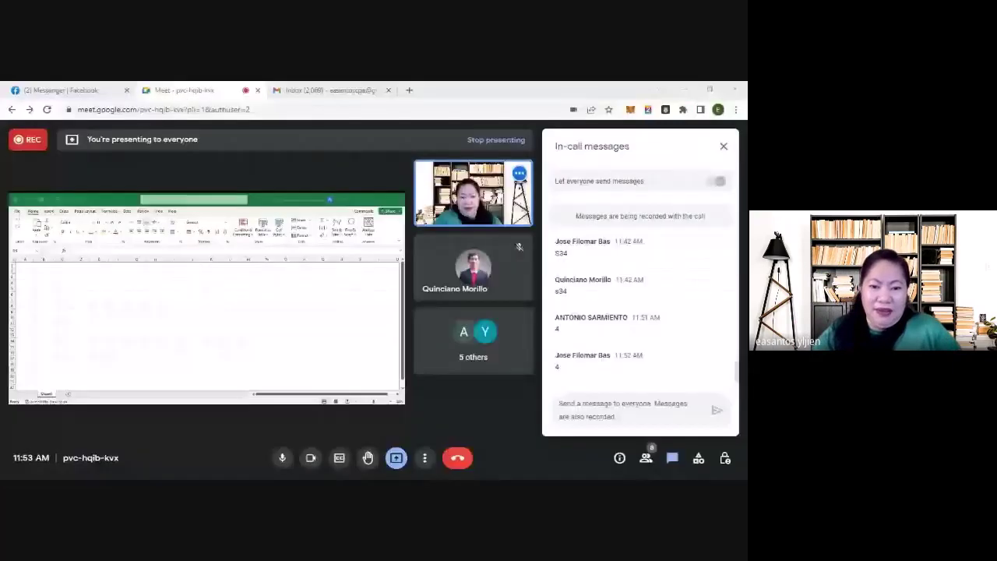
key("alt+Tab")
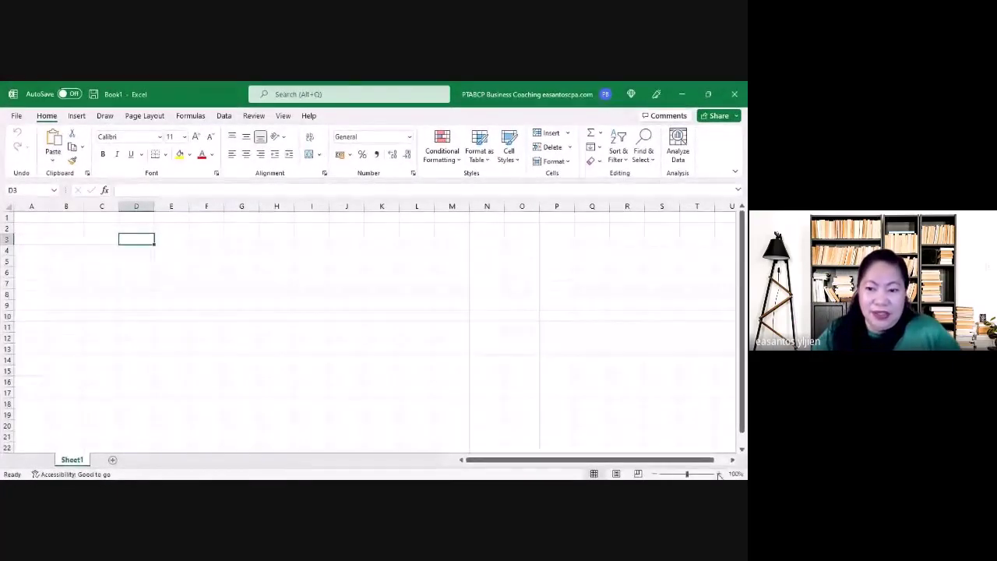
left_click(720, 475)
left_click(719, 475)
left_click(719, 475)
left_click(720, 475)
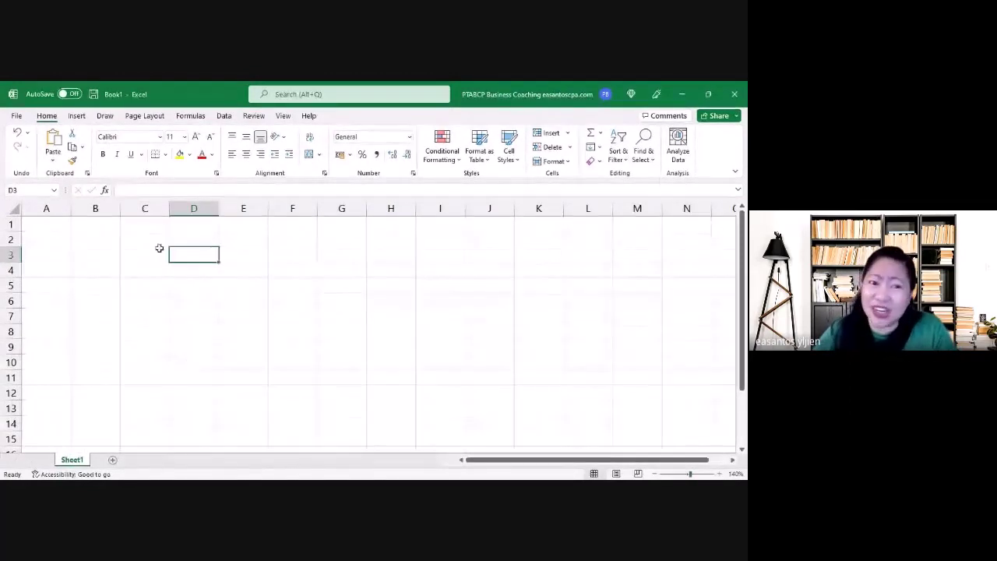
- Enter the heading "PT" in cell A2
left_click(114, 262)
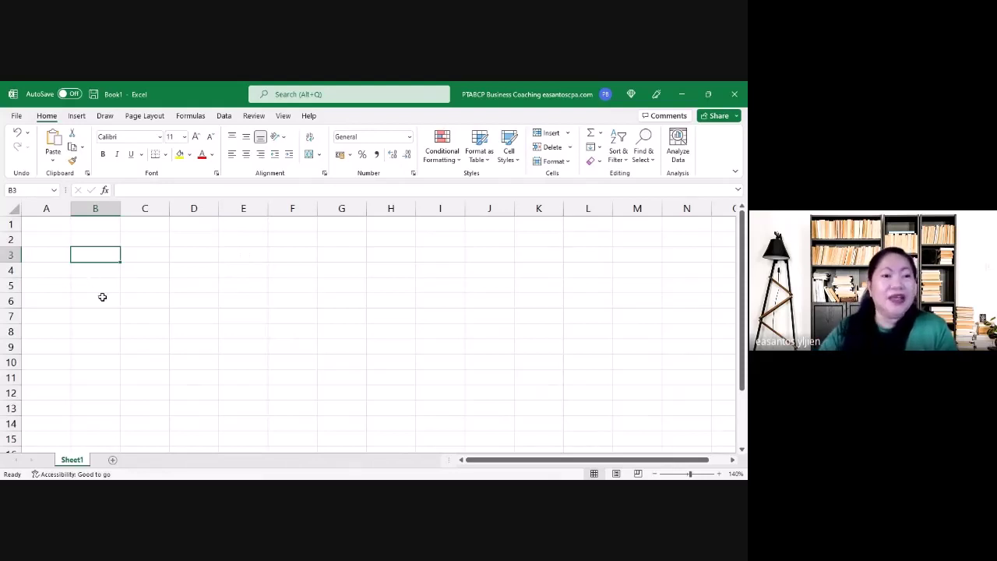
left_click(89, 236)
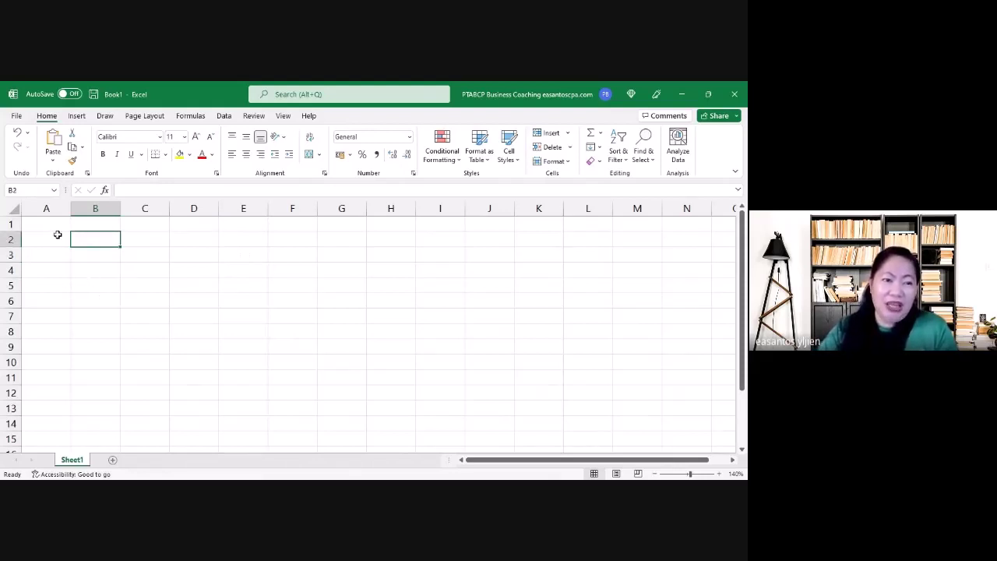
left_click(56, 235)
type("PT")
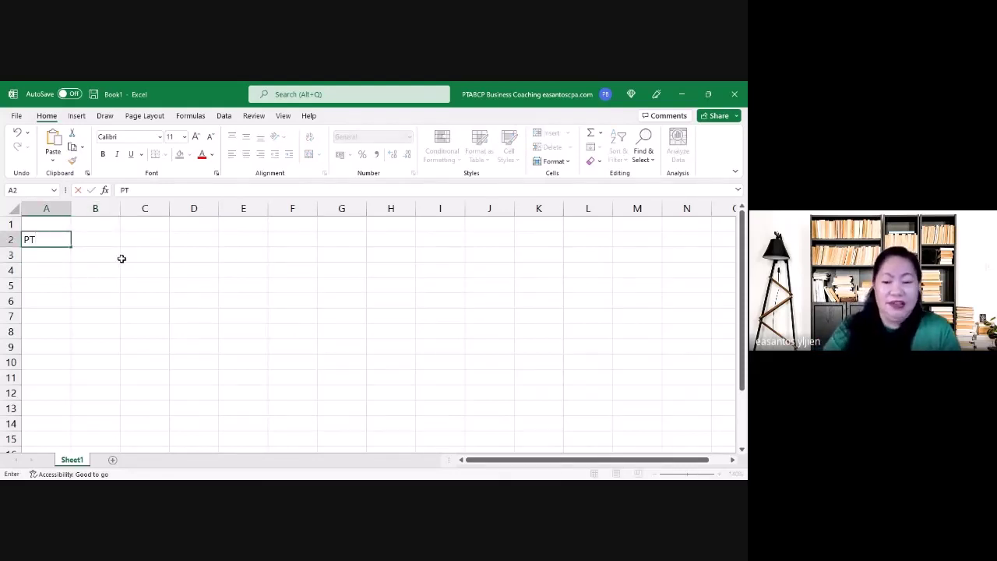
key("Return")
- Enter the account title "VT NQ / Rental Expense" in cell B4
key("Down")
key("Down")
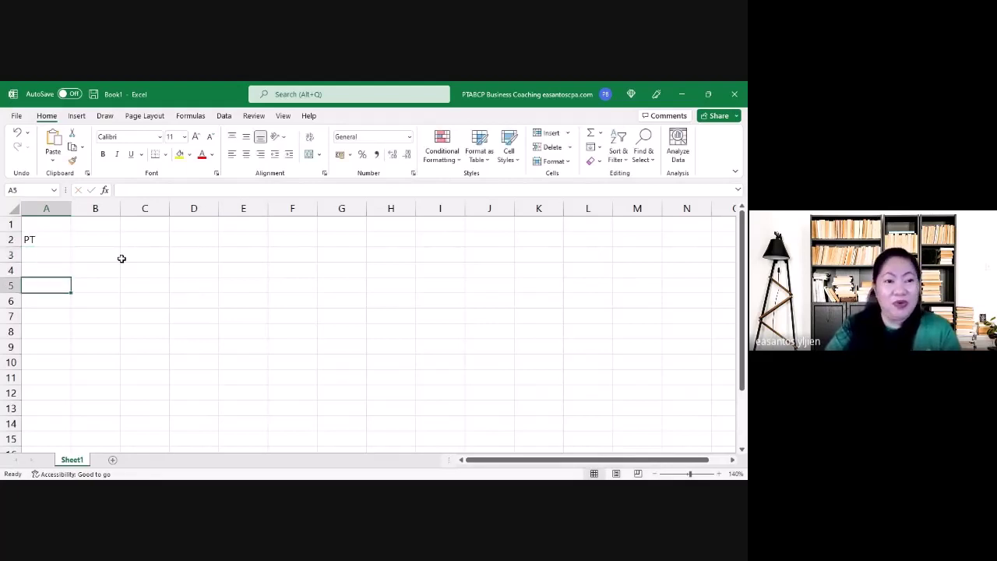
key("Right")
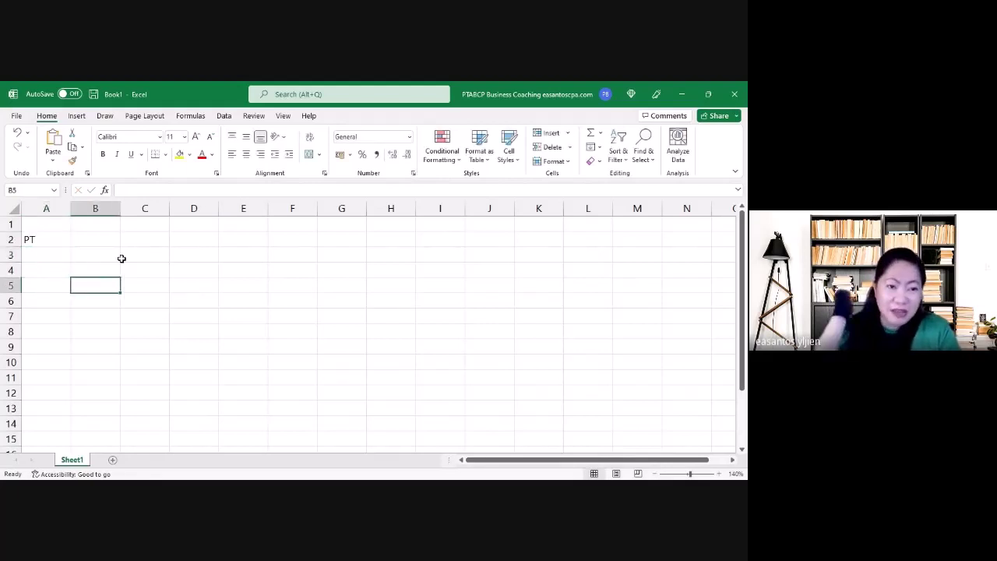
key("Up")
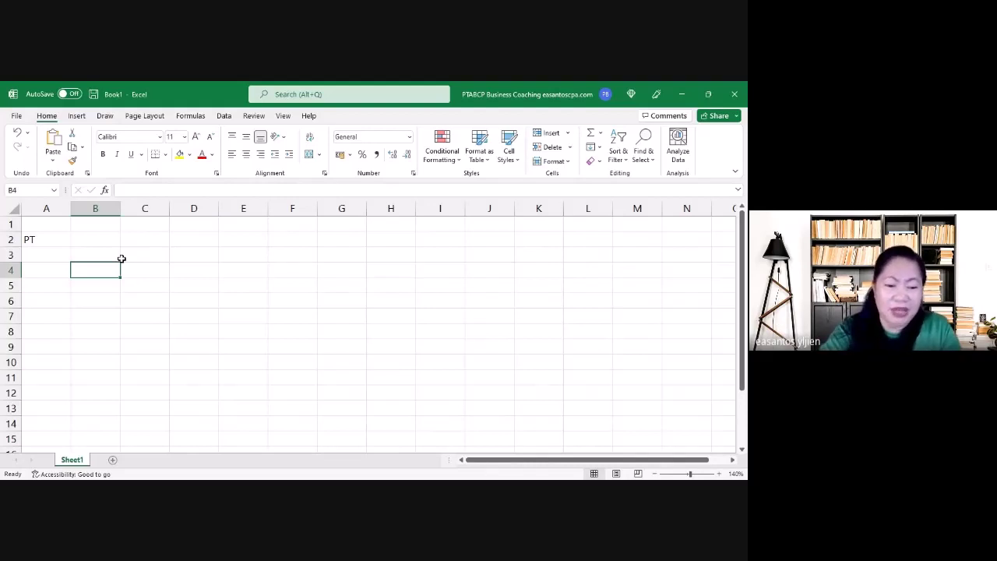
type("V")
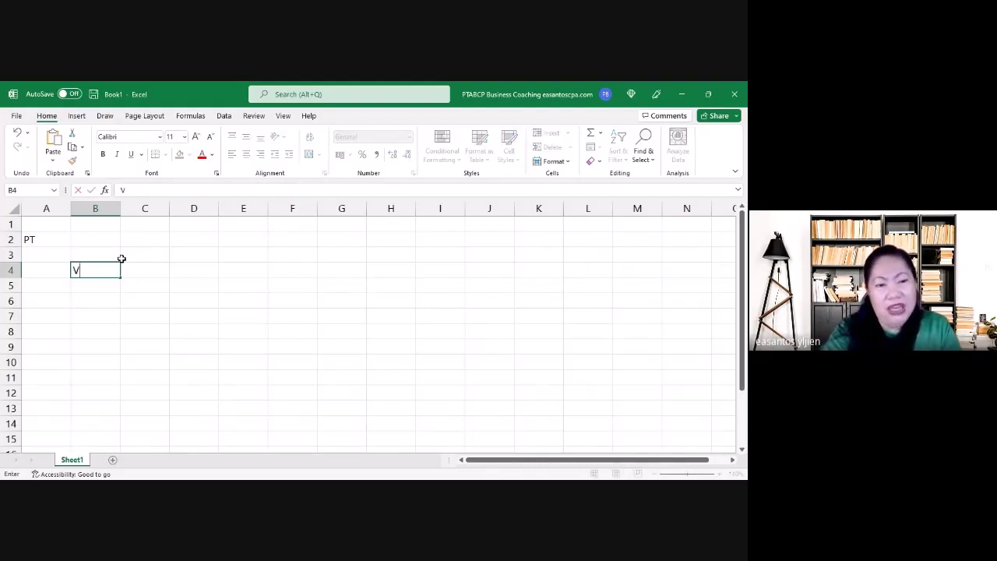
type("T NQ")
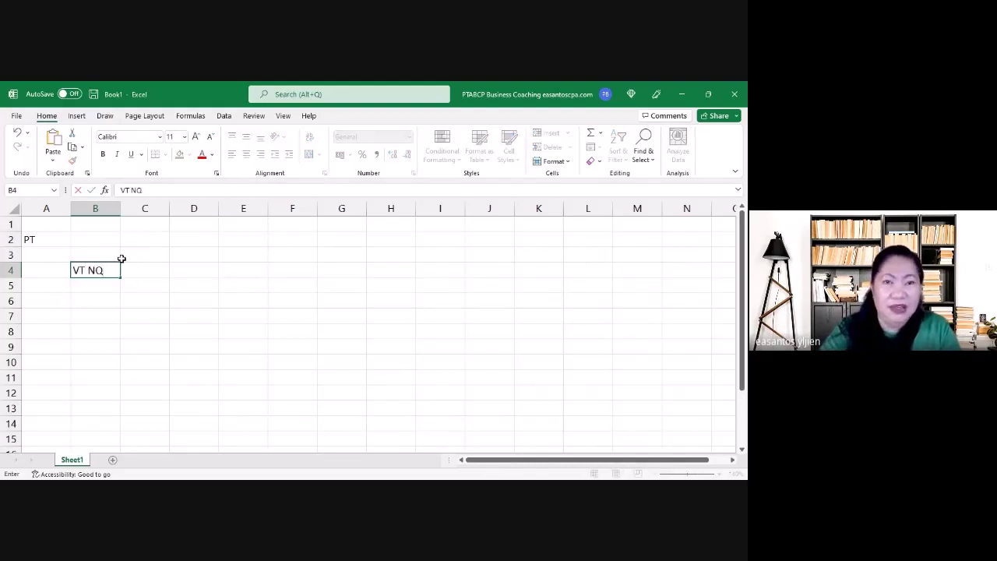
type(" / R")
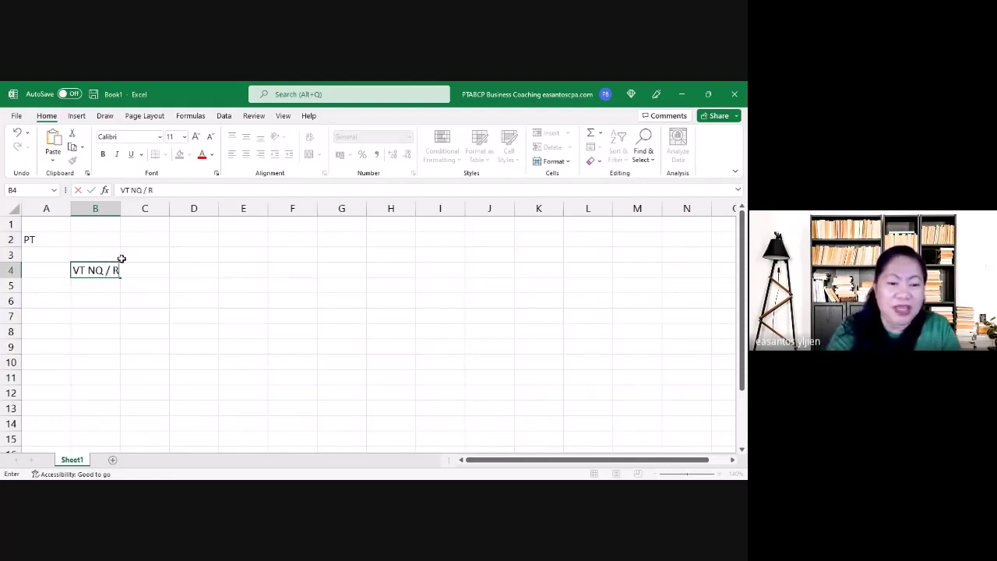
type("ental")
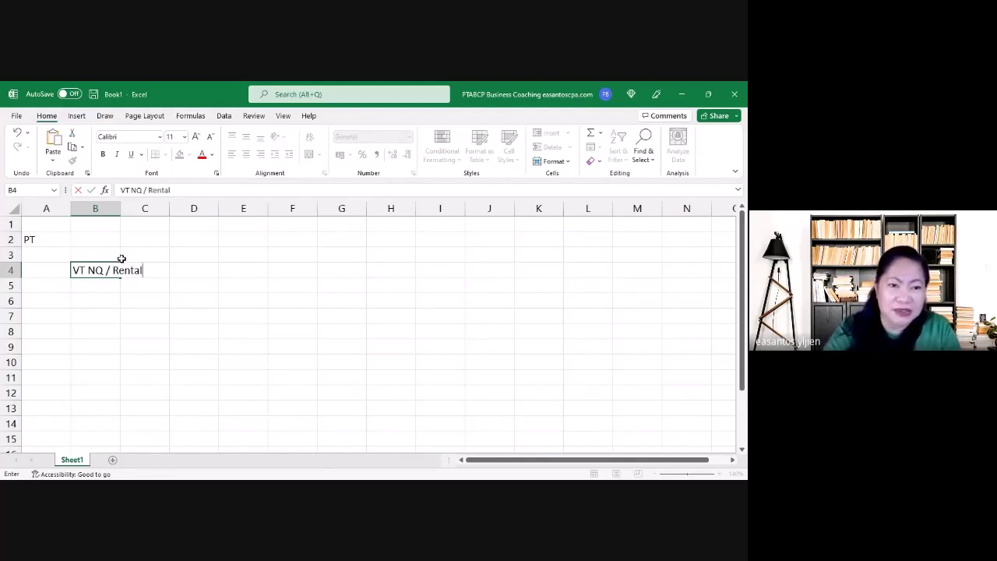
type(" Expe")
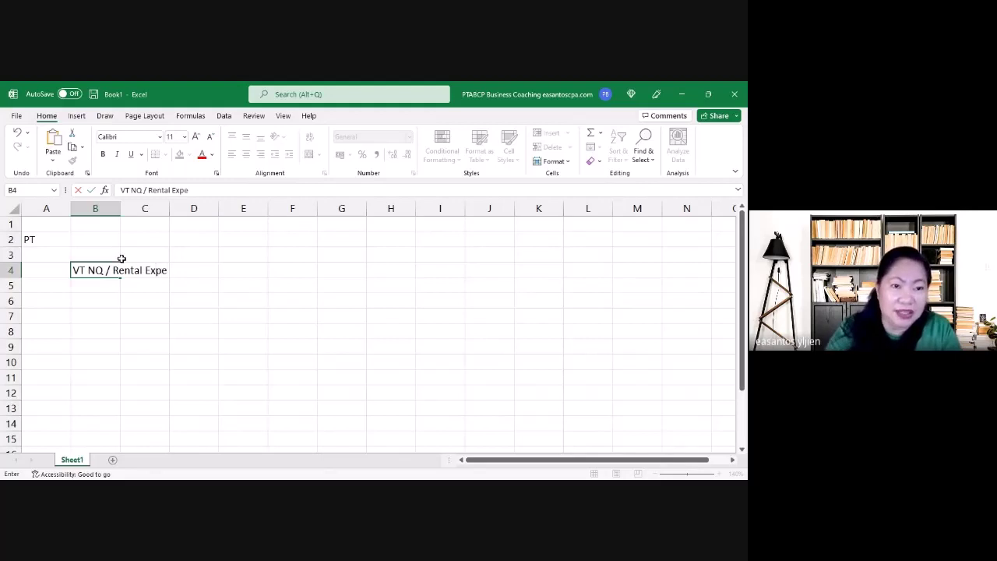
type("nse")
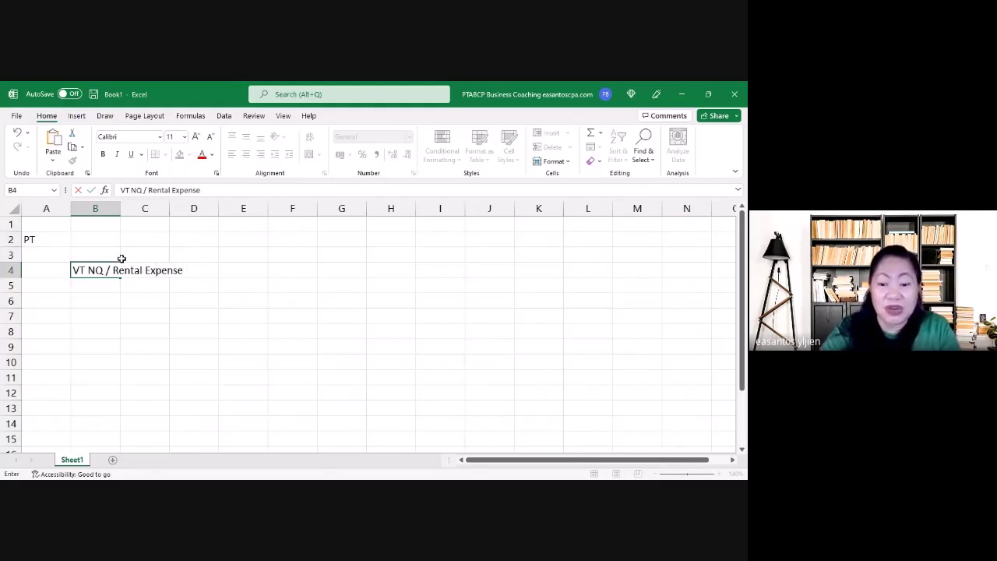
key("Return")
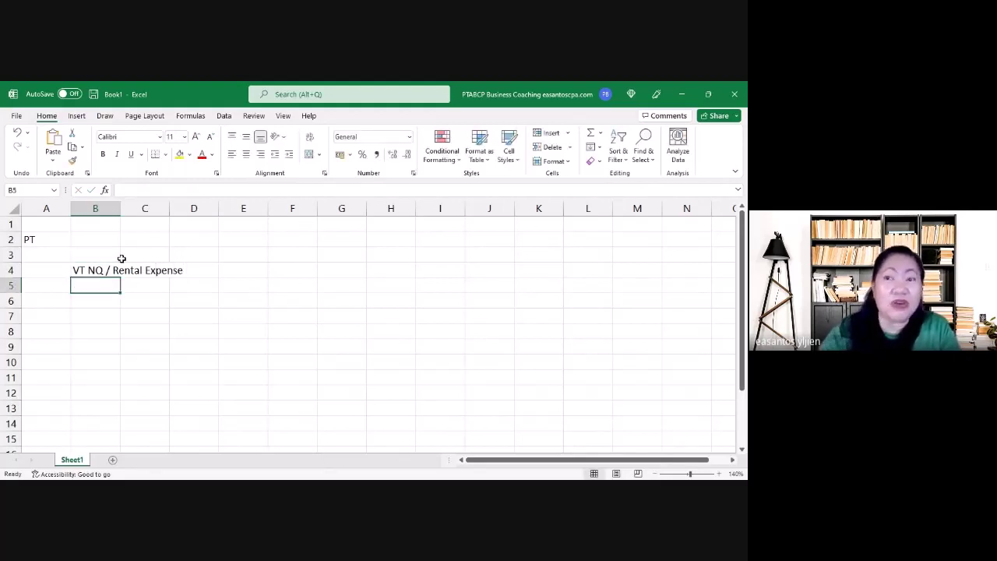
- Autofit column B to the width of its rental expense entry
double_click(121, 209)
left_click(149, 329)
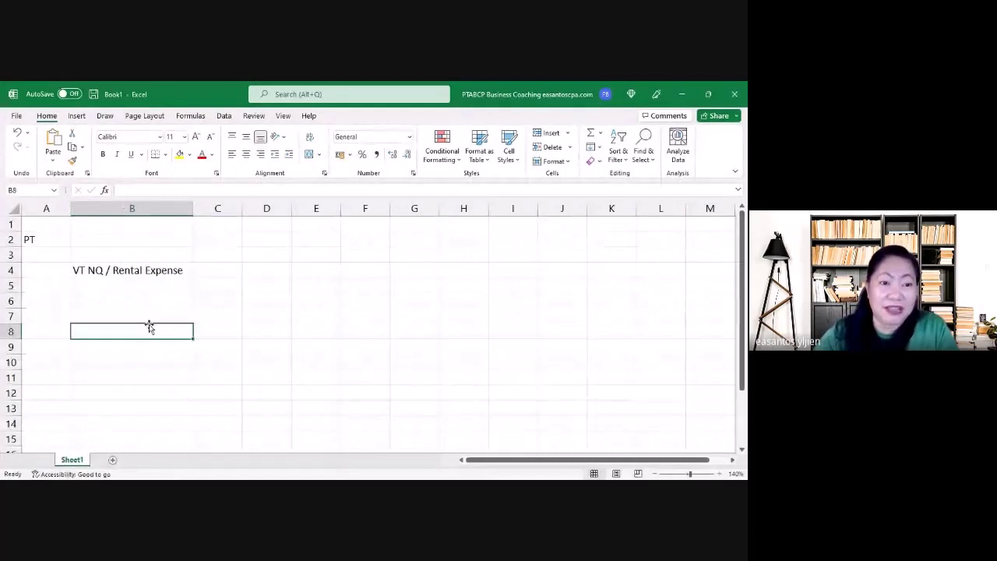
left_click(116, 287)
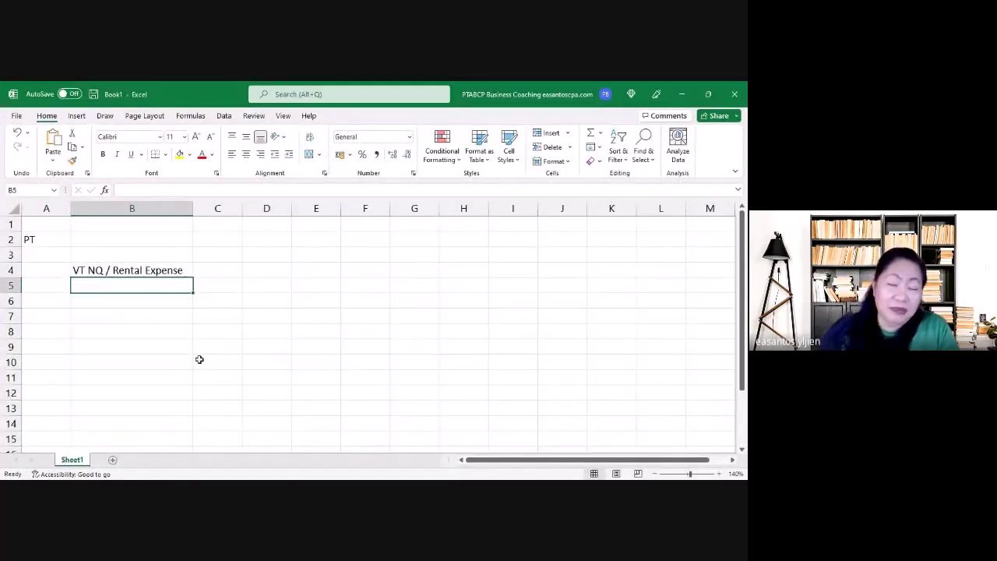
- Label the rental expense line "dr" in cell A4 and right-align the label
key("Up")
key("Left")
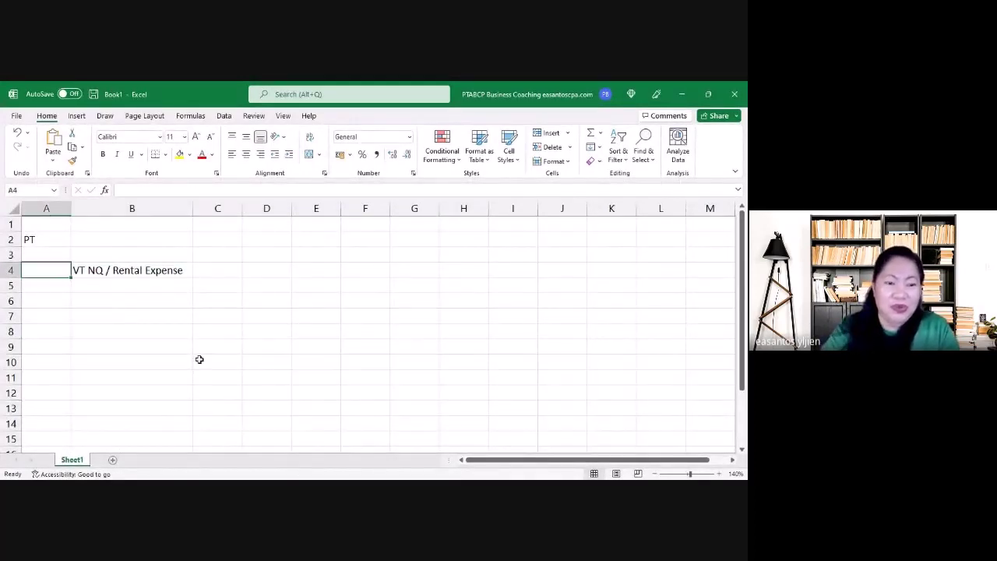
type("dr")
key("Return")
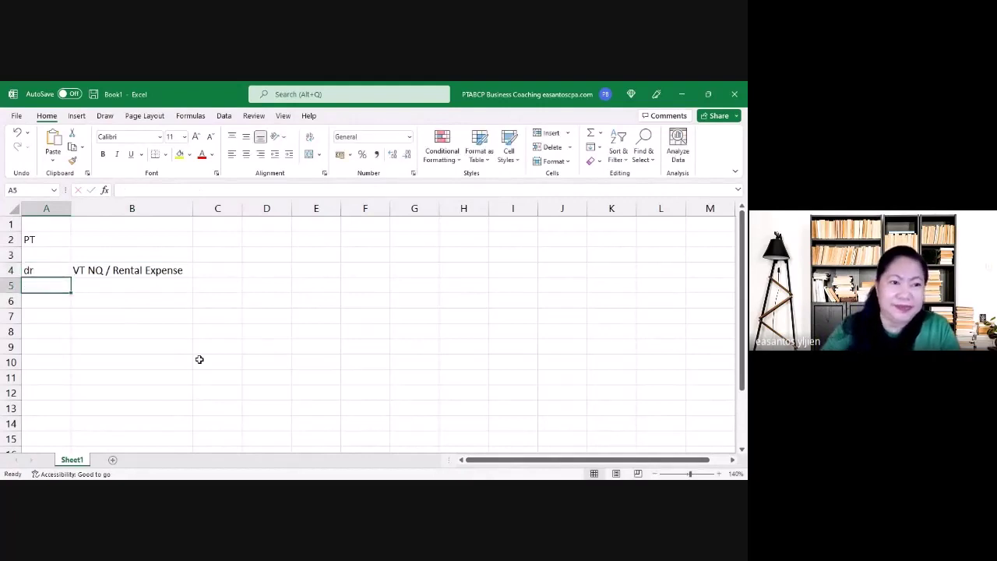
left_click(49, 273)
left_click(262, 155)
- Enter the credit label "cr" in cell A6 and right-align it
left_click(98, 298)
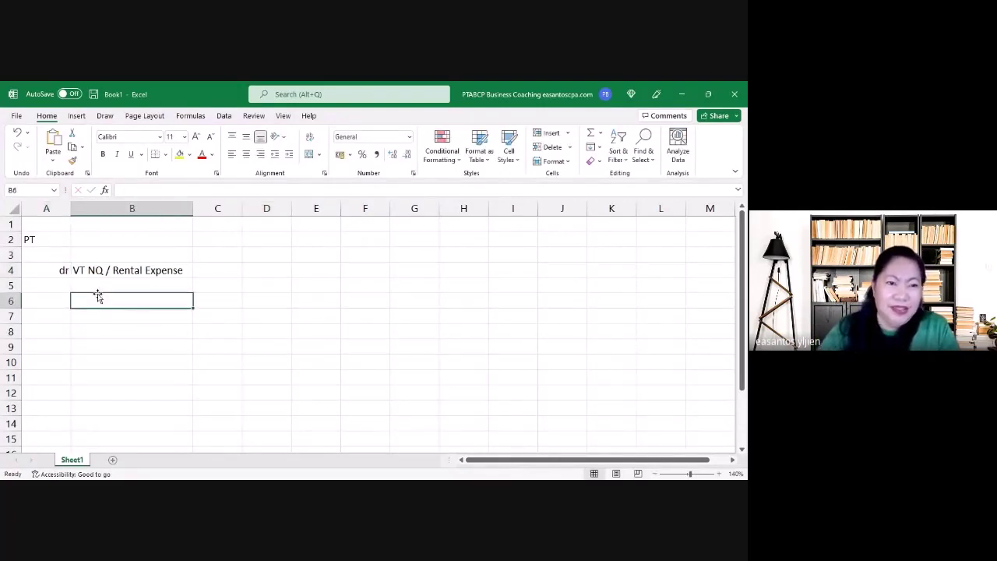
key("Left")
type("cr")
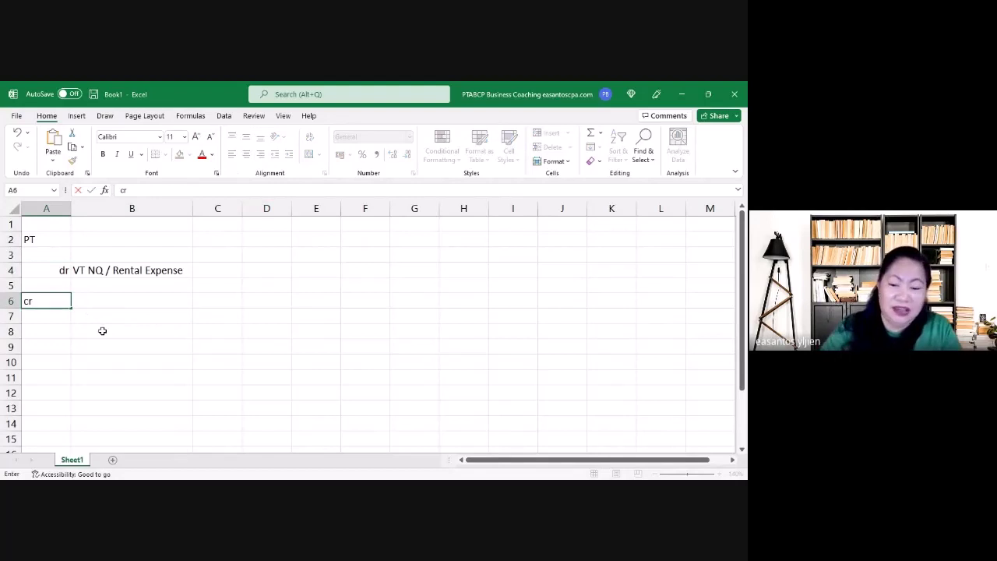
key("Return")
key("Up")
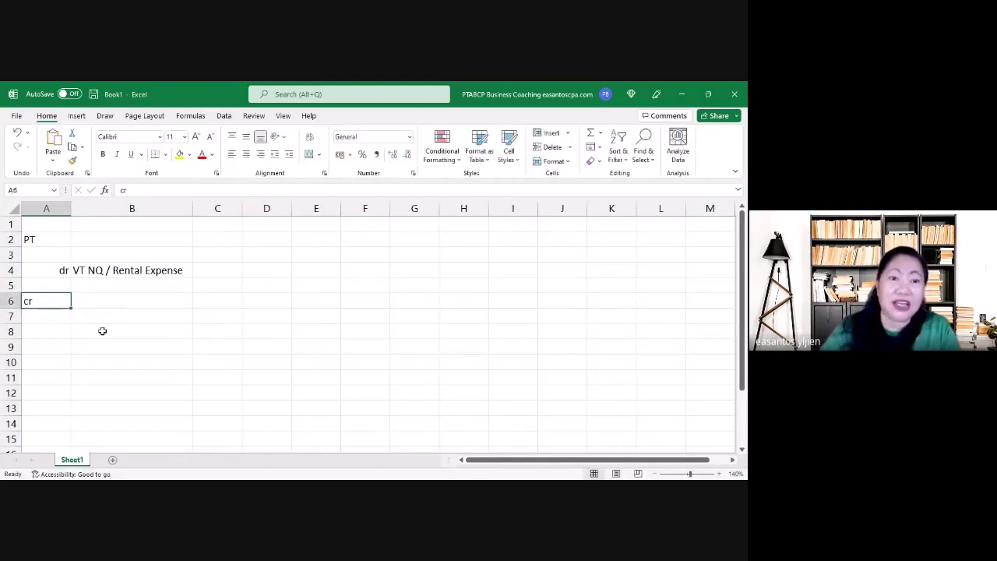
left_click(262, 155)
left_click(118, 348)
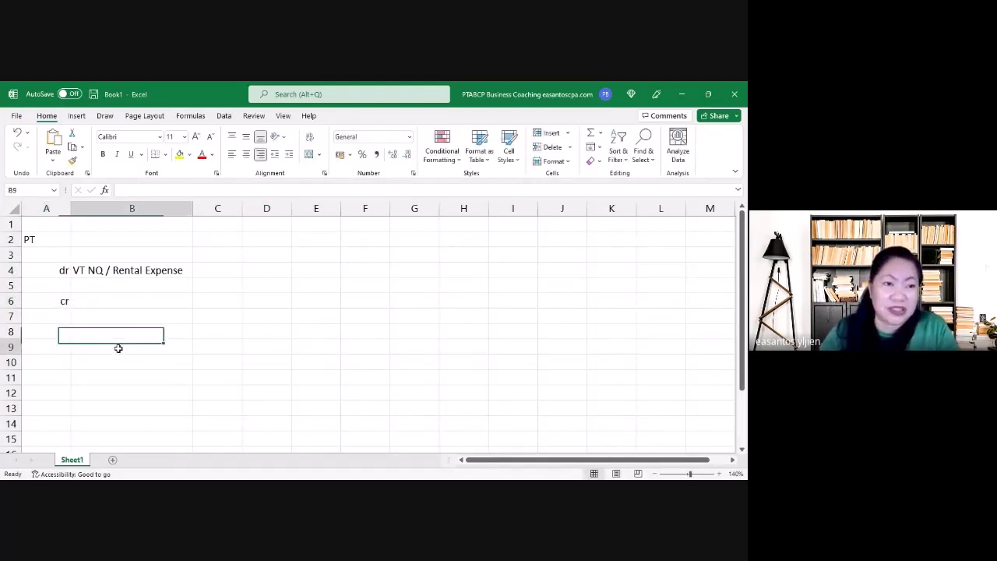
- Fill the "cr" label from A6 down into cell A7
left_click(60, 316)
left_click_drag(64, 302, 64, 312)
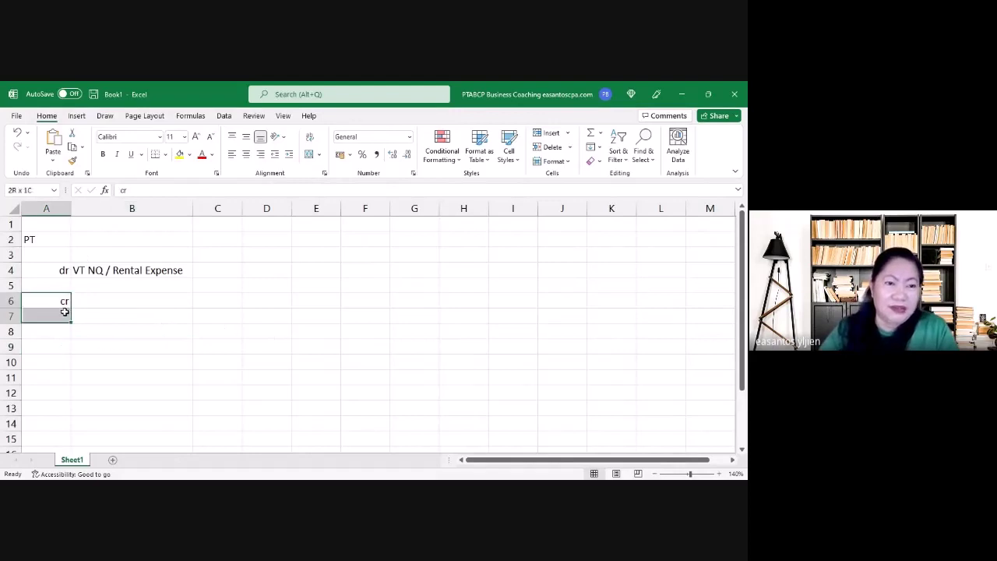
key("ctrl+d")
left_click(125, 334)
- Enter the credit accounts "Cash" in B6 and "EWT" in B7
left_click(95, 304)
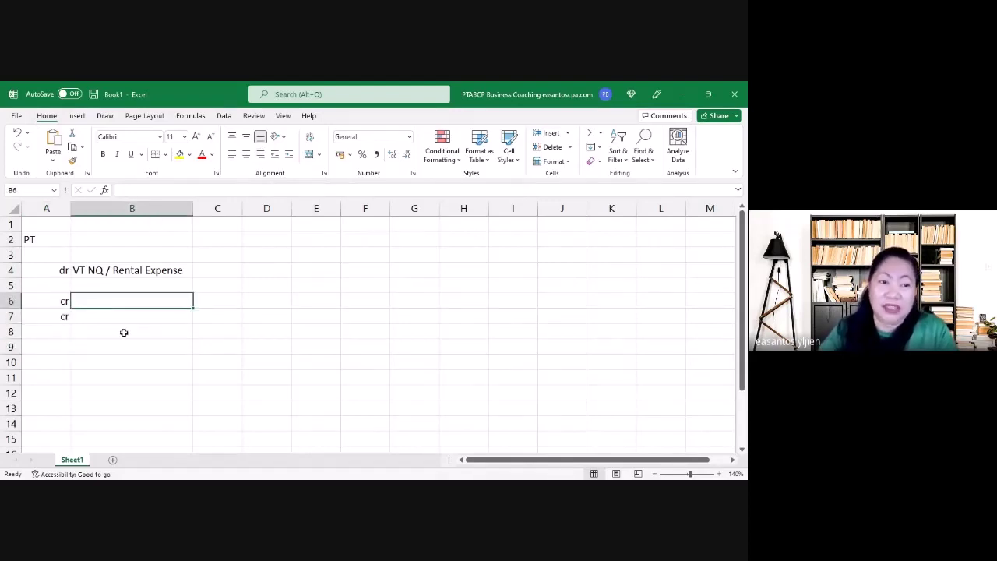
type("Cash")
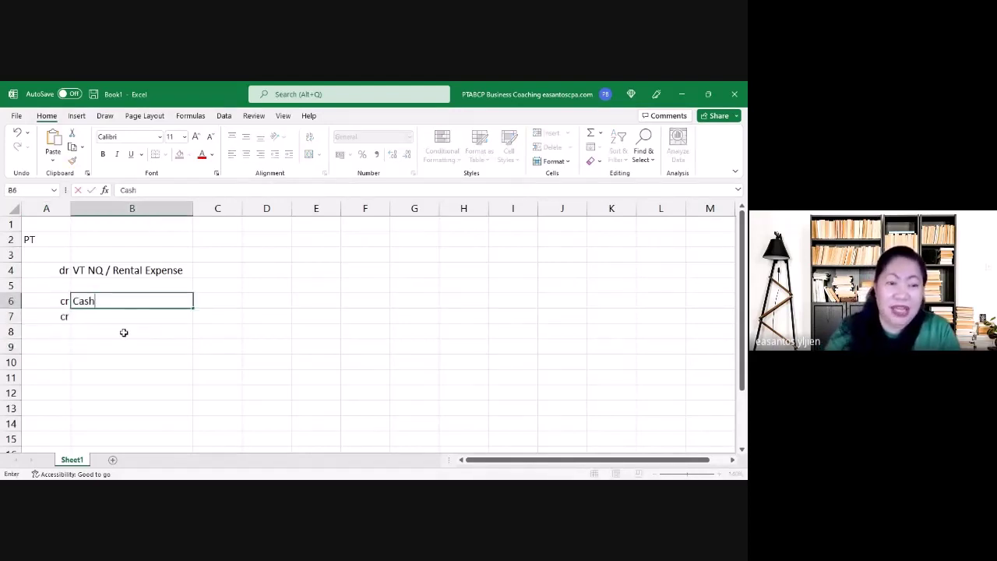
key("Return")
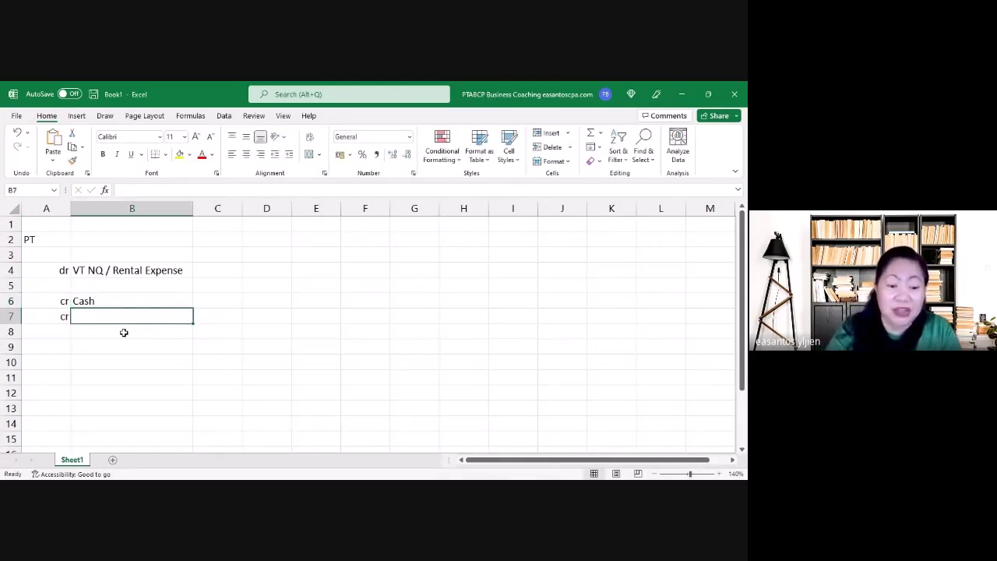
type("EWT")
key("Return")
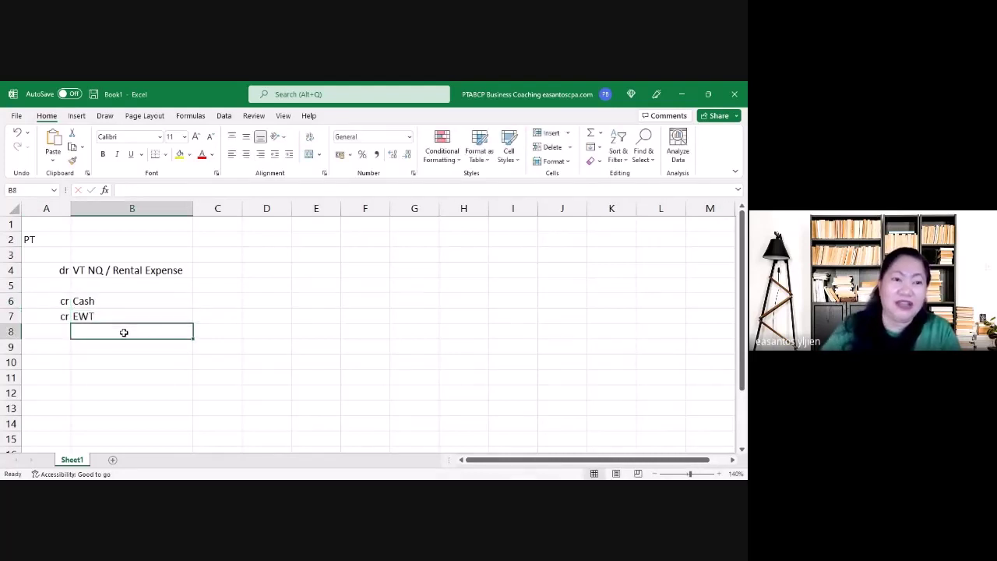
- Change the EWT account in B7 to "Payment Withheld / EWT" and widen column B slightly to fit it
left_click(104, 376)
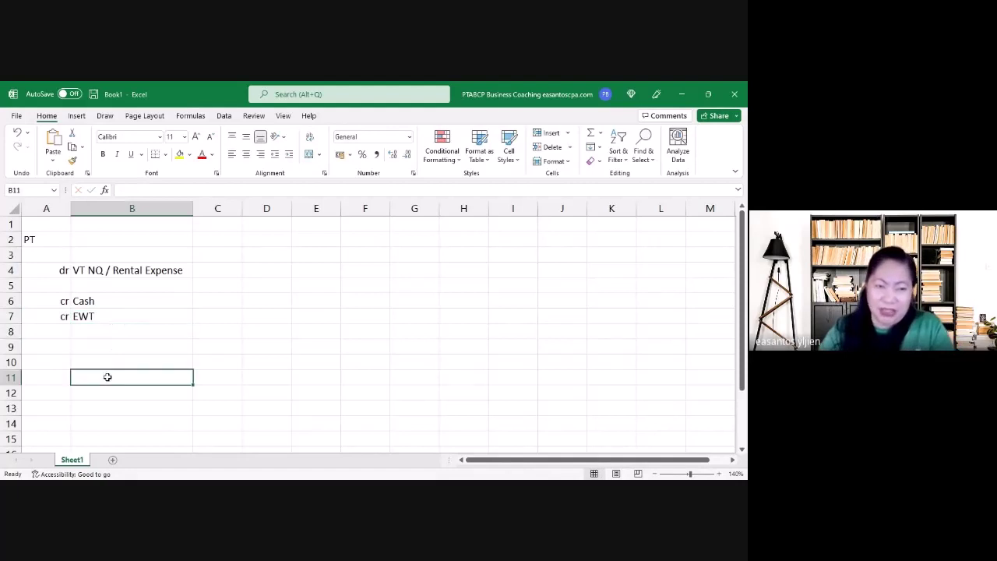
left_click(121, 316)
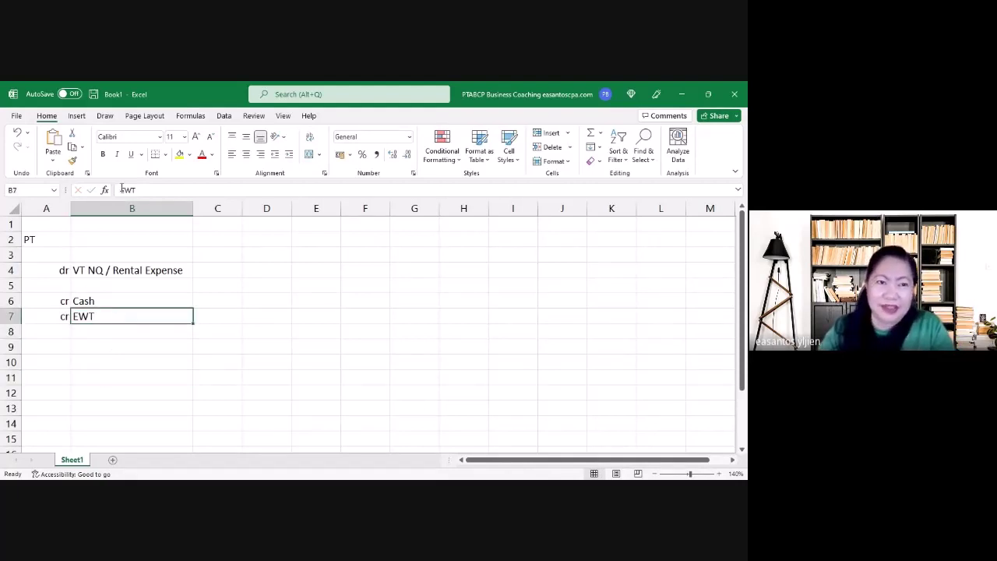
left_click(120, 190)
type("Payment W")
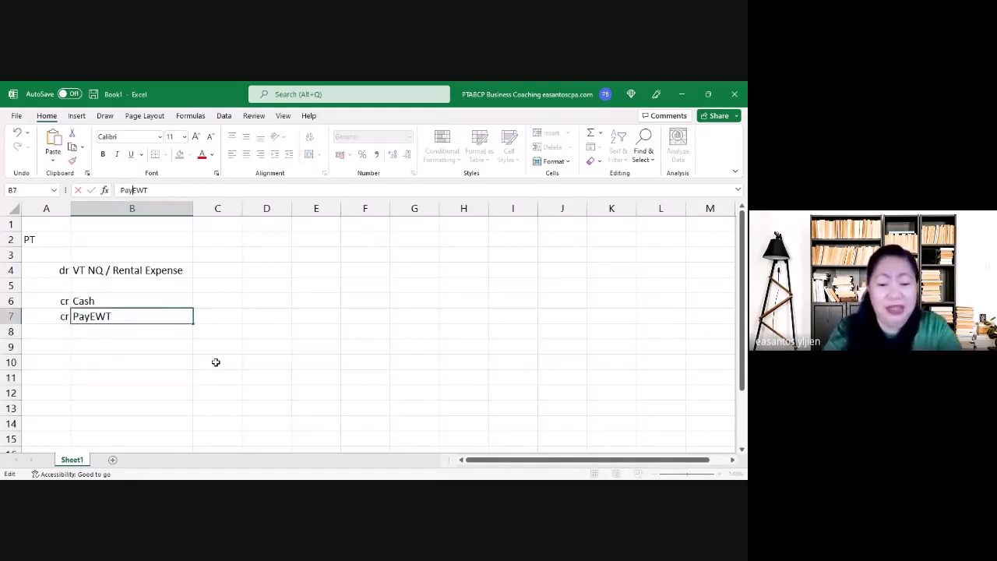
type("ithhel")
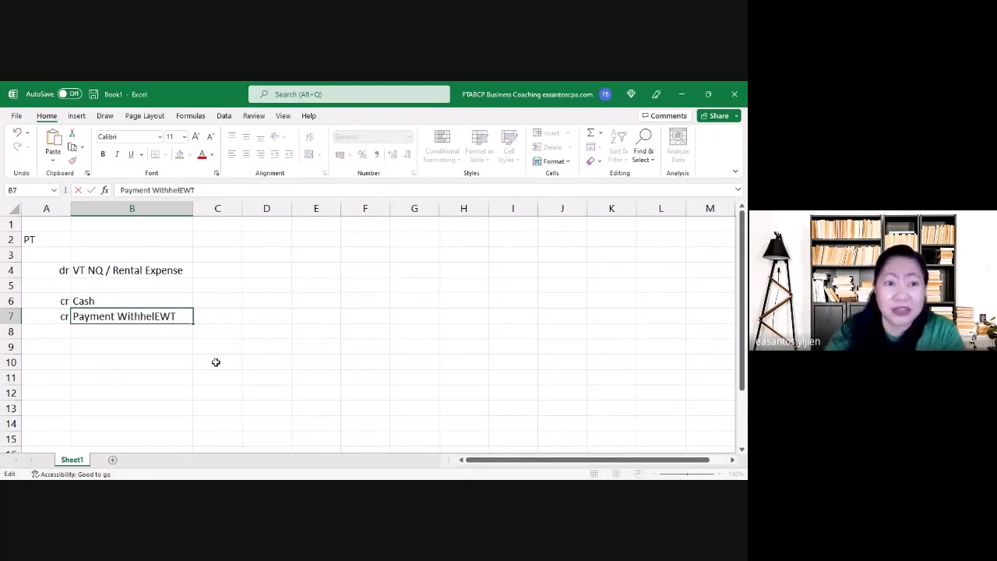
type("d /")
key("Return")
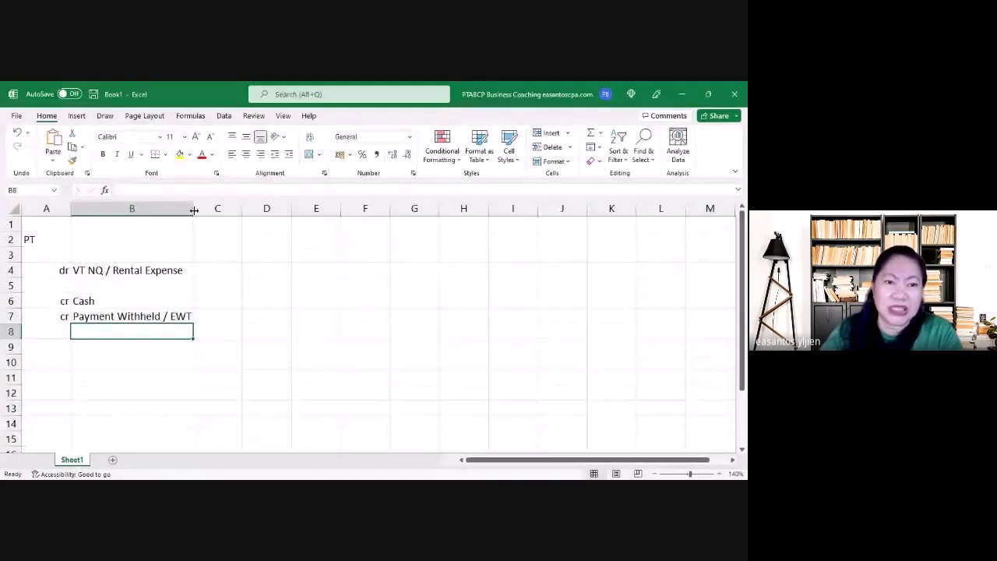
left_click_drag(194, 210, 201, 210)
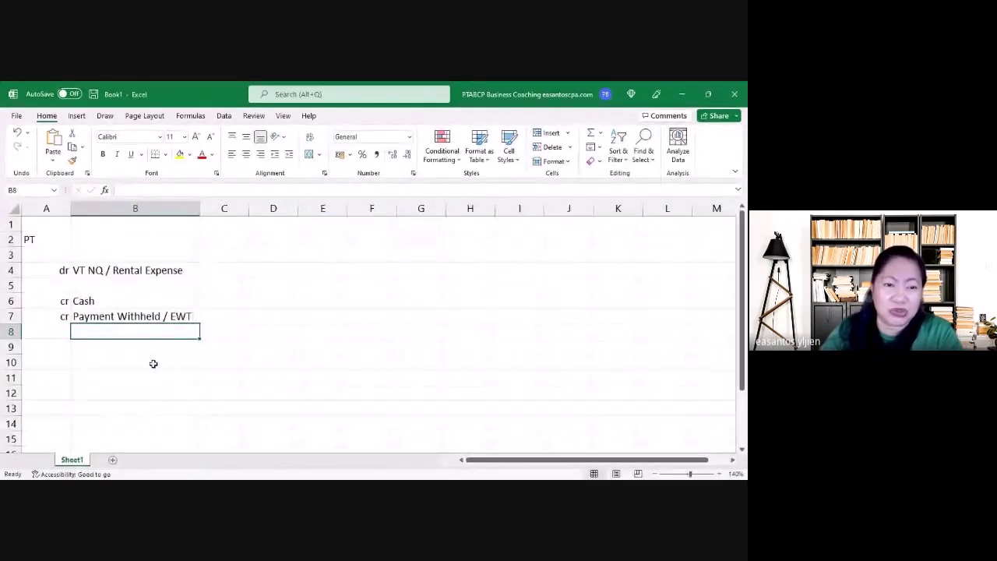
left_click(153, 364)
left_click(209, 362)
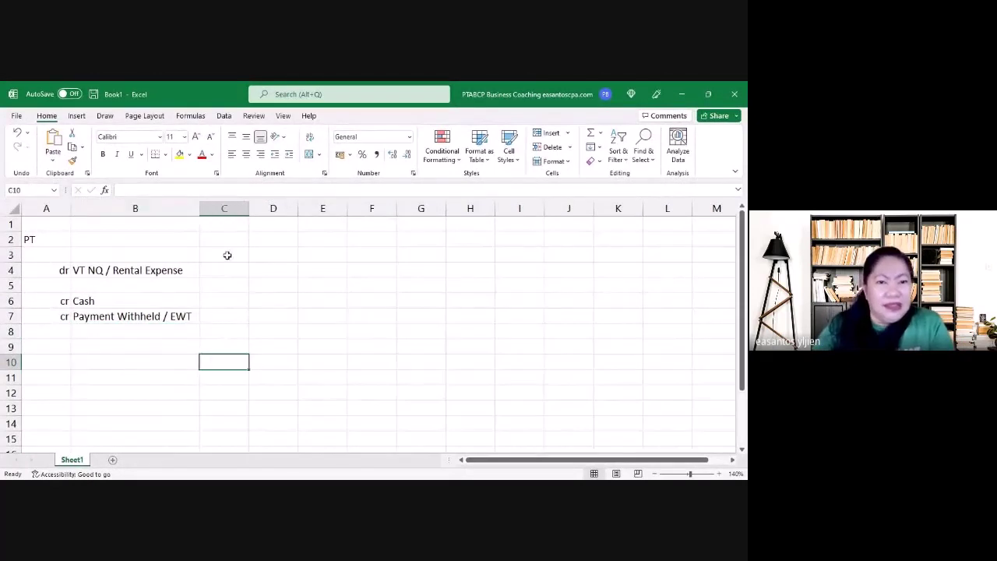
- Enter the amount column headings "dr" in C2 and "cr" in D2
left_click(228, 238)
left_click_drag(233, 208, 284, 211)
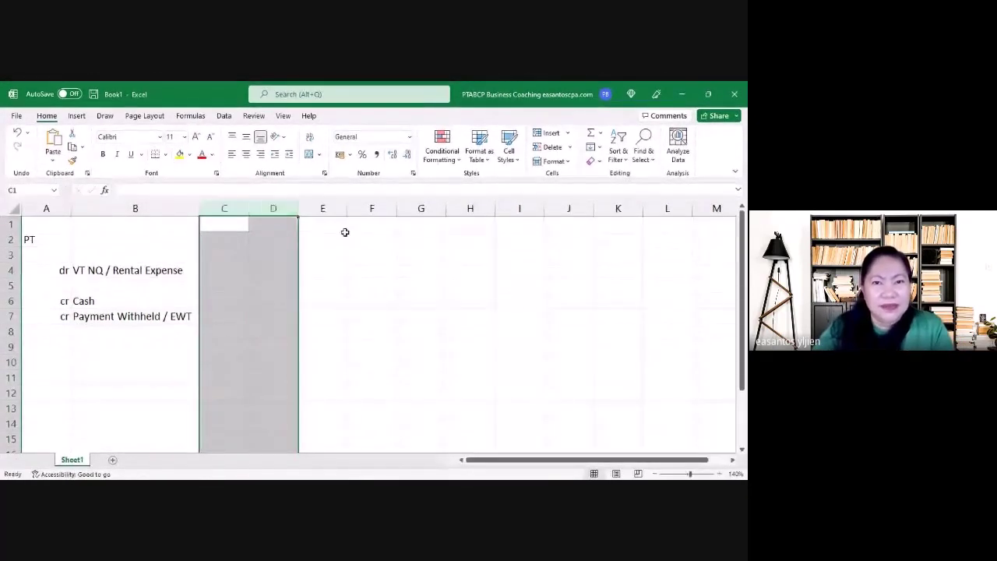
left_click(343, 267)
left_click(238, 238)
type("d")
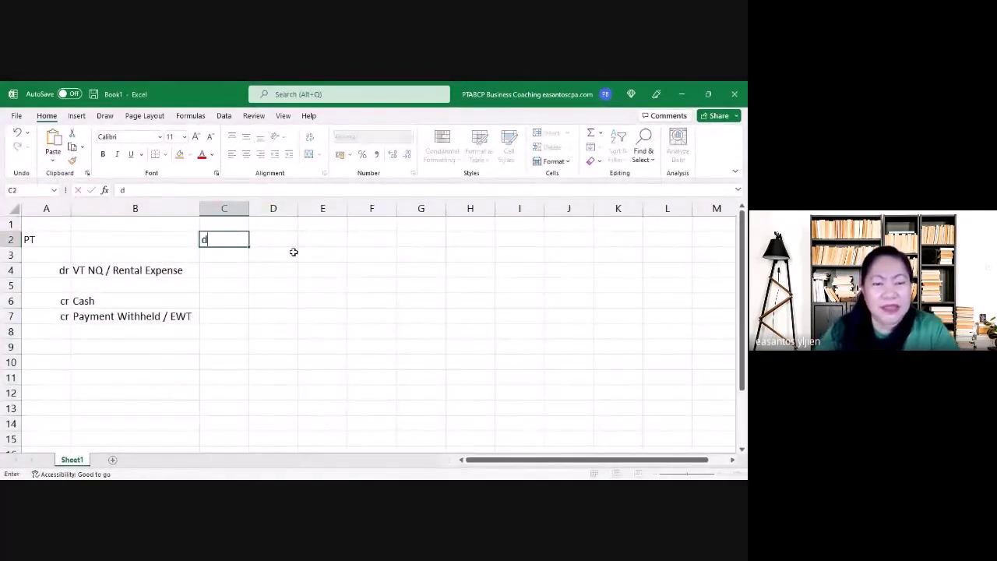
type("r")
left_click(294, 312)
left_click(279, 240)
type("d")
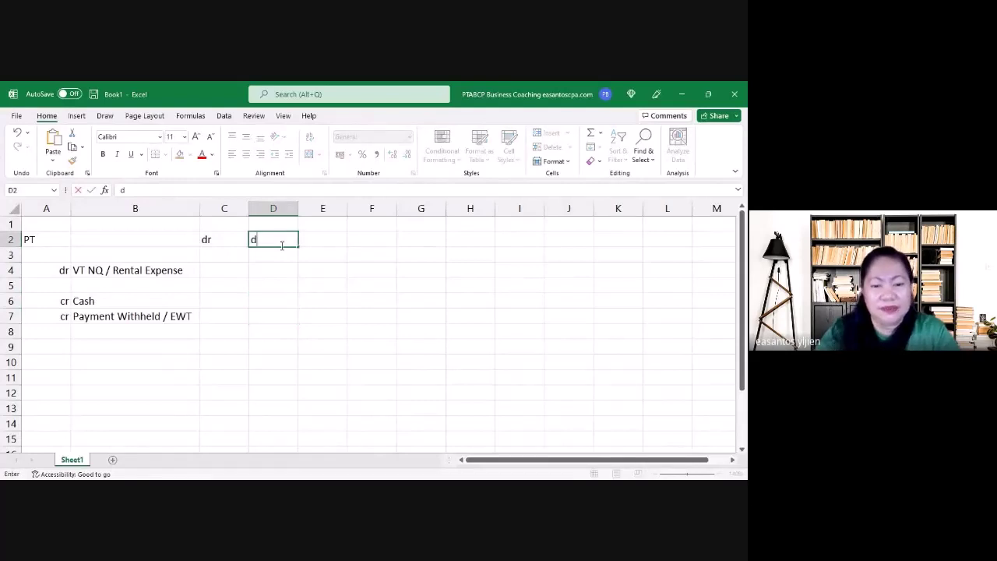
key("BackSpace")
type("cr")
left_click(323, 344)
- Center the "dr" and "cr" headings in C2:D2
left_click(220, 240)
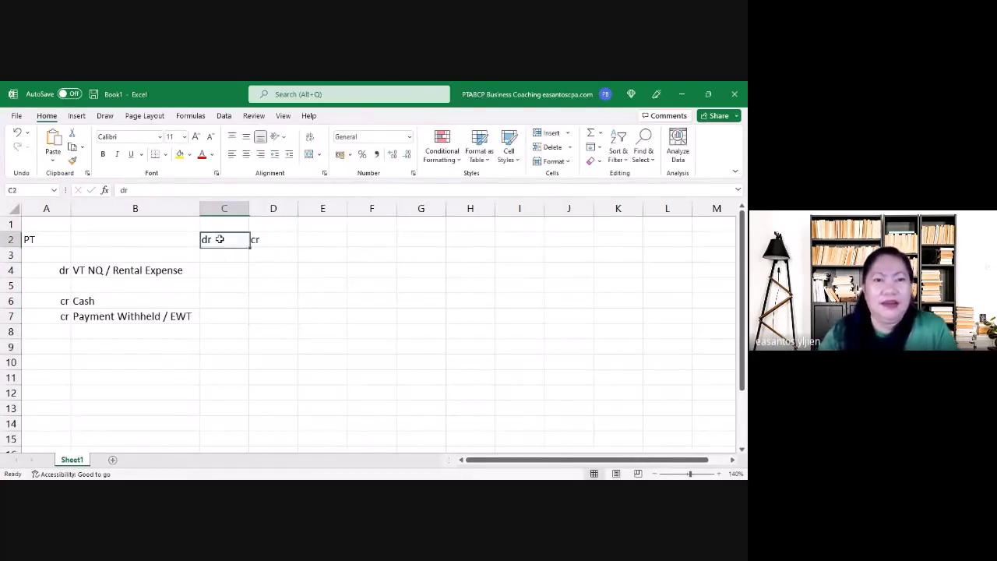
left_click_drag(219, 240, 265, 239)
left_click(246, 153)
left_click(225, 362)
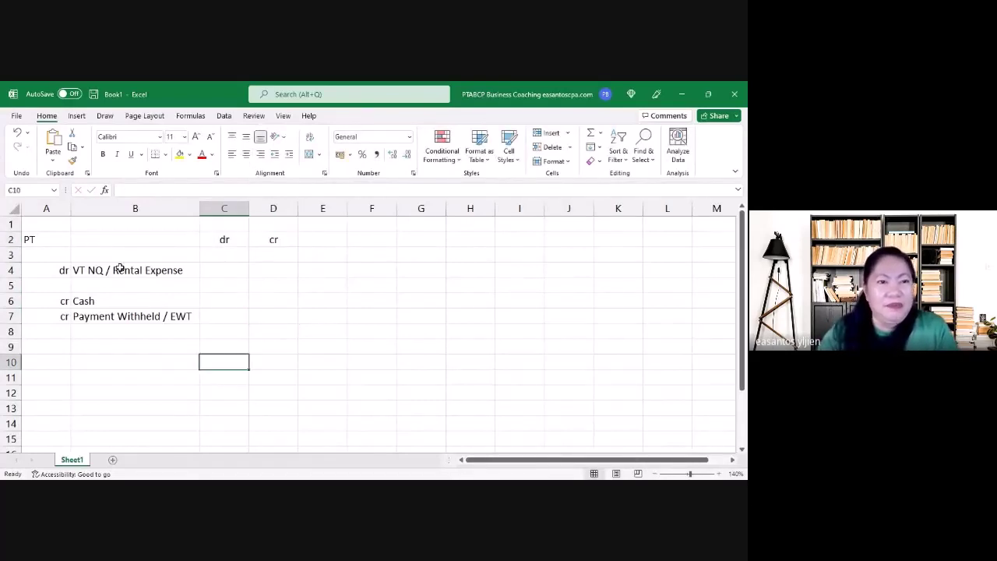
- Enter the amount 15000 in B2 and apply the comma number style to it
left_click(78, 239)
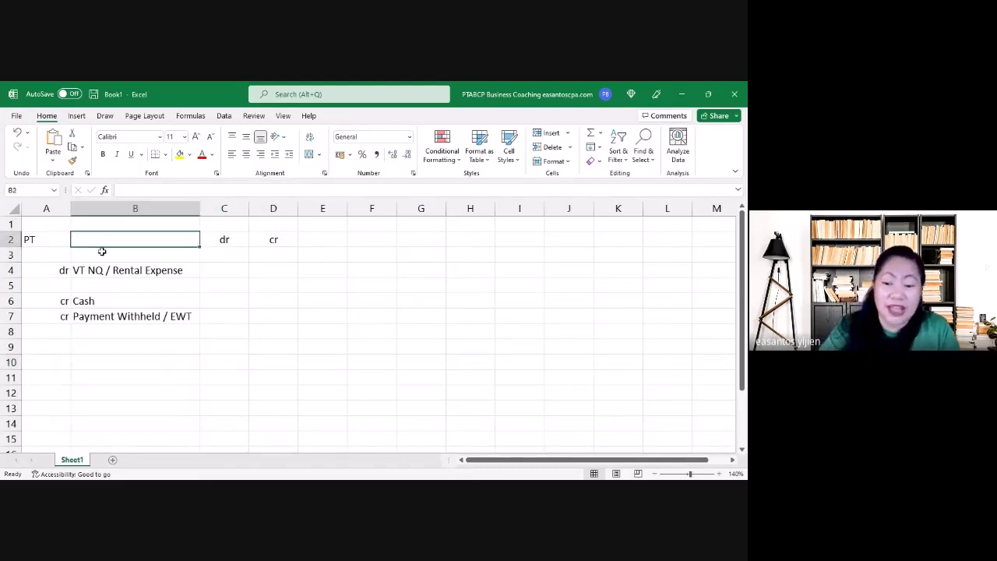
type("15000")
key("Return")
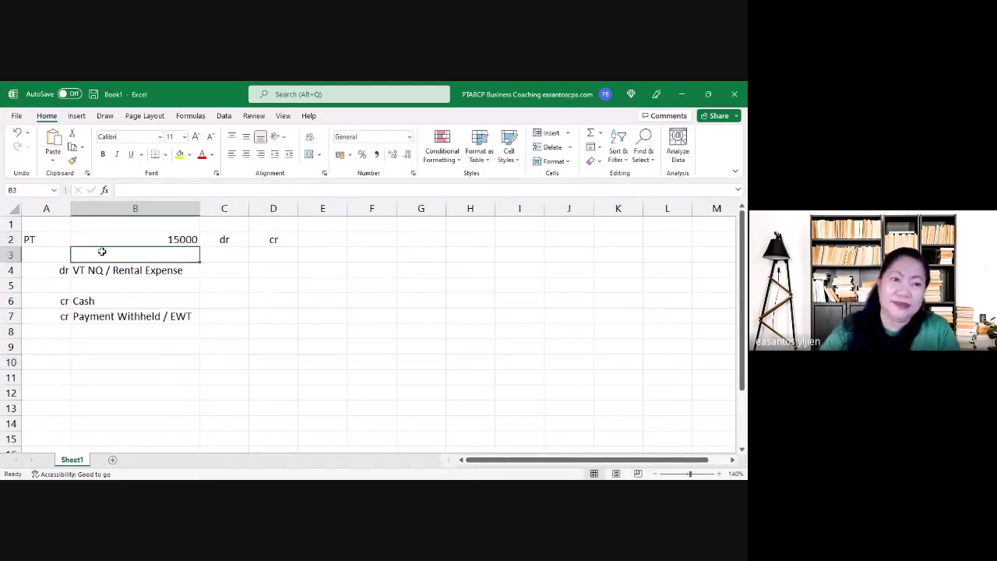
left_click(100, 244)
left_click(376, 155)
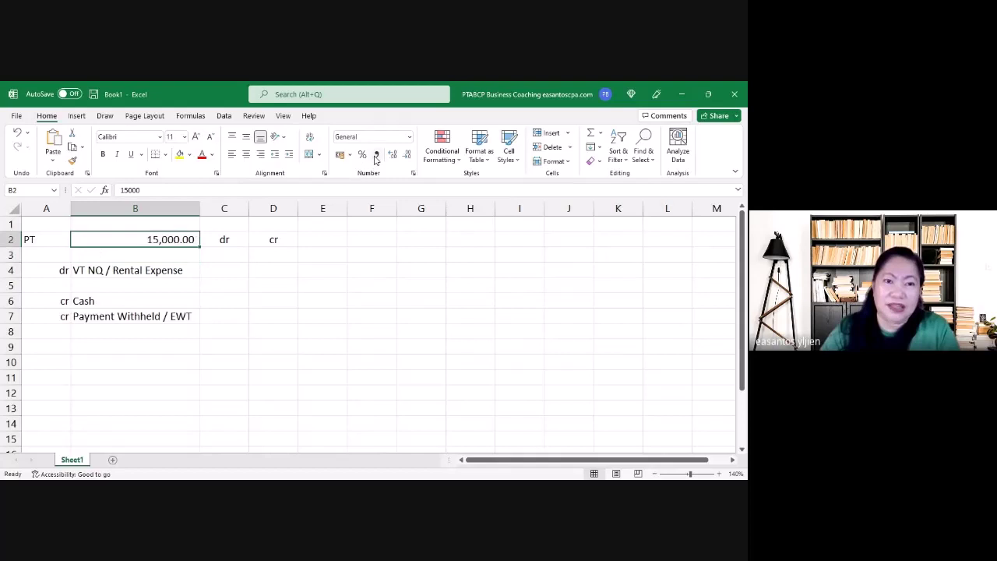
left_click(215, 379)
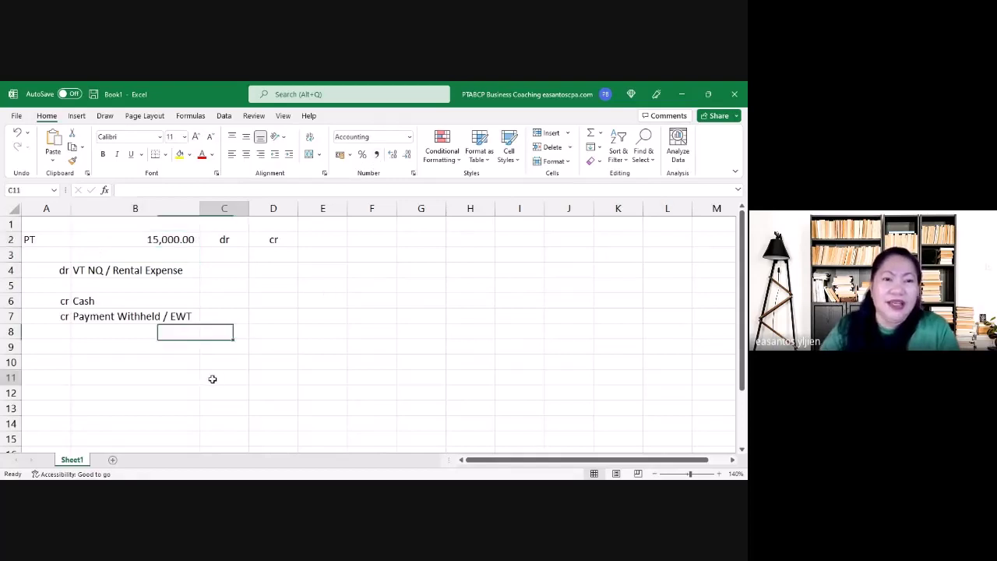
left_click(181, 243)
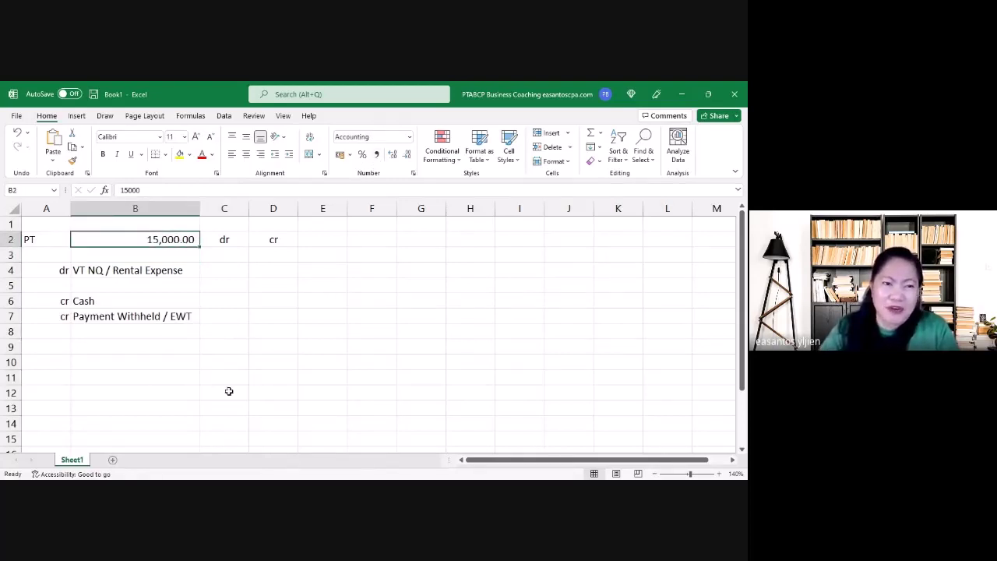
left_click(305, 394)
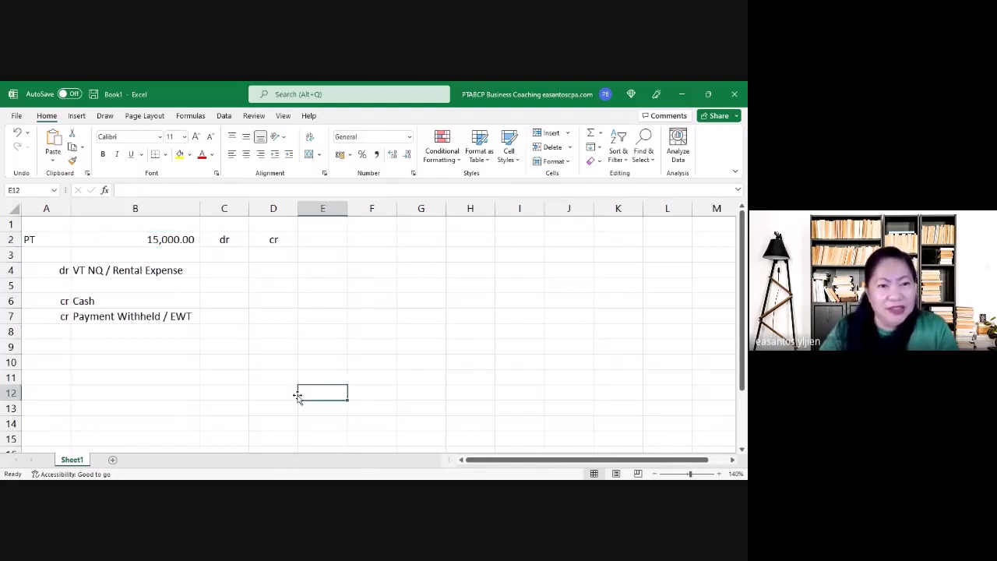
left_click(164, 270)
left_click_drag(164, 270, 161, 317)
- Move the 15,000.00 amount from B2 to A1 and autofit column A to its contents
left_click(180, 239)
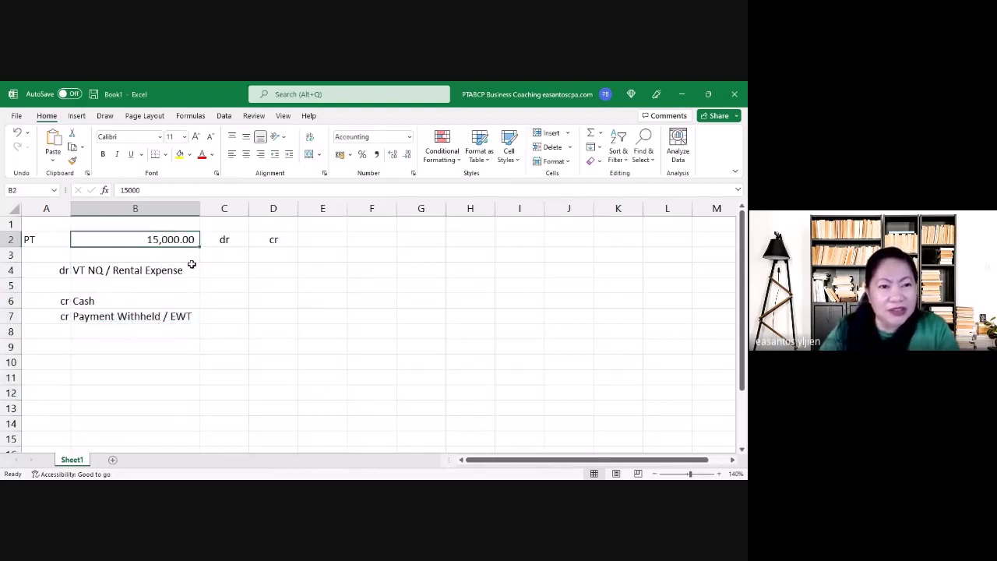
key("ctrl+c")
left_click(53, 228)
key("Return")
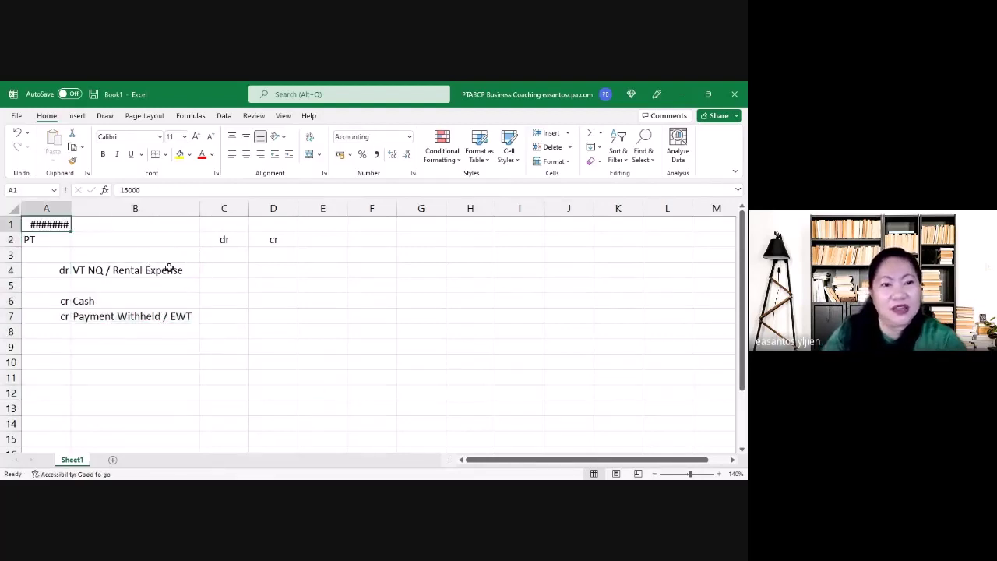
double_click(71, 209)
left_click(140, 356)
- Enter the heading "Account" in B2 and center it
left_click(144, 241)
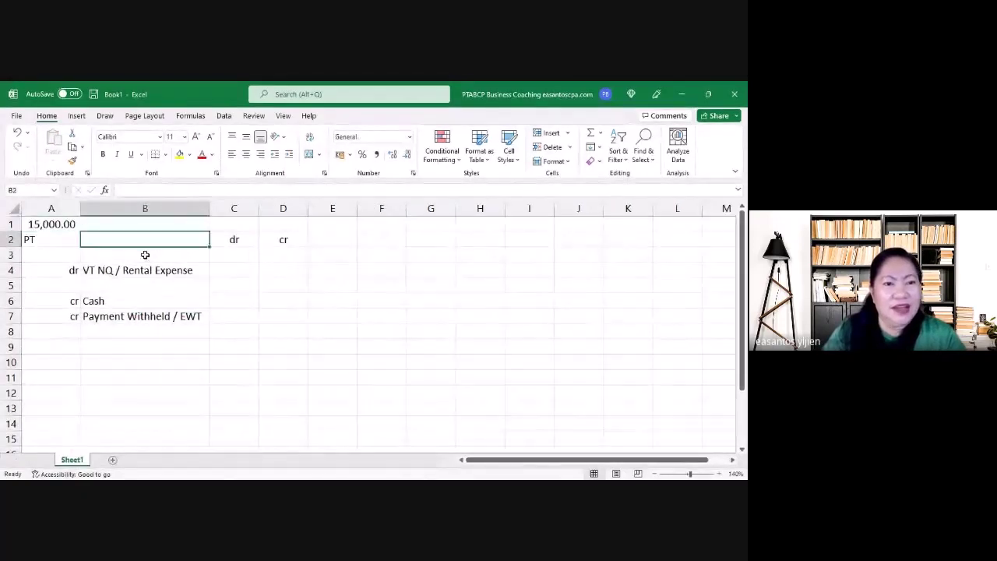
type("Account")
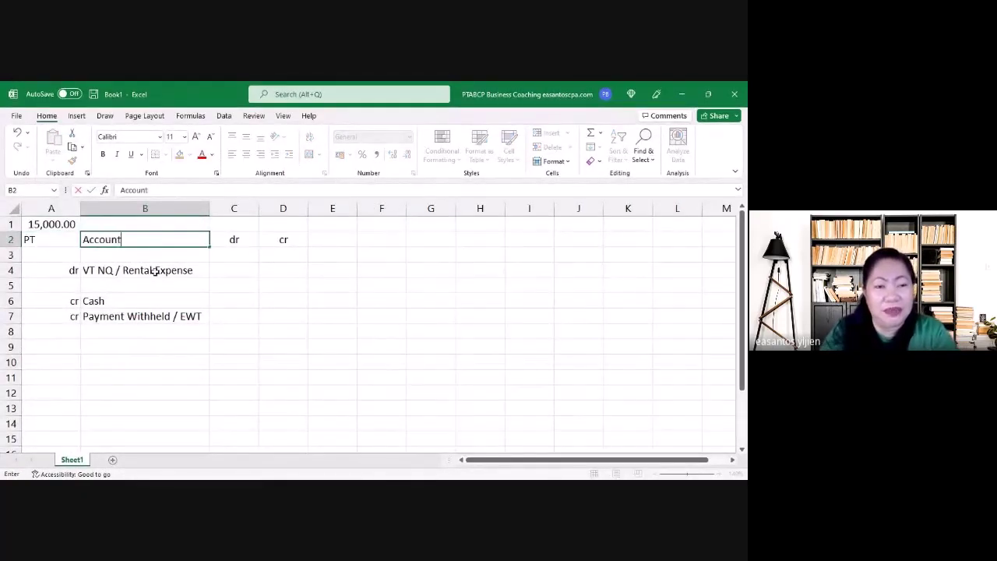
key("Return")
key("Up")
left_click(243, 156)
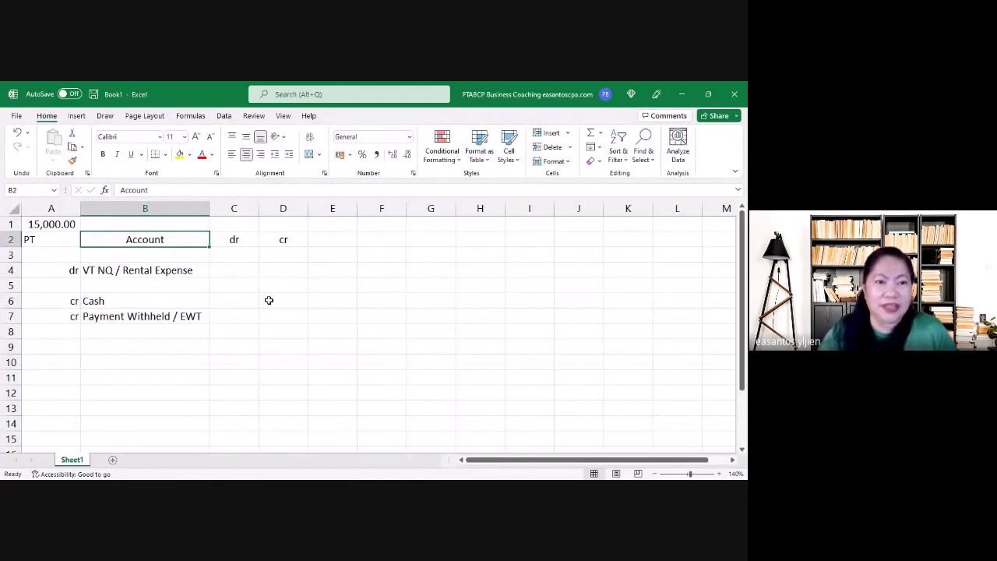
left_click(167, 364)
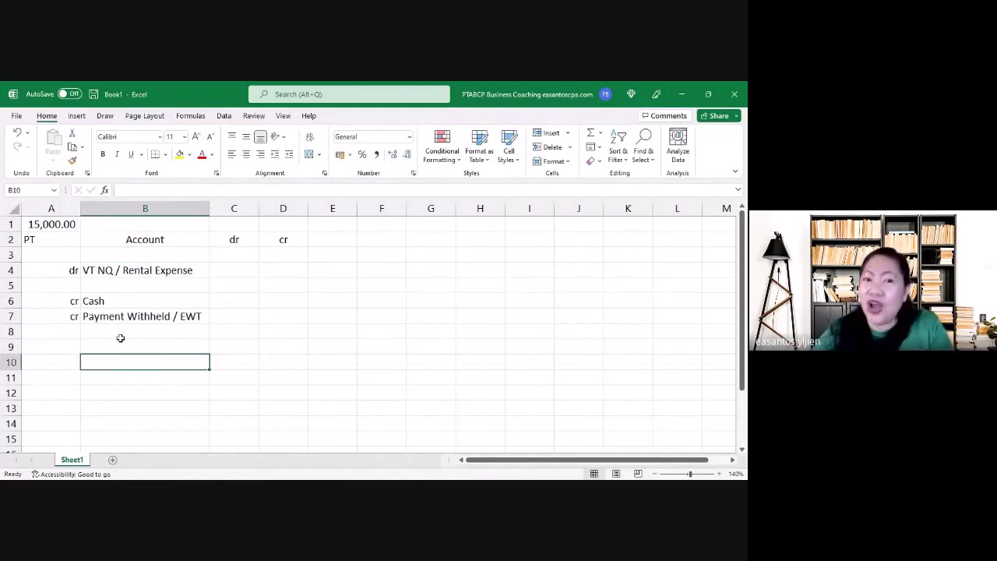
left_click(173, 287)
left_click(161, 270)
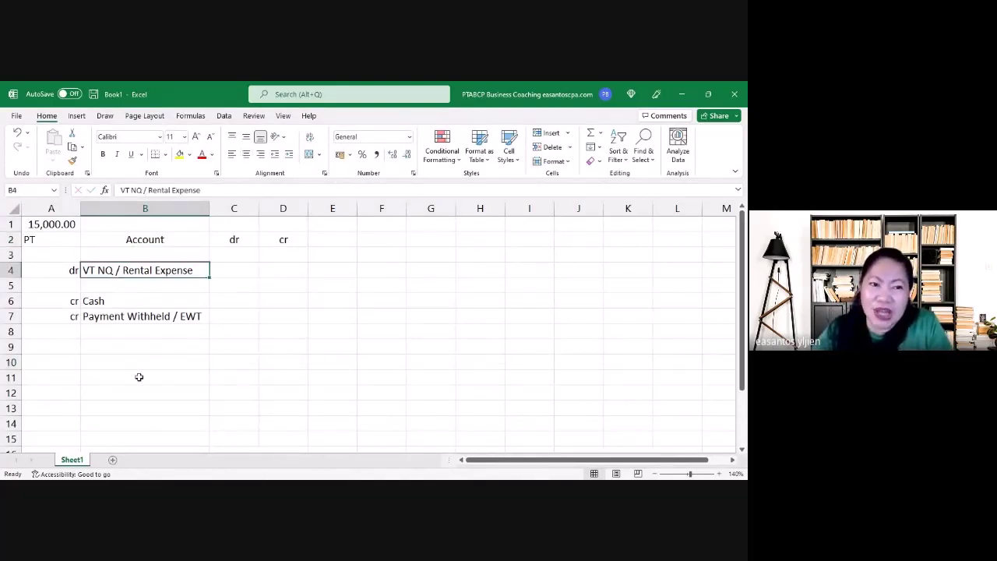
left_click(139, 376)
left_click(49, 270)
- Insert a blank column before the Account column B
left_click(105, 208)
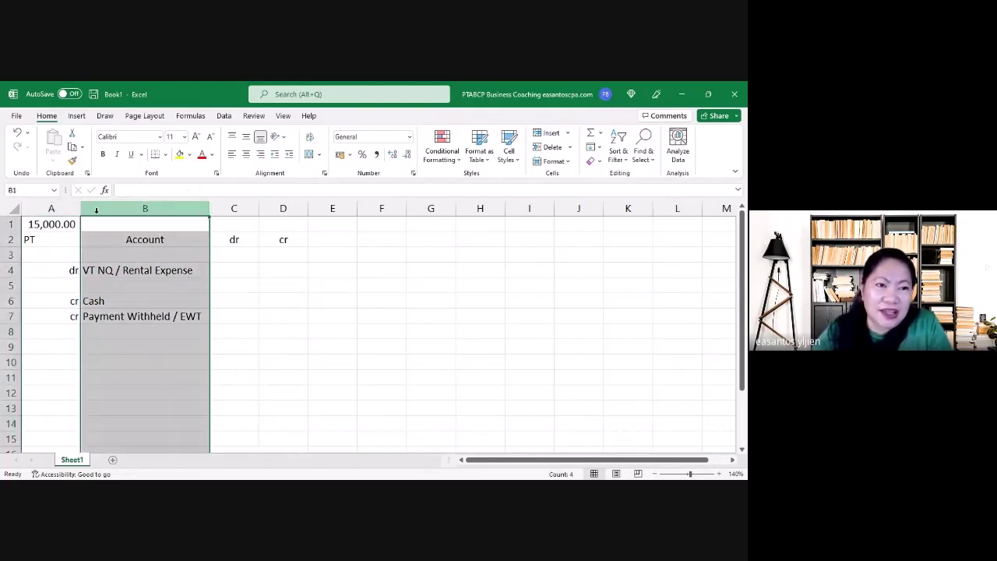
right_click(104, 208)
left_click(128, 324)
left_click(148, 332)
- Move the dr and cr labels from A4:A7 into the blank column at B4:B7
left_click_drag(73, 269, 73, 315)
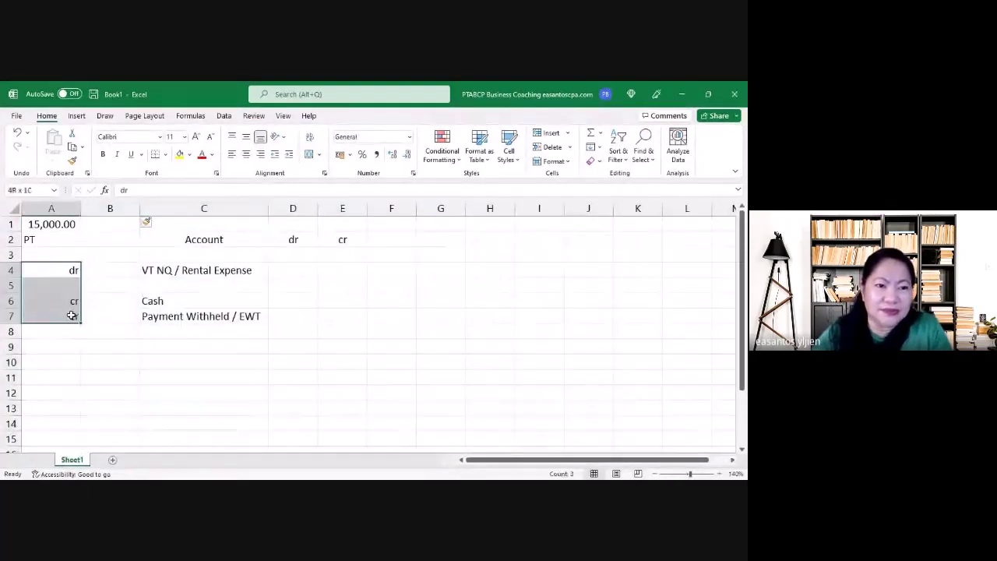
key("ctrl+c")
left_click(108, 269)
key("ctrl+v")
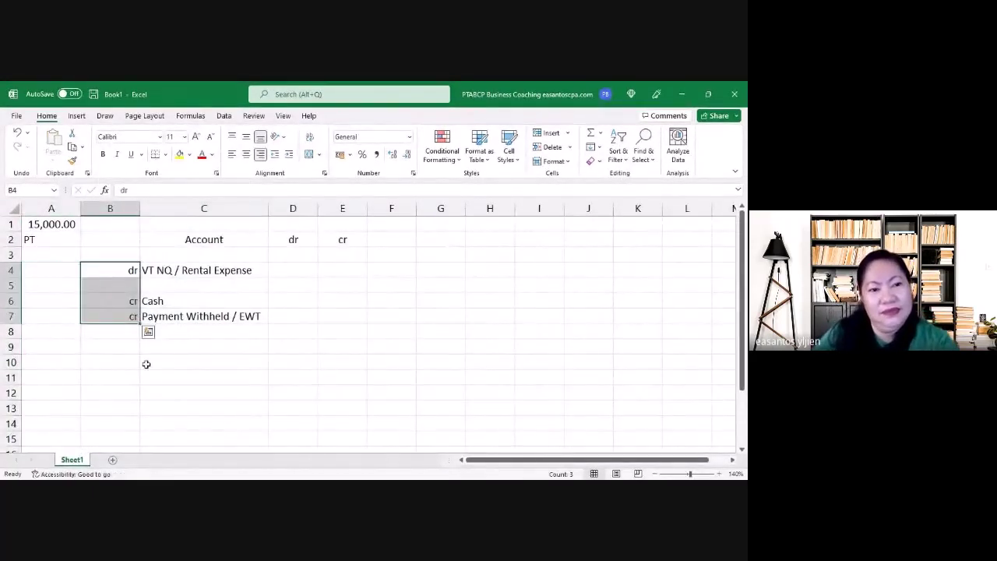
left_click(109, 371)
- Enter the codes "A1" in A4, "A2" in A7 and "A3" in A8
left_click(74, 271)
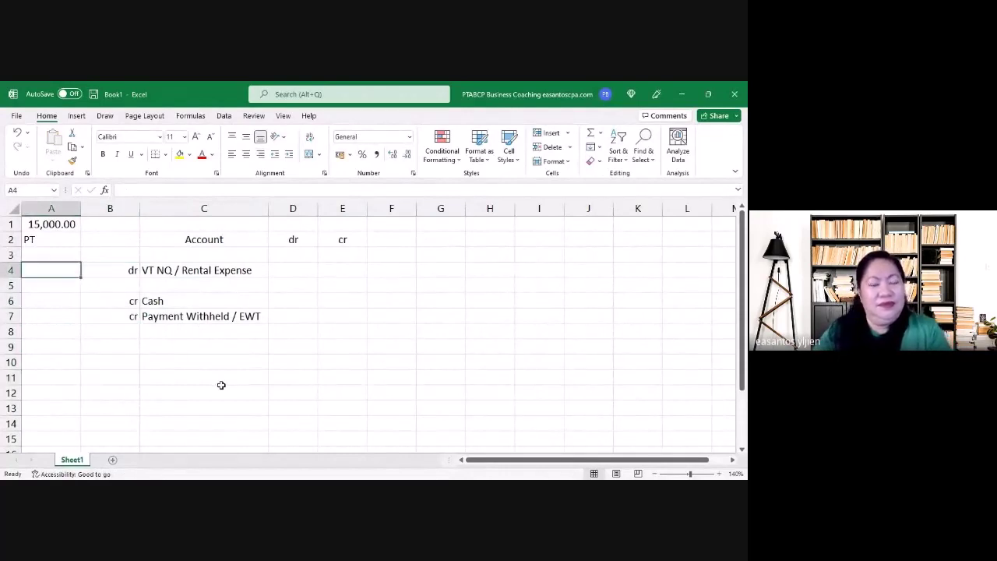
type("A")
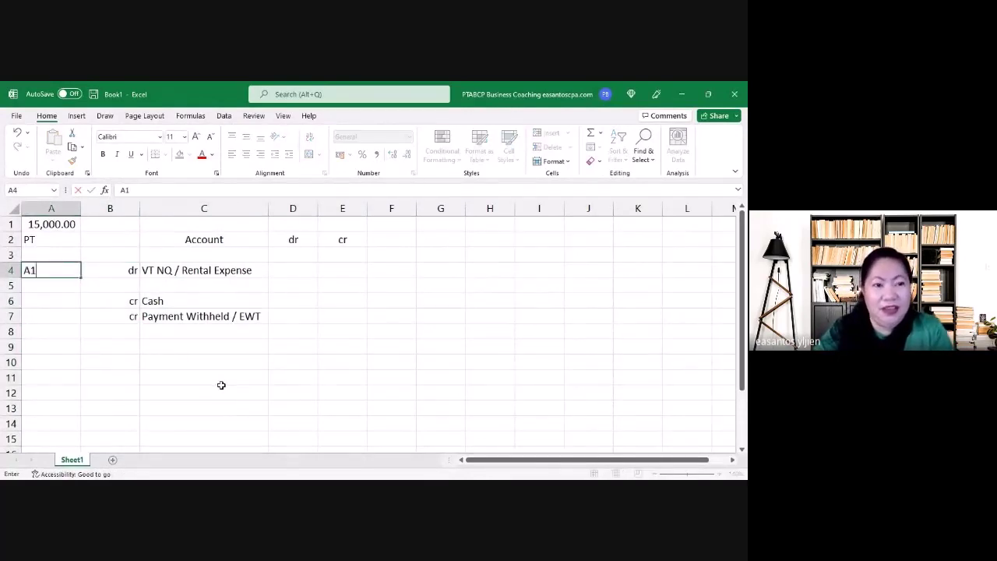
type("1")
key("Return")
key("Return")
key("Return")
type("A2")
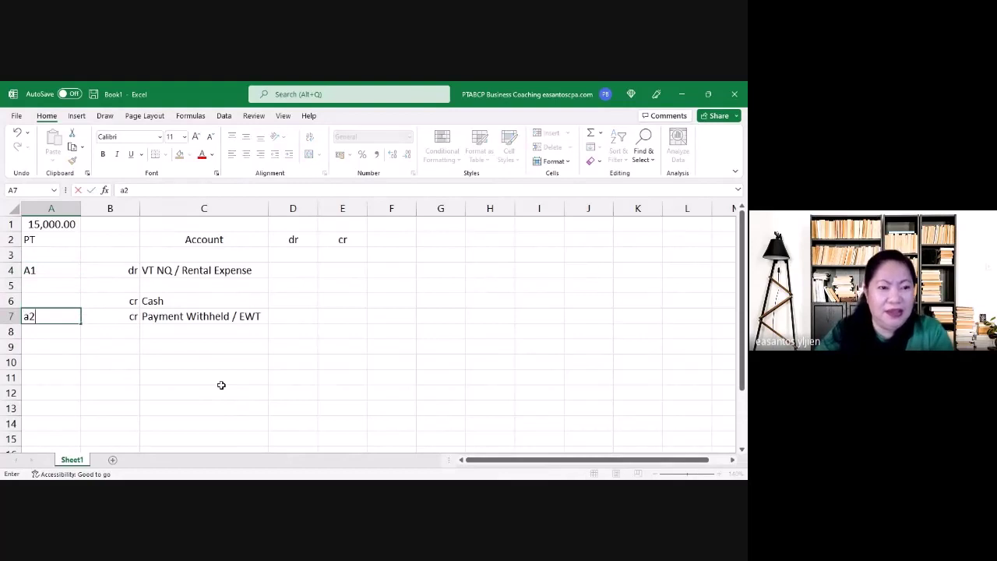
key("BackSpace")
key("BackSpace")
type("A2")
key("Return")
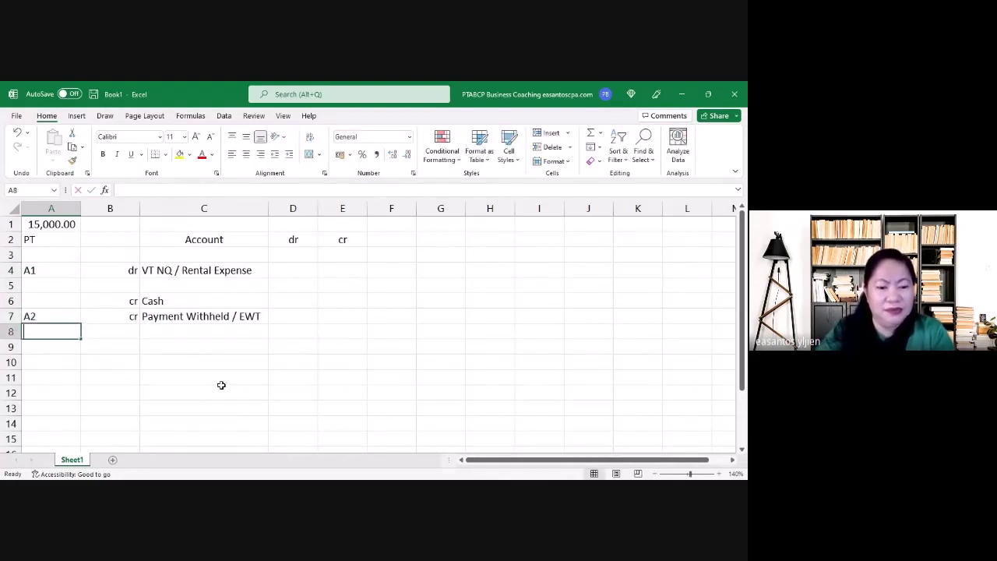
type("A3")
key("Return")
- Right-align the codes in cells A4:A8
left_click_drag(48, 274, 47, 327)
left_click(260, 154)
left_click(188, 354)
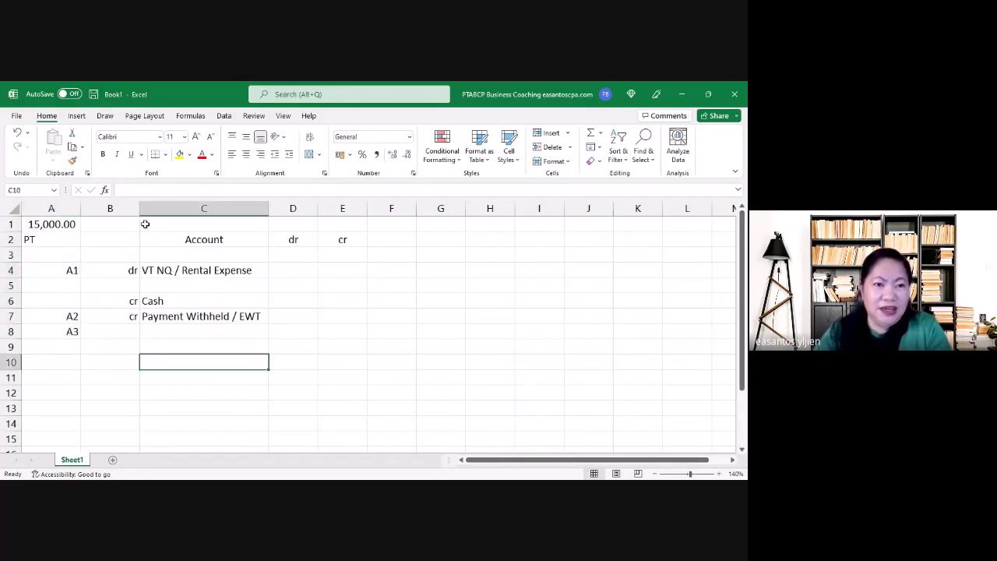
- Narrow column B so it just fits the dr and cr labels
left_click_drag(139, 208, 96, 208)
key("Return")
double_click(94, 208)
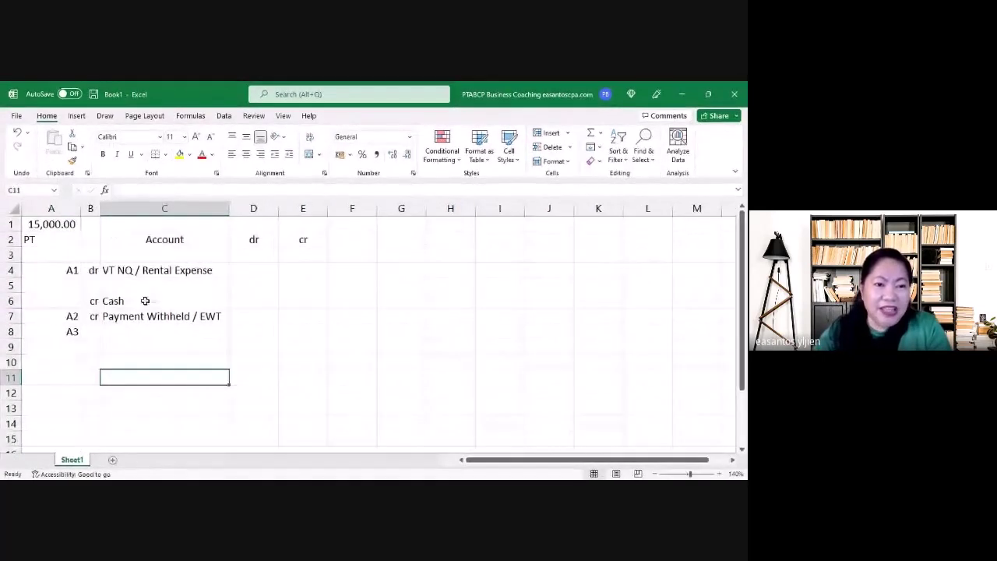
- Shift the codes A2 and A3 up one row into cells A6:A7 and clear the leftover code in A8
left_click_drag(70, 320, 71, 331)
left_click(92, 348)
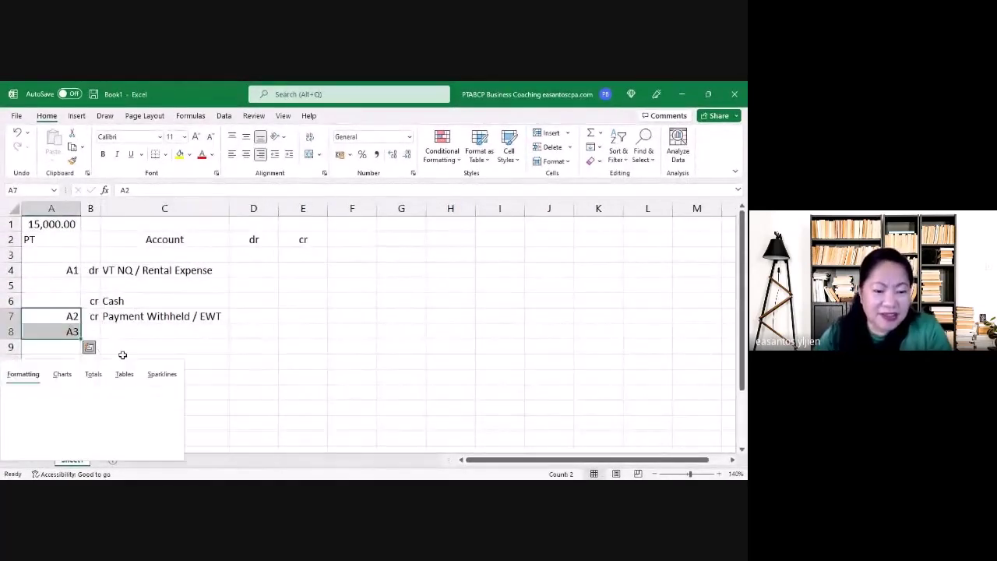
left_click(78, 305)
key("Down")
key("shift+Down")
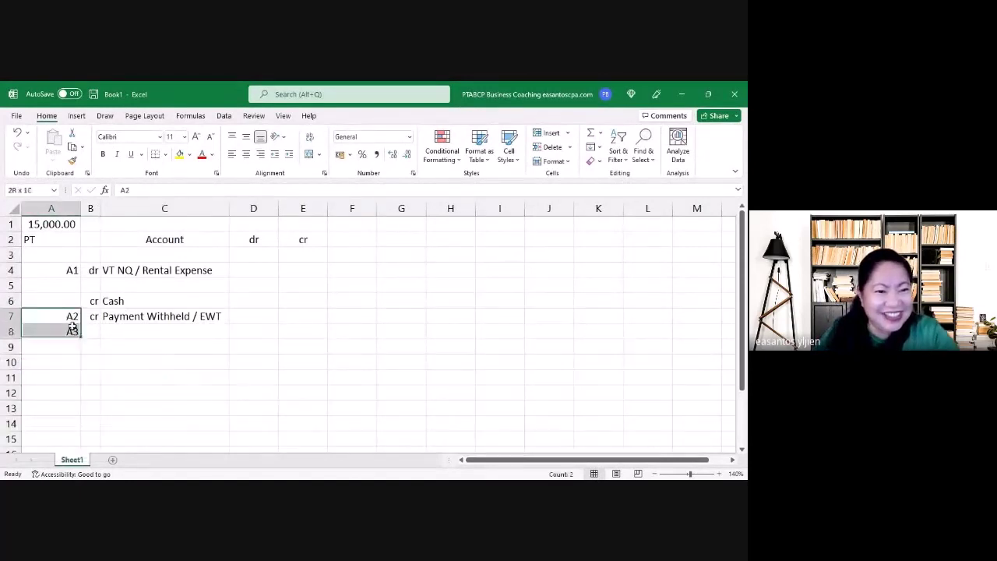
key("ctrl+c")
key("Up")
key("Return")
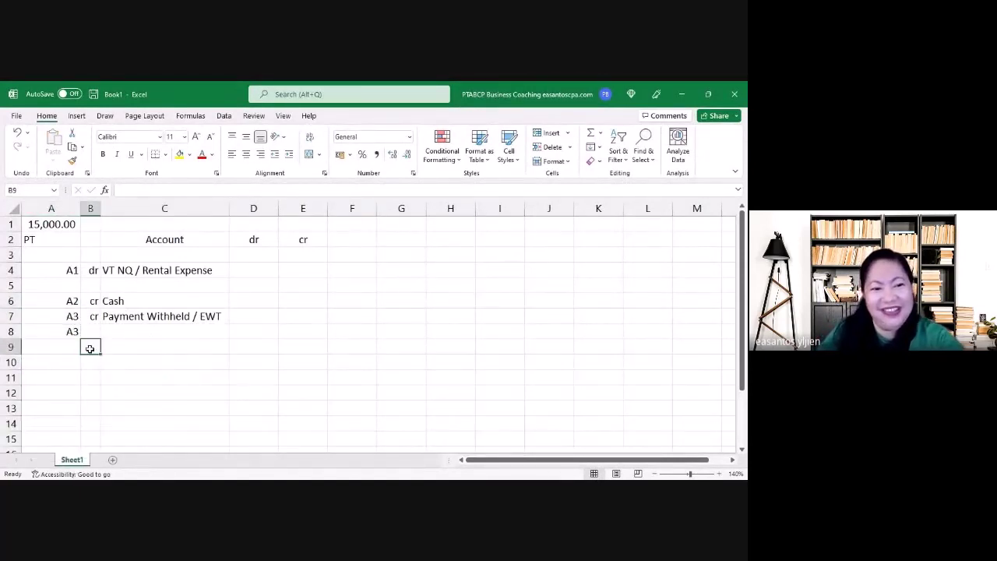
left_click(71, 333)
key("Delete")
left_click(181, 387)
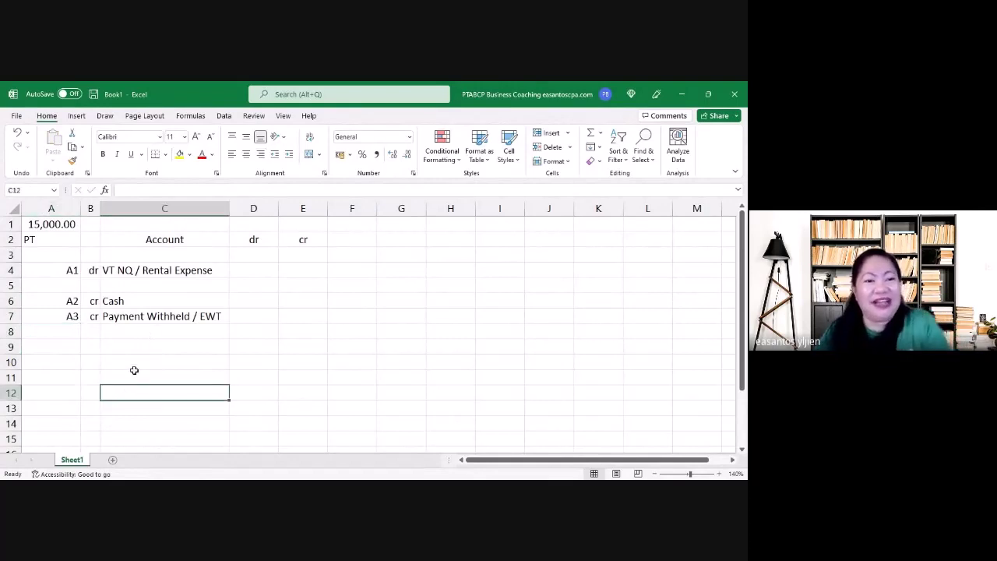
left_click(304, 346)
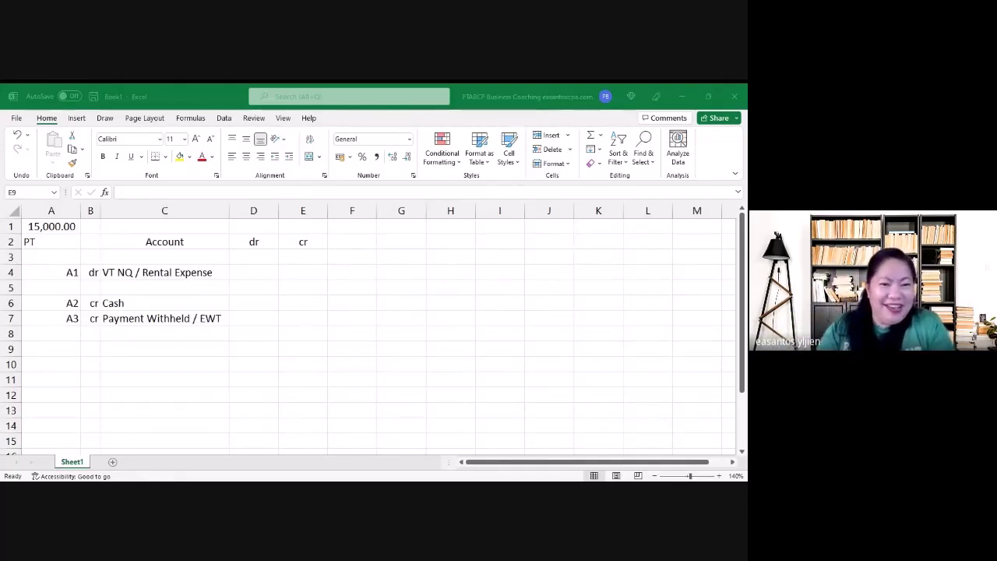
left_click(340, 463)
left_click(253, 409)
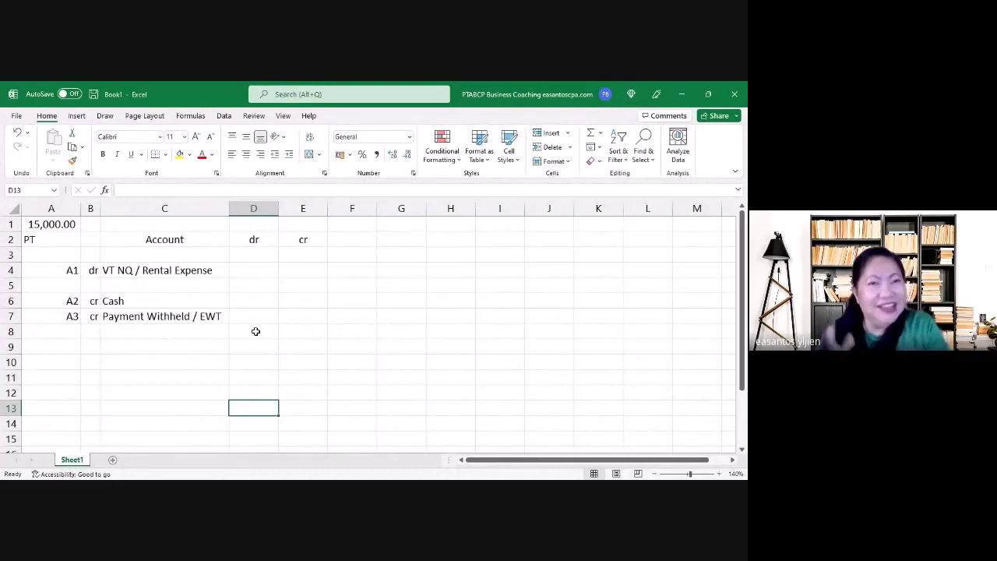
left_click(299, 305)
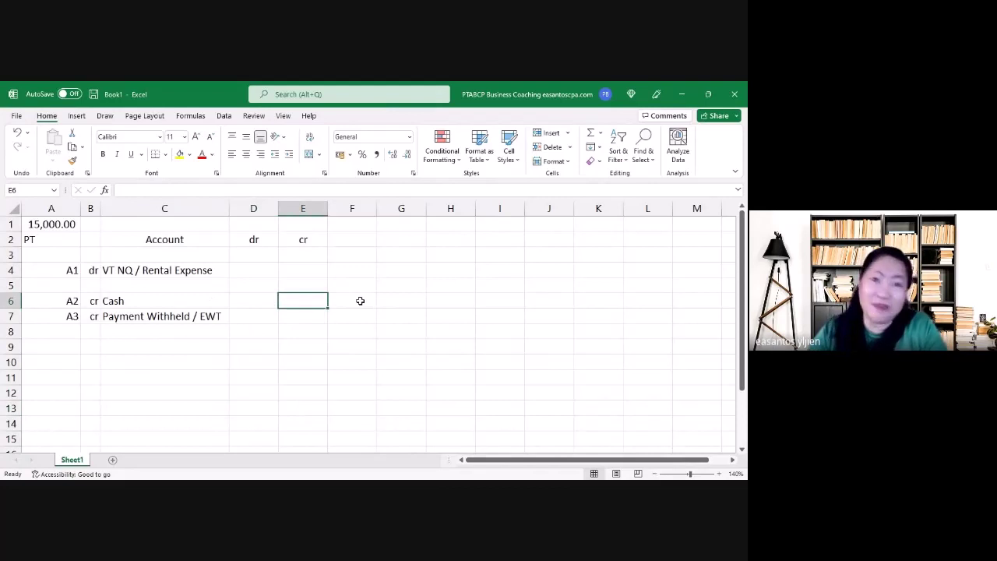
left_click(301, 359)
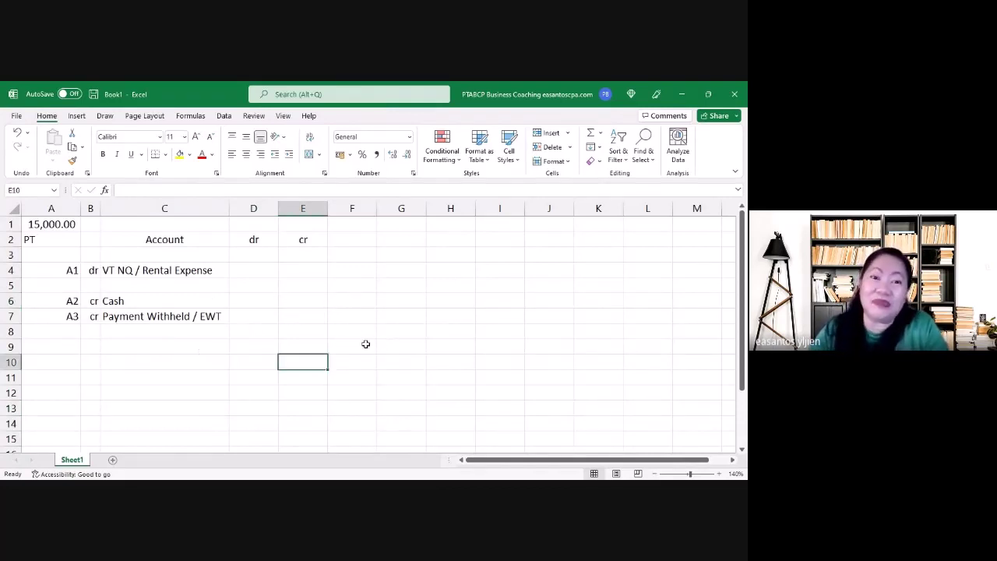
left_click(309, 316)
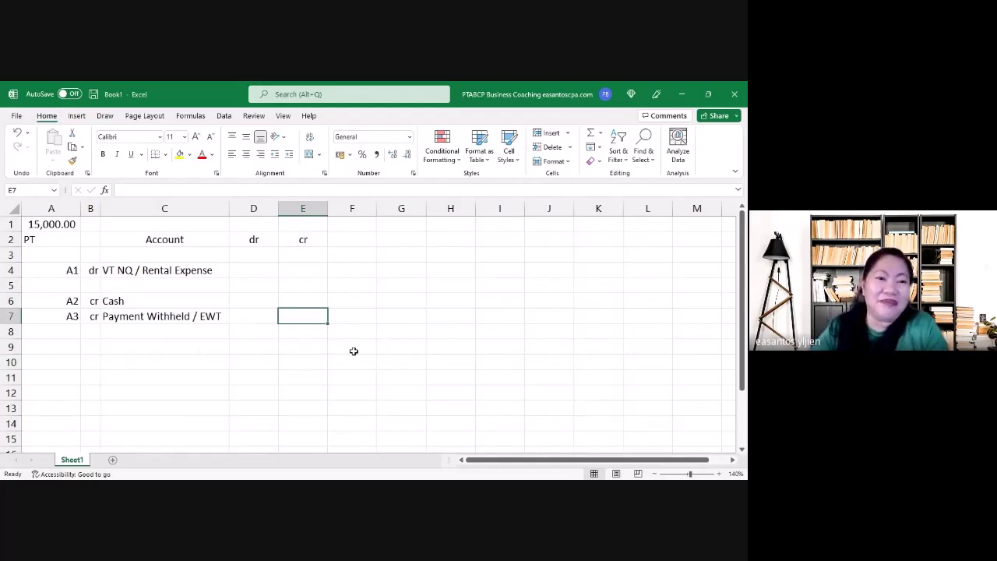
left_click(262, 272)
left_click(253, 343)
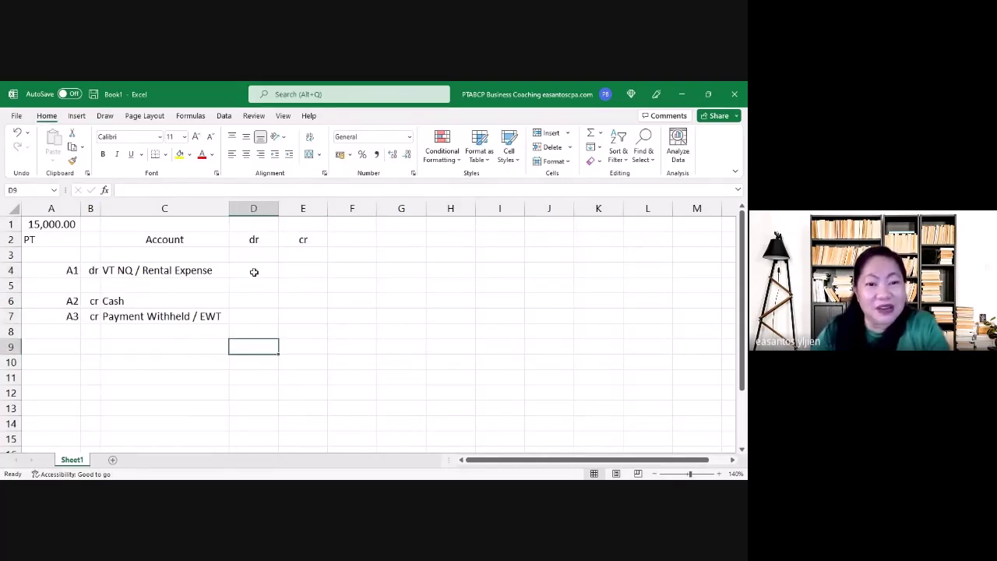
left_click(251, 272)
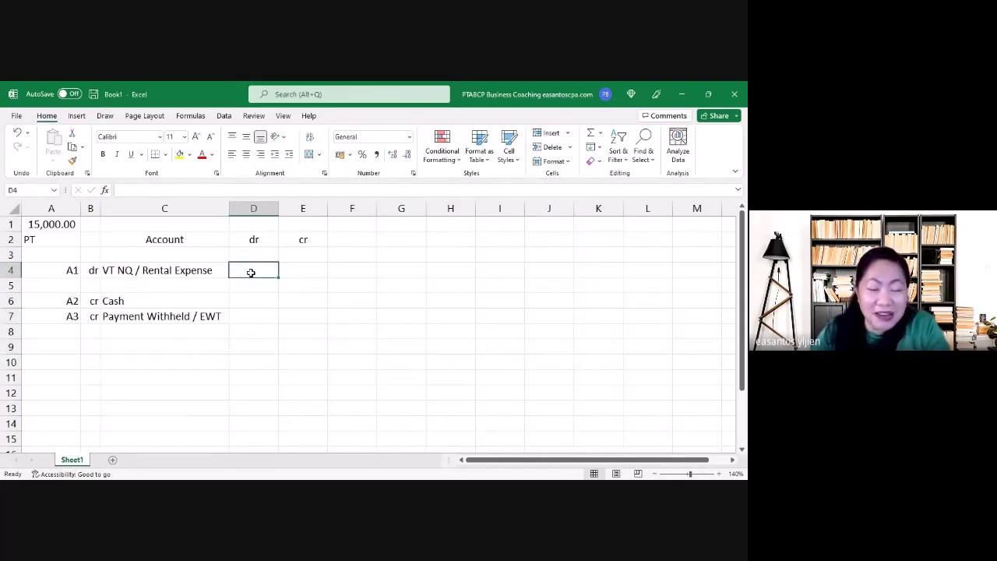
left_click(282, 345)
left_click(290, 314)
left_click_drag(293, 300, 297, 311)
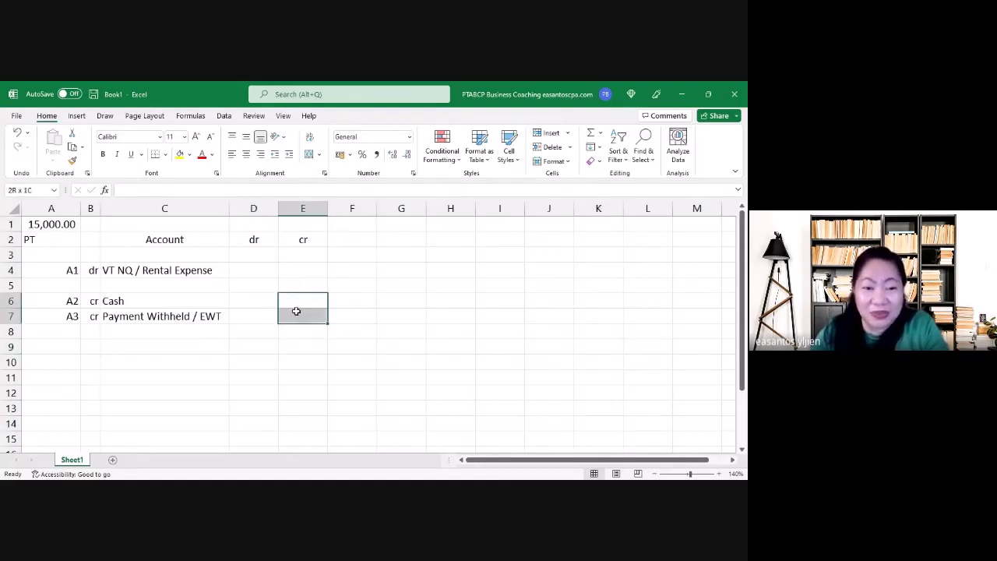
left_click(333, 374)
- Enter 15000 as the Cash credit amount in cell E6
left_click(66, 226)
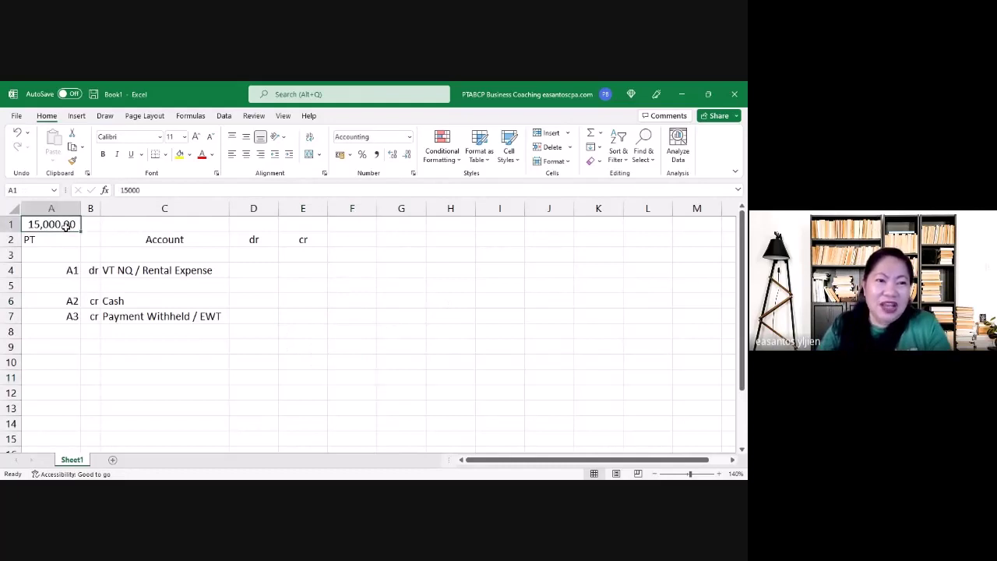
left_click(298, 307)
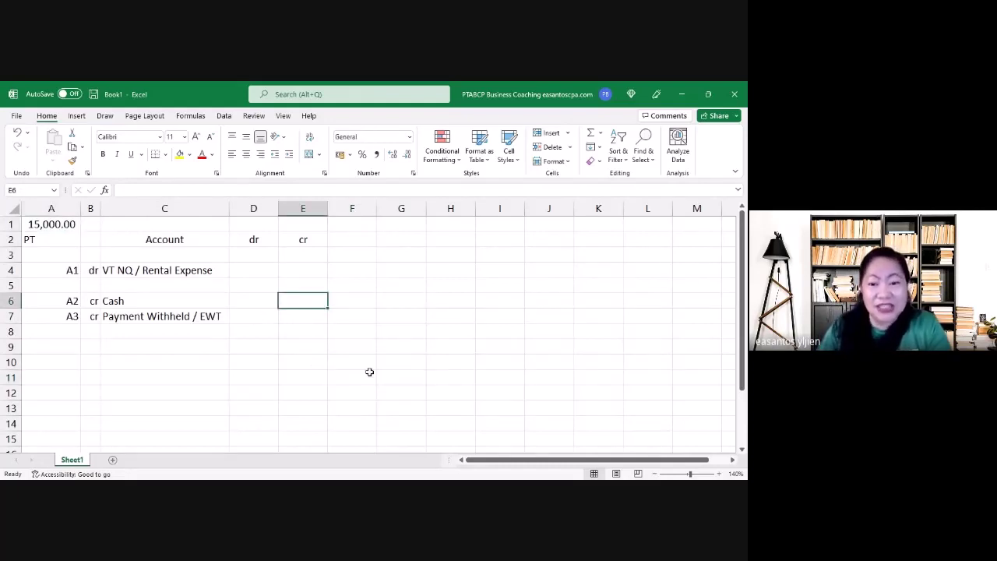
type("15000")
key("Return")
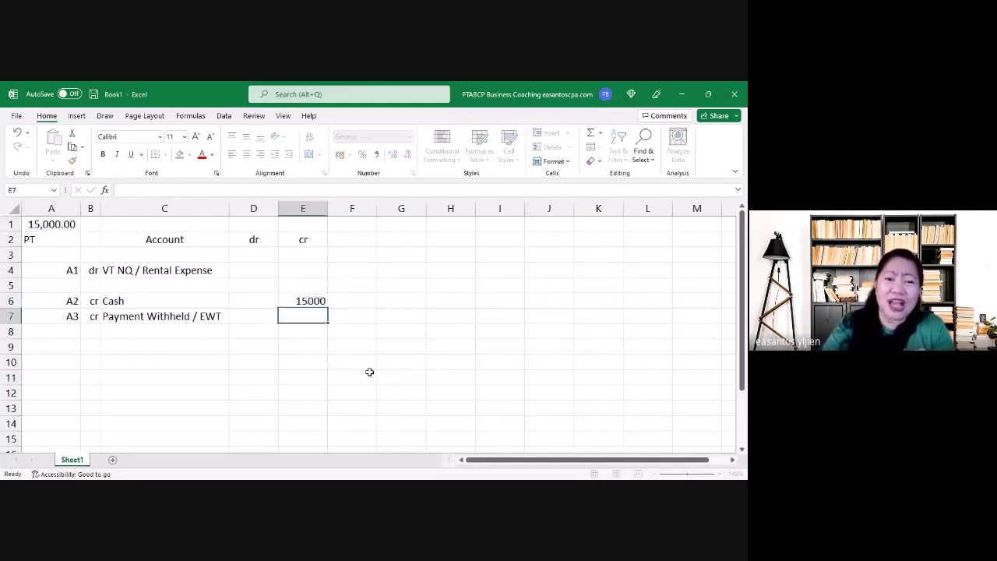
left_click(316, 347)
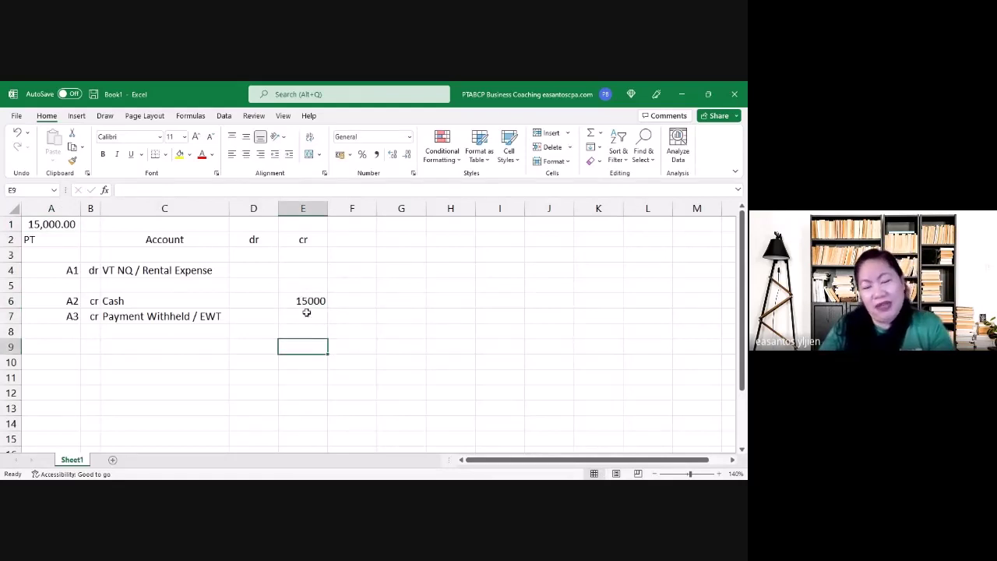
left_click(302, 302)
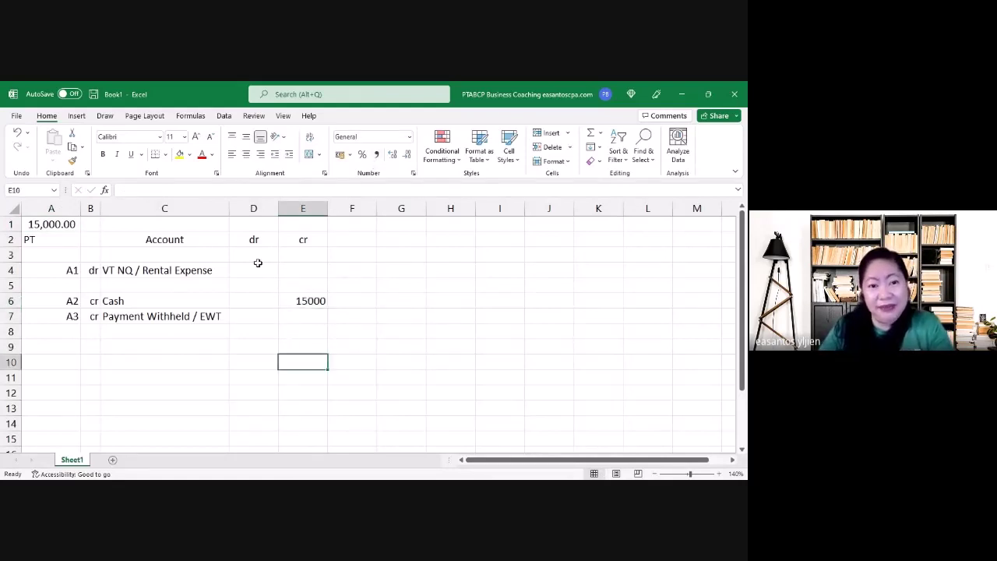
- Apply the comma number style to the debit and credit cells D3:E7
left_click_drag(258, 257, 305, 319)
left_click(376, 154)
left_click(312, 351)
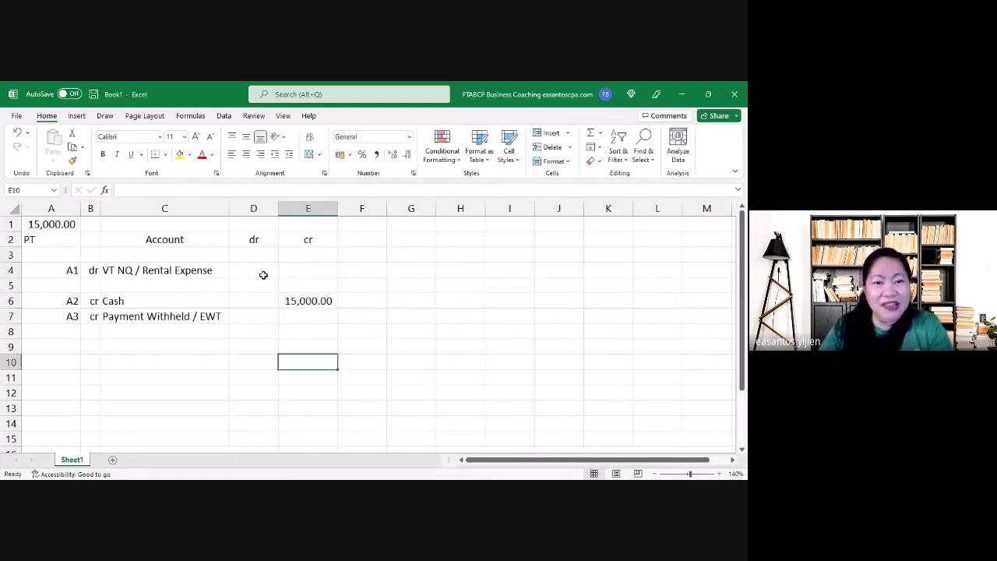
- Enter "??" as placeholders for the Rental Expense debit in D4 and the EWT credit in E7
left_click(257, 271)
type("??")
key("Return")
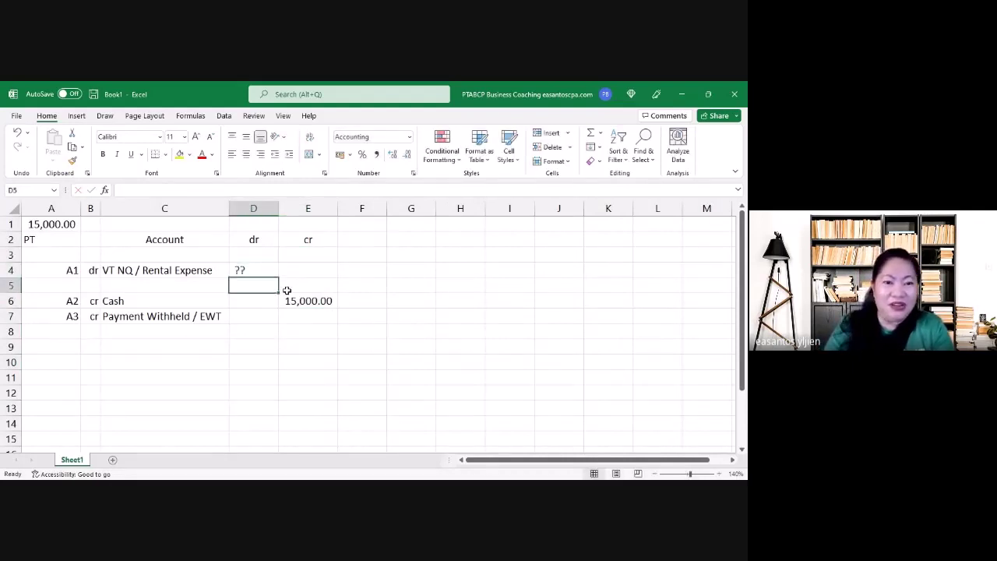
key("Down")
key("Down")
key("Right")
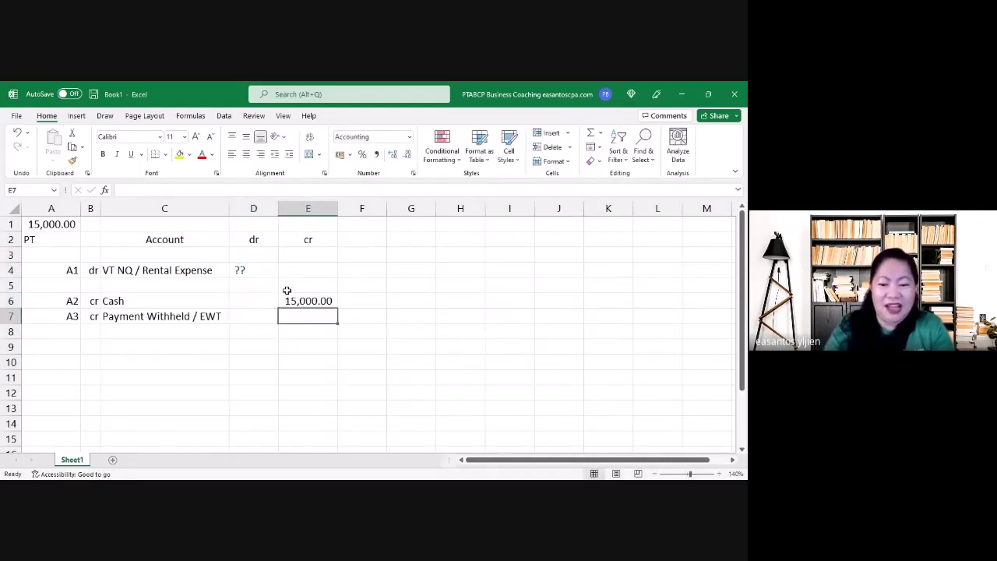
type("??")
key("Return")
left_click(273, 392)
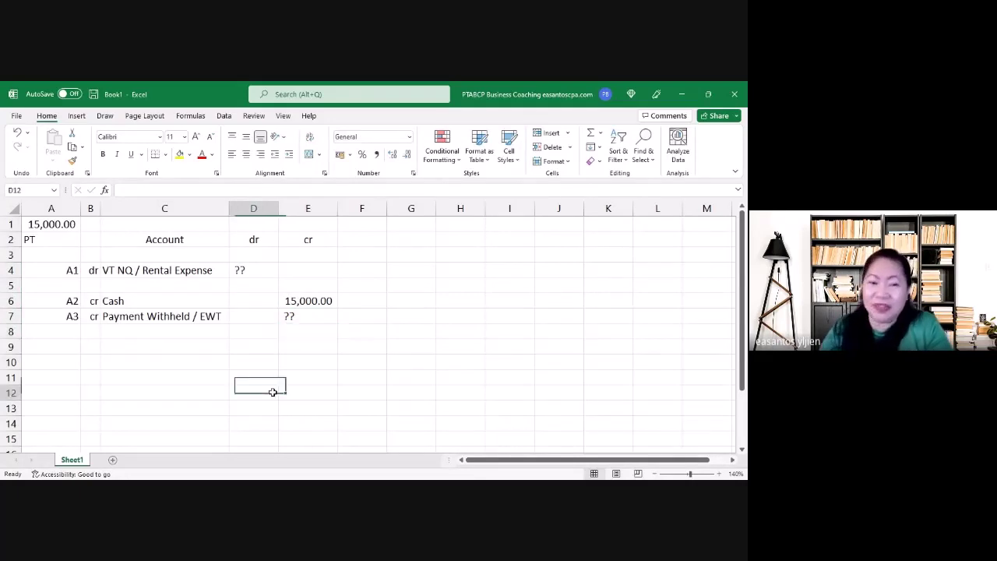
- Widen column D slightly and total the debit column in D9 with =SUM(D4)
left_click(258, 347)
left_click_drag(275, 208, 287, 210)
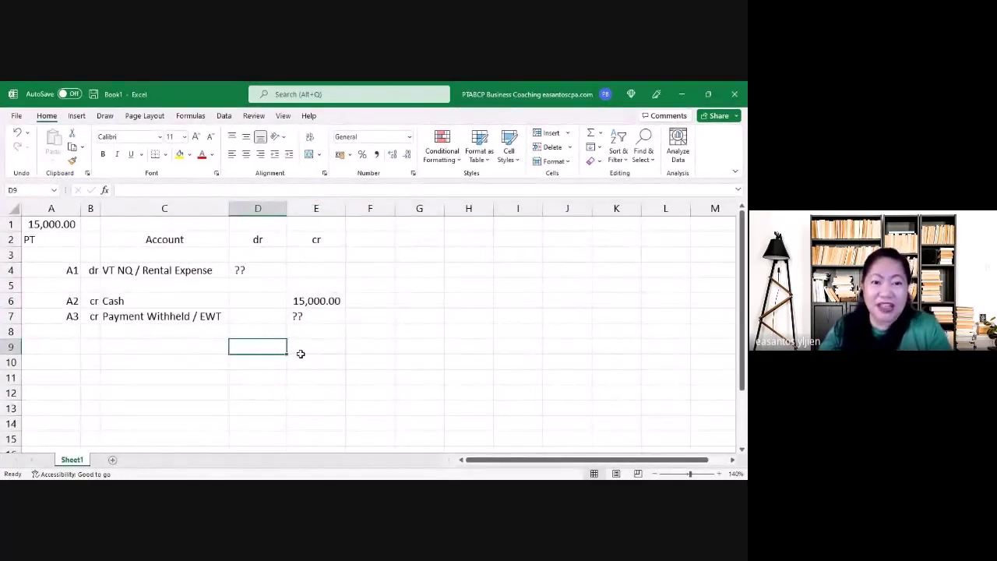
type("=sum(")
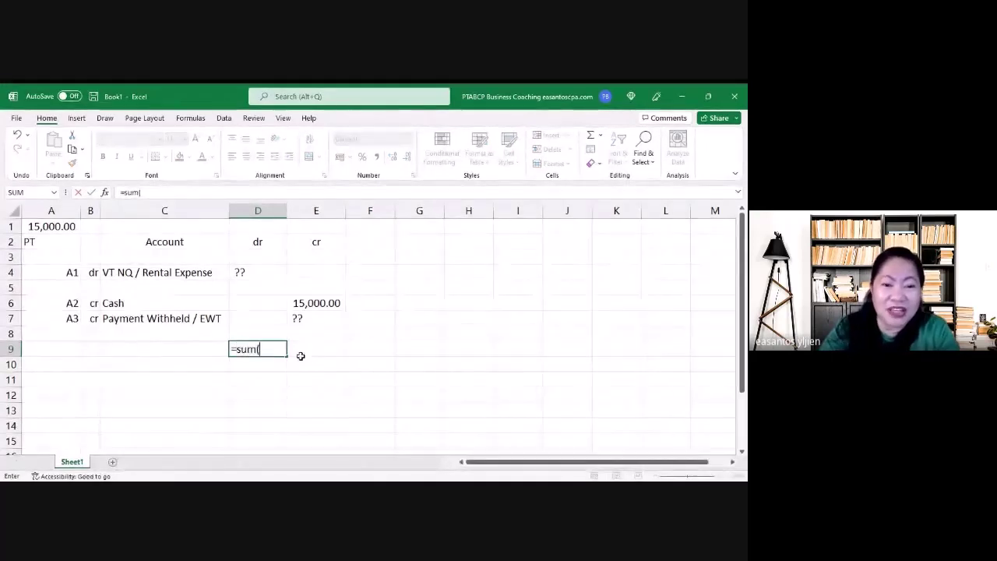
key("Up")
key("Up")
key("shift+Up")
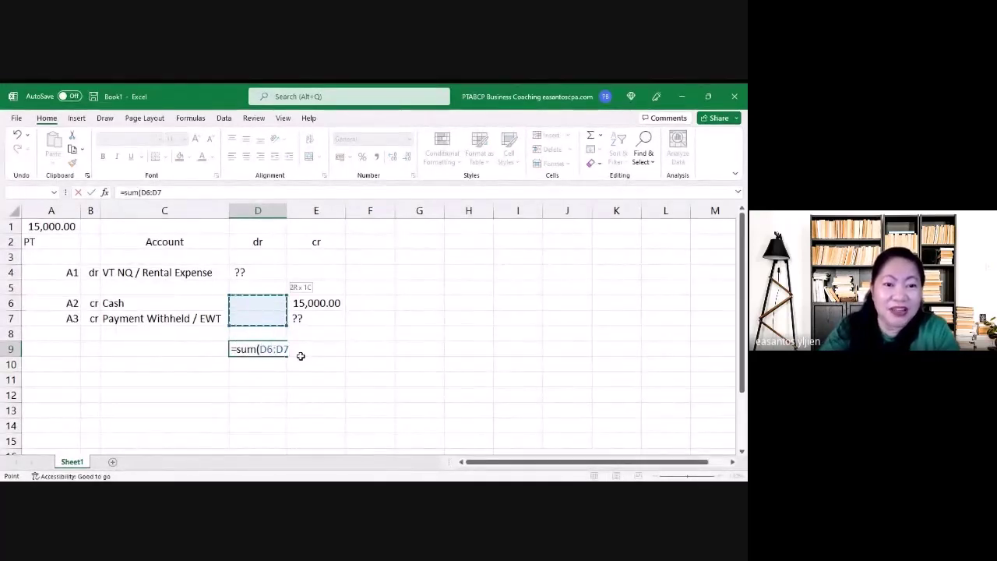
key("Up")
key("Up")
key("Return")
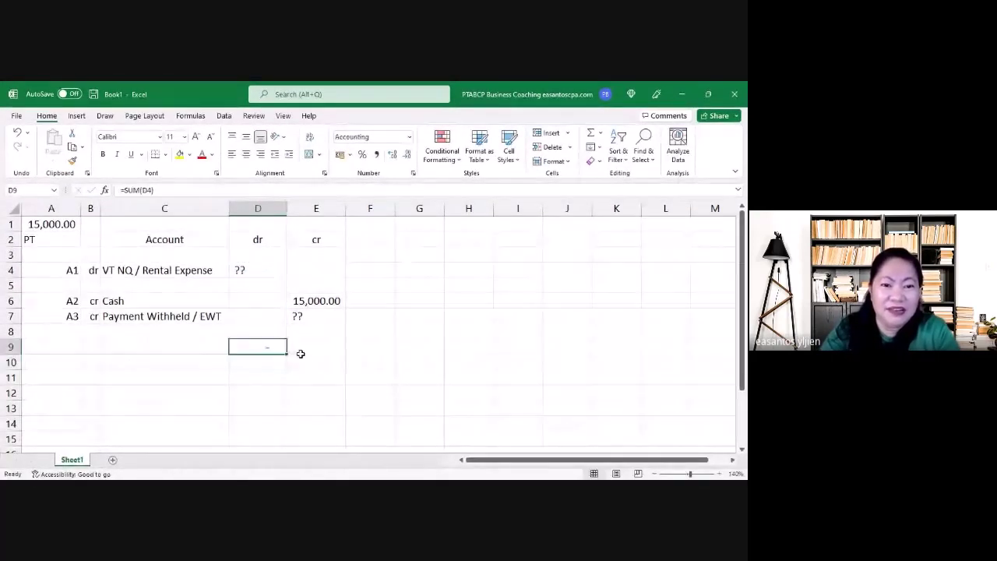
- Total the credit column in E9 with a SUM of E6:E7
left_click(301, 350)
type("=sum(")
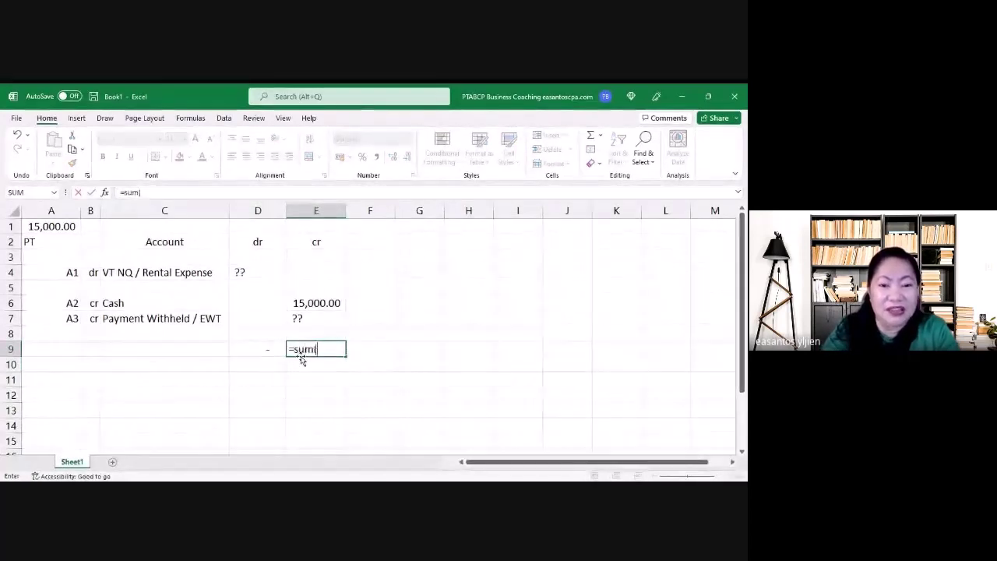
key("Up")
key("Up")
key("shift+Up")
key("Return")
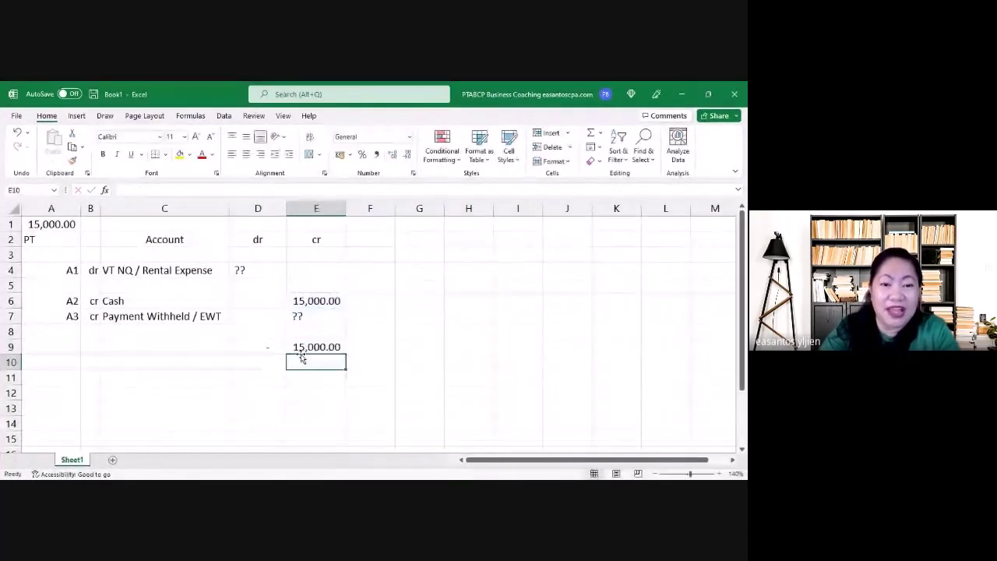
- Add a balance check in E10 that subtracts the credit total from the debit total with =D9-E9
type("=")
key("Up")
key("Left")
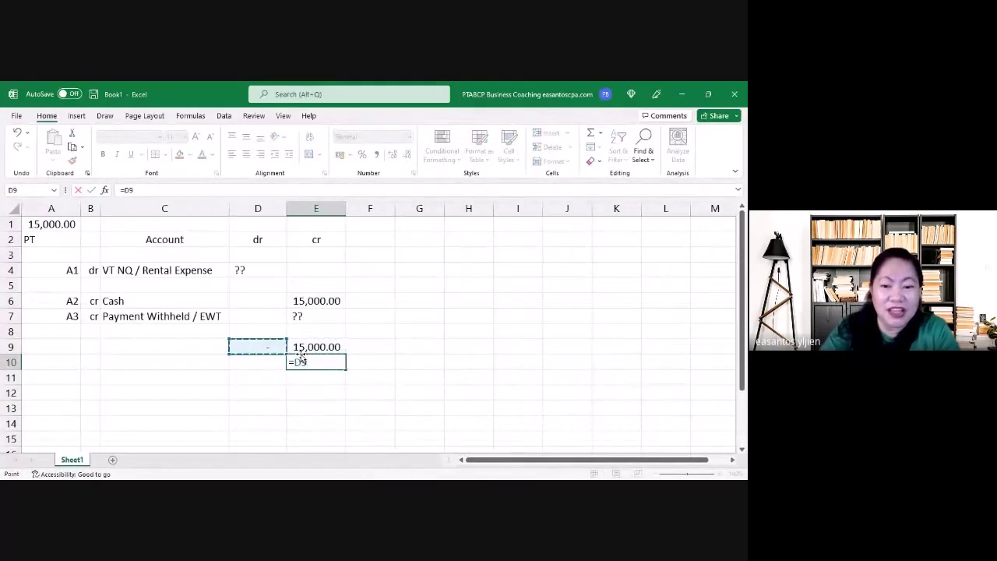
type("-")
key("Up")
key("Return")
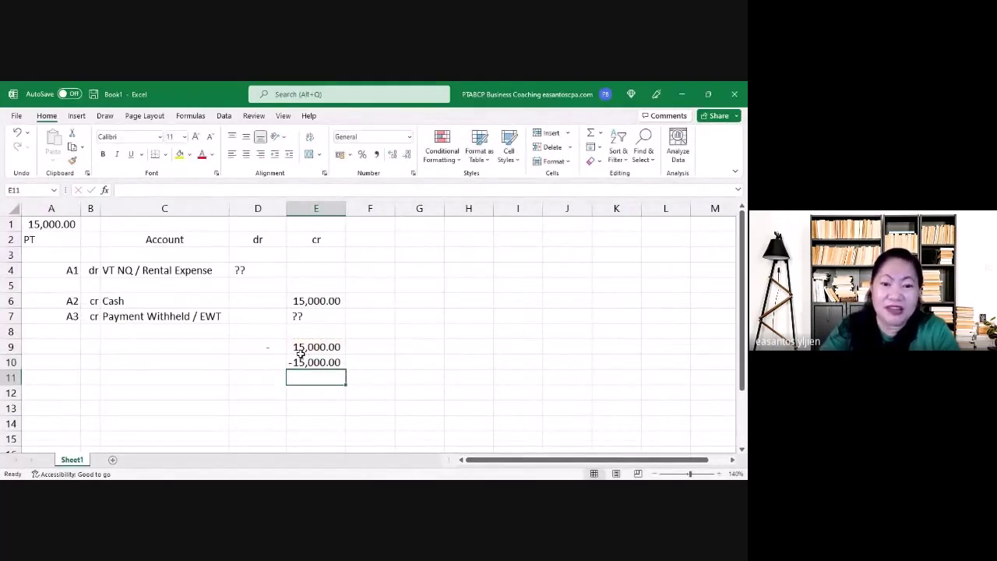
- Format cells D3:E10 as Number with 2 decimal places, the 1000 separator and red negatives with a minus sign
left_click_drag(254, 254, 296, 364)
right_click(296, 364)
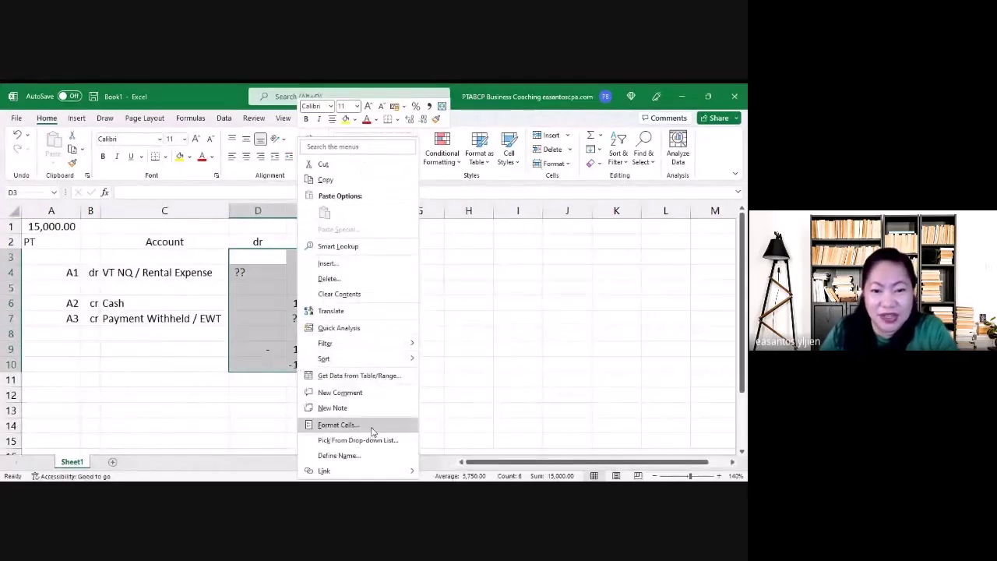
left_click(338, 425)
left_click(247, 269)
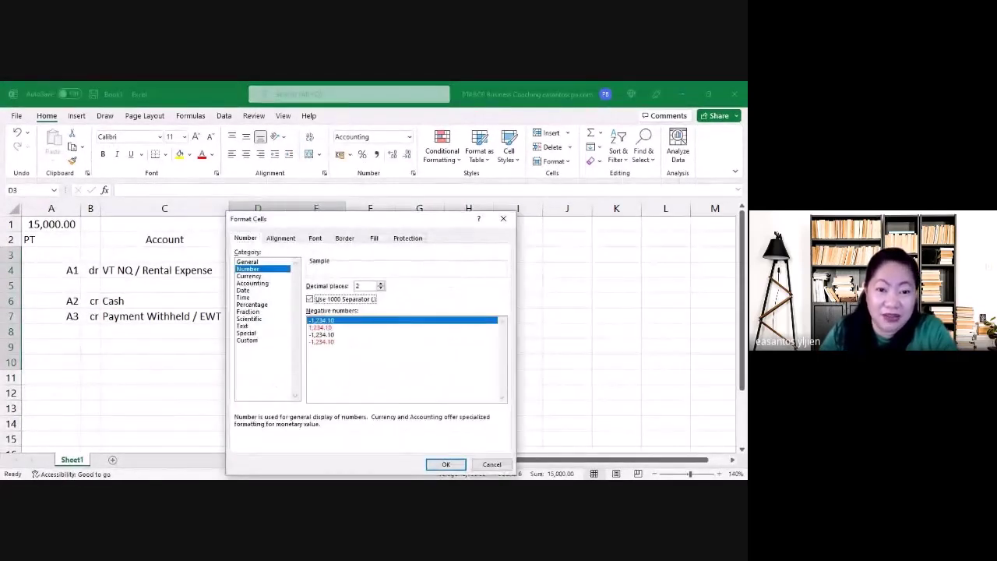
left_click(323, 342)
left_click(445, 464)
left_click(314, 422)
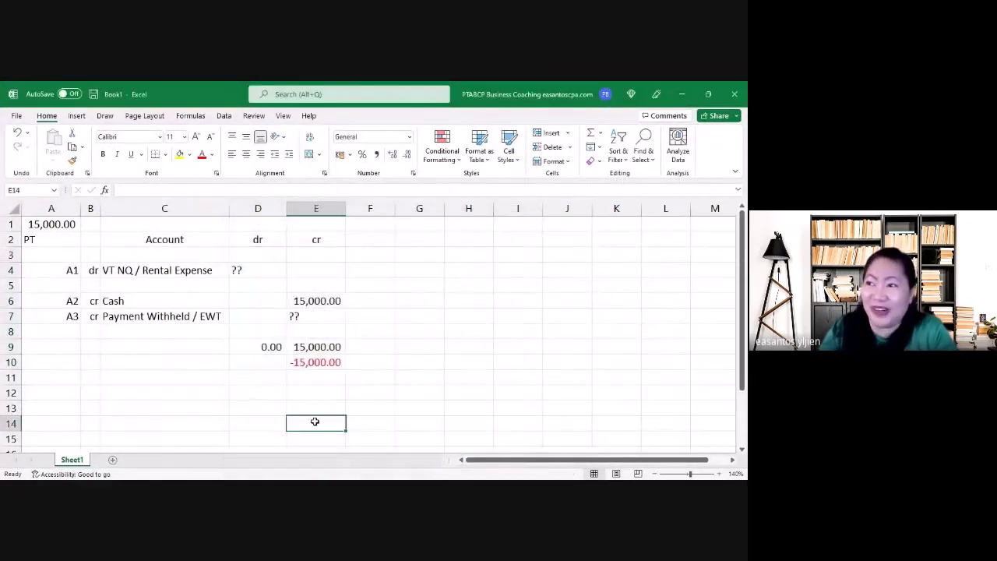
left_click(427, 320)
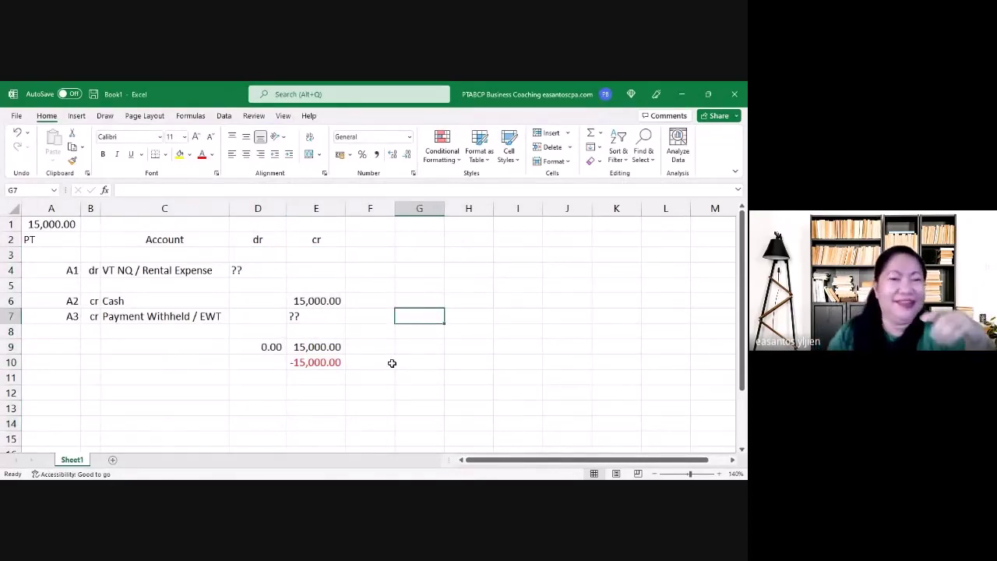
left_click(312, 394)
key("Up")
key("Up")
key("Up")
key("Up")
key("Up")
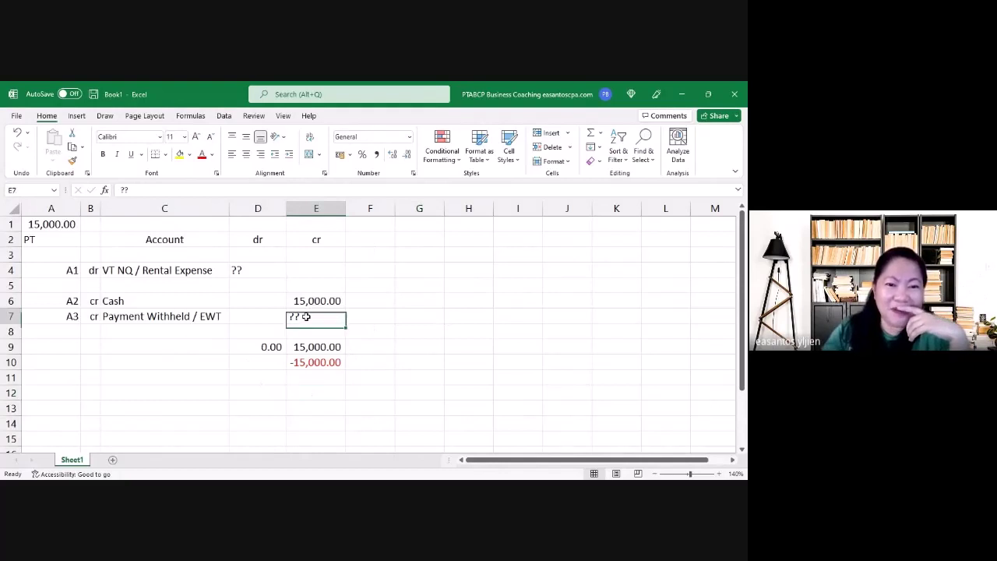
left_click(251, 274)
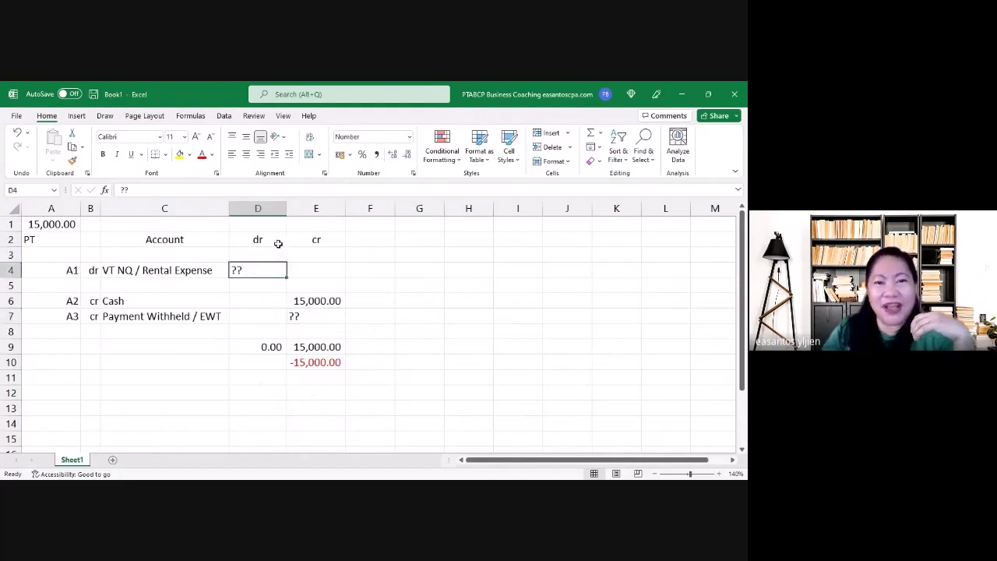
- Copy the dr and cr headings from D2:E2 into F2:G2
left_click_drag(279, 243, 326, 241)
key("ctrl+c")
left_click(369, 238)
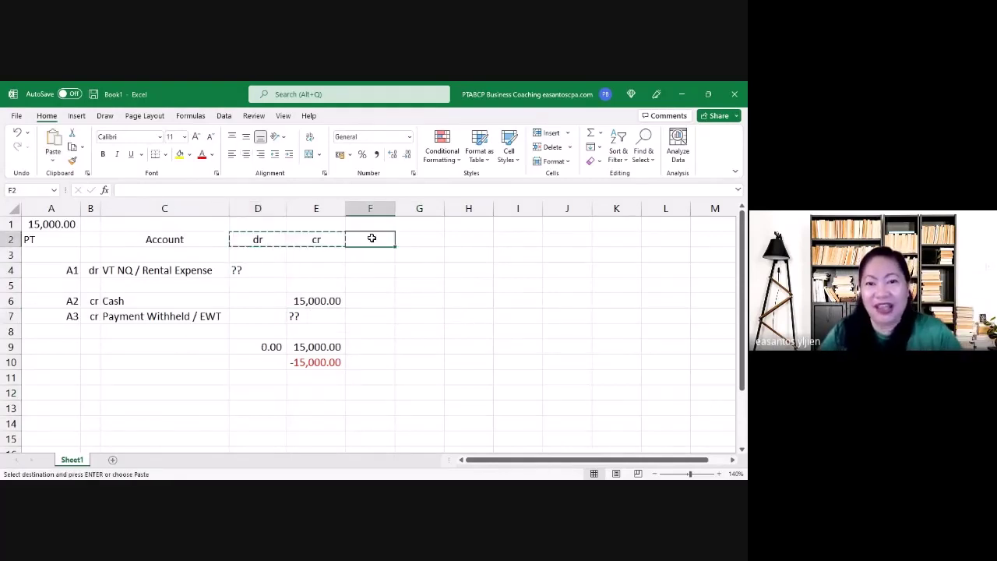
key("Return")
- Insert a blank column before the copied headings in column F and narrow it into a spacer
left_click(367, 208)
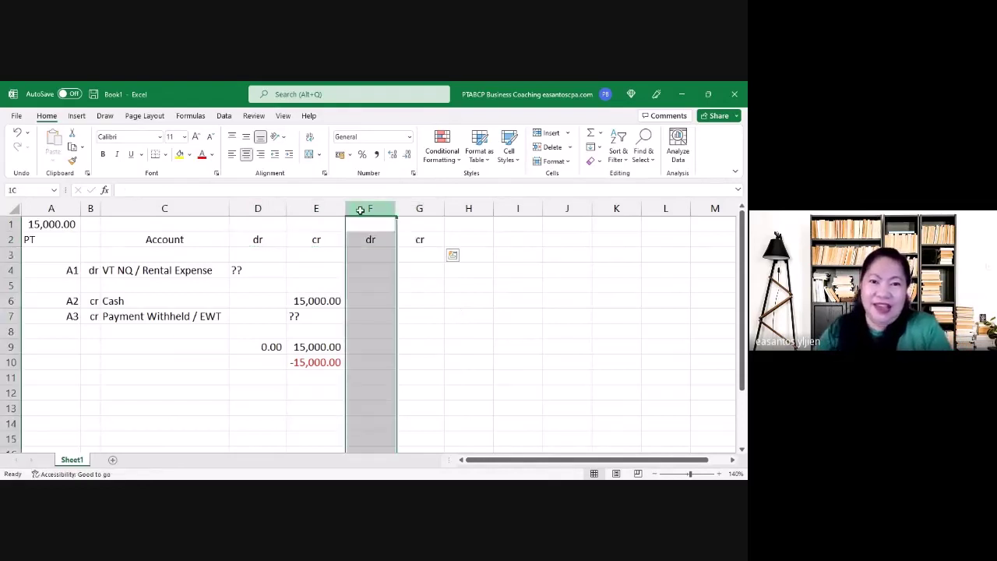
right_click(367, 208)
left_click(400, 322)
left_click_drag(405, 210, 418, 365)
left_click(378, 253)
left_click(374, 155)
left_click(519, 368)
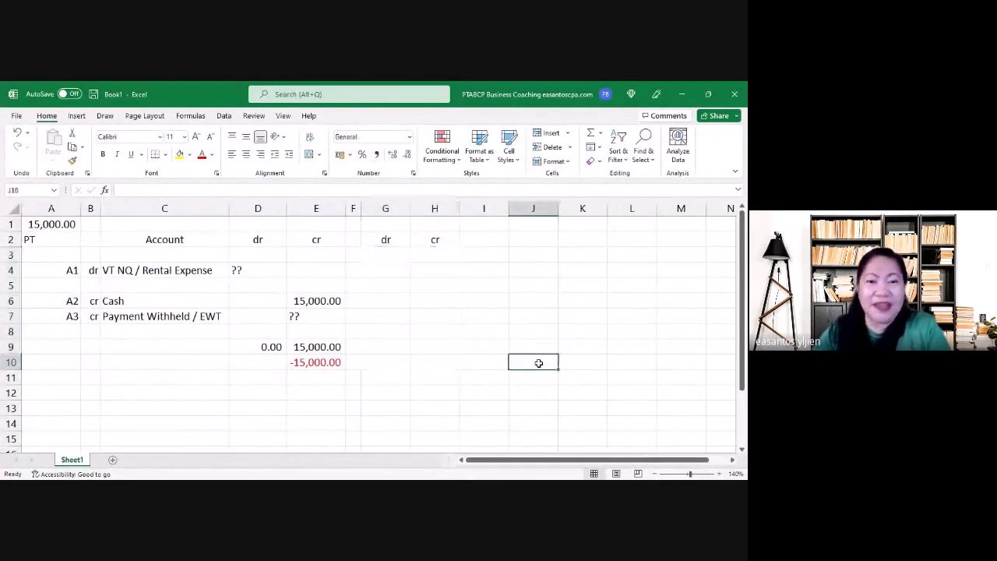
- Enter 5% in H7 as the credit rate for the Payment Withheld / EWT line
left_click(441, 319)
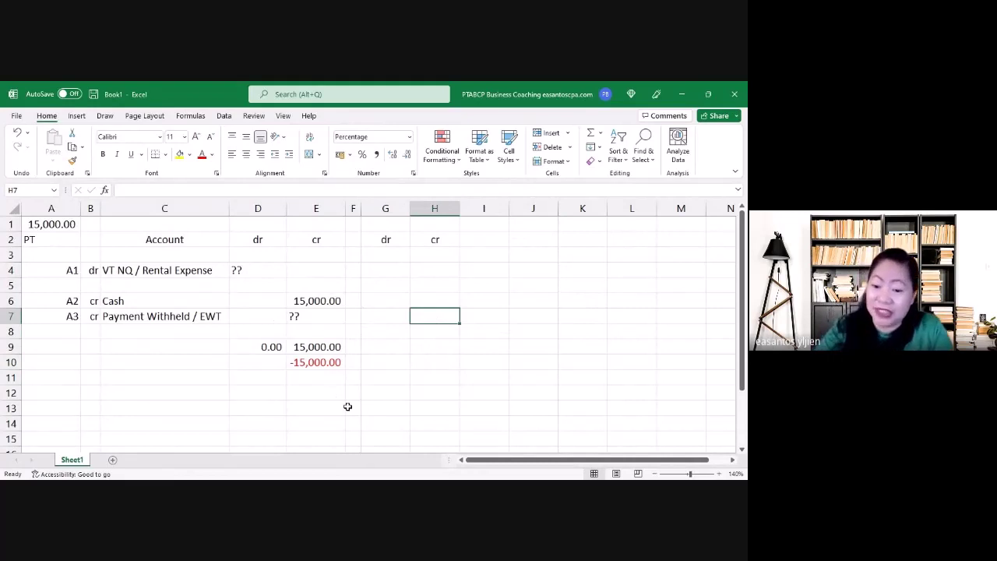
type("5")
key("Return")
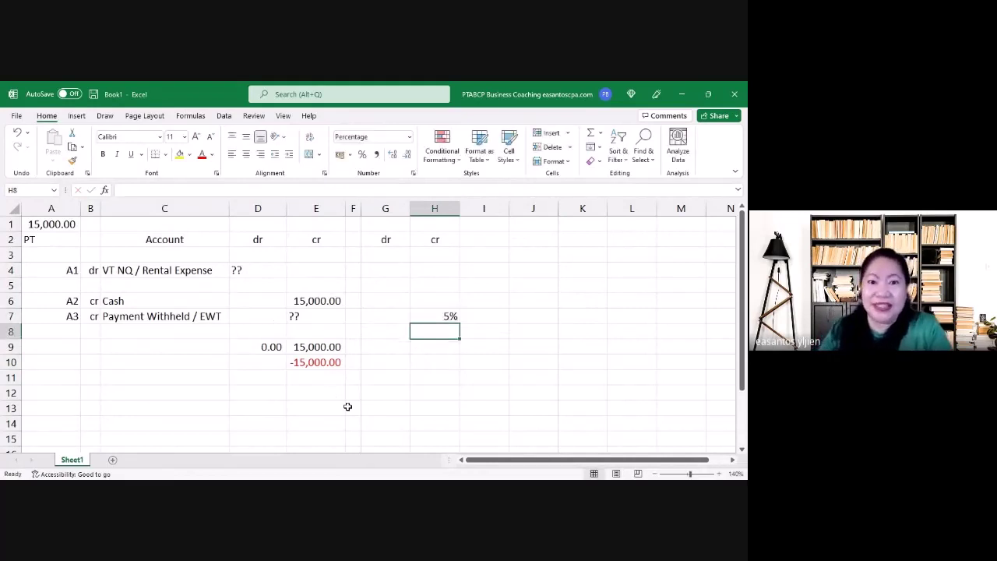
- Examine how the Cash and Payment Withheld / EWT credit lines relate to the 5% rate
left_click(414, 404)
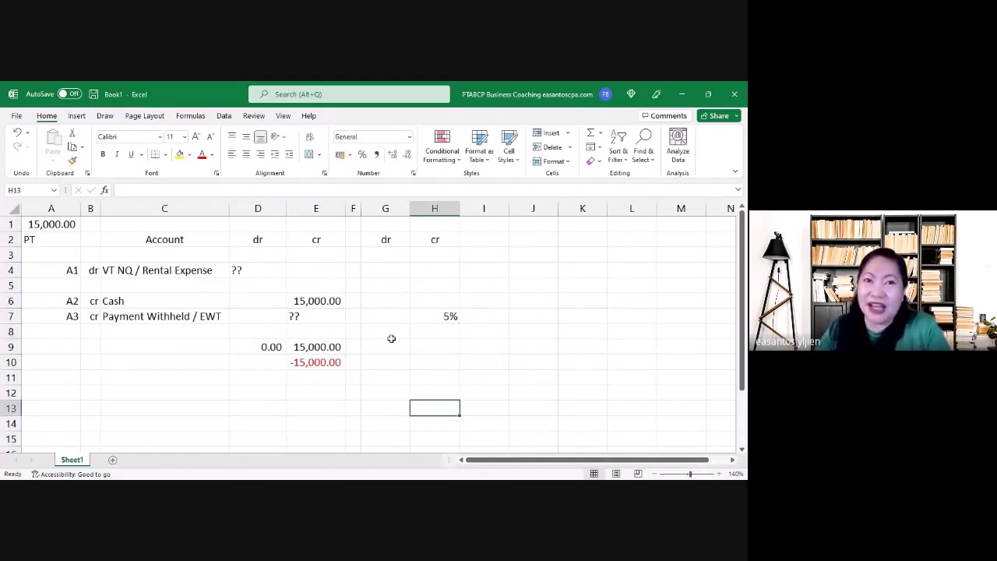
left_click(435, 347)
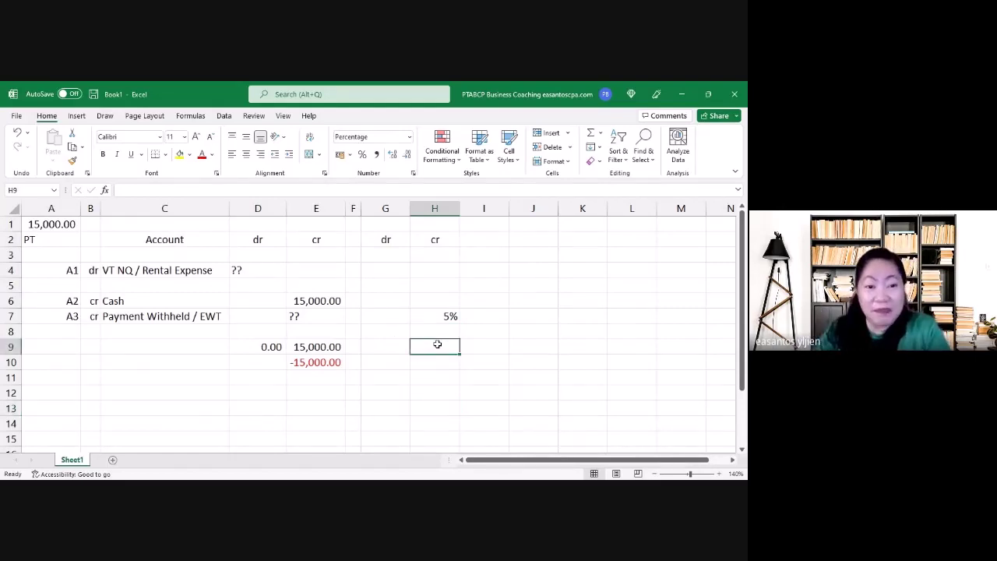
left_click(432, 315)
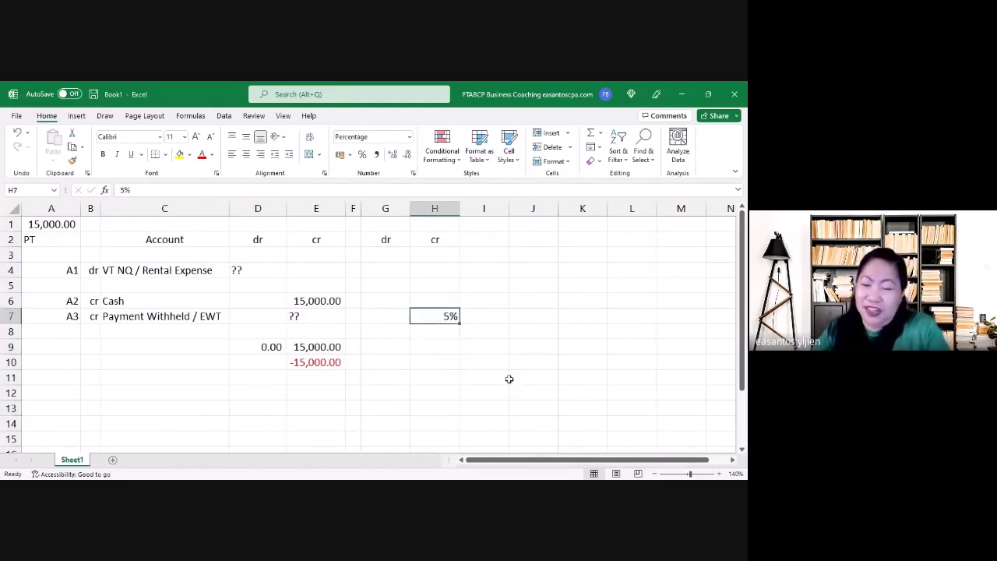
left_click(434, 397)
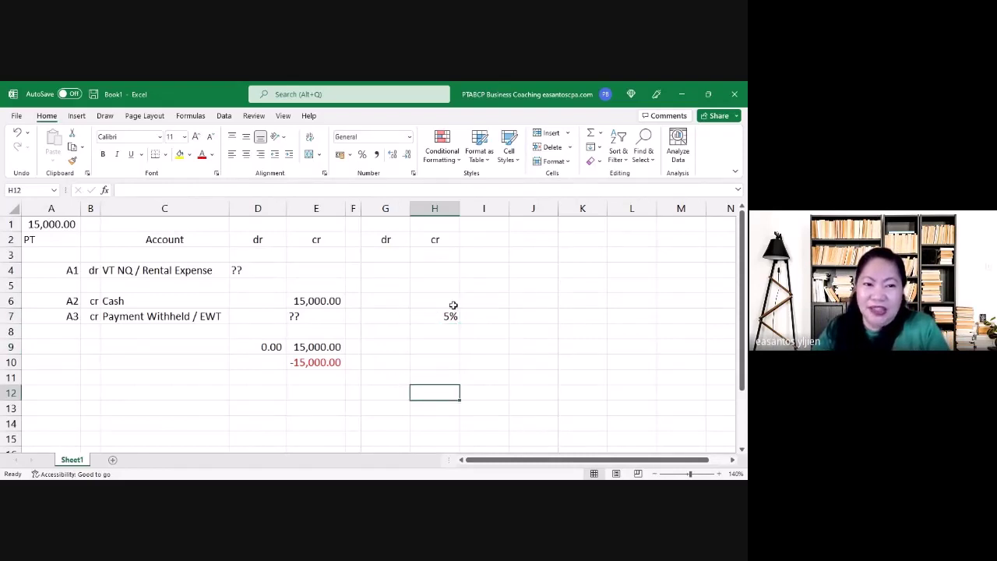
left_click(184, 317)
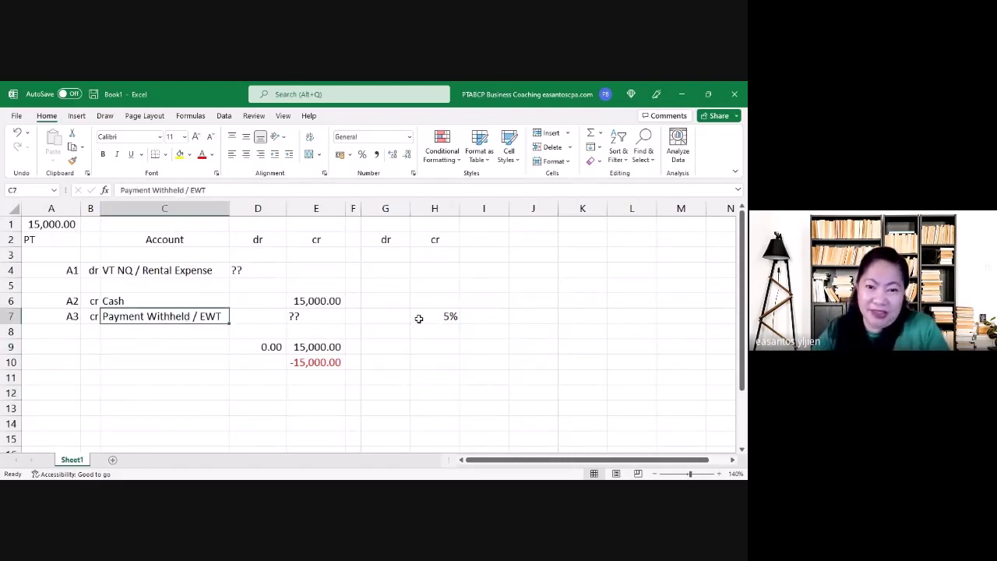
left_click(421, 316)
left_click(428, 300)
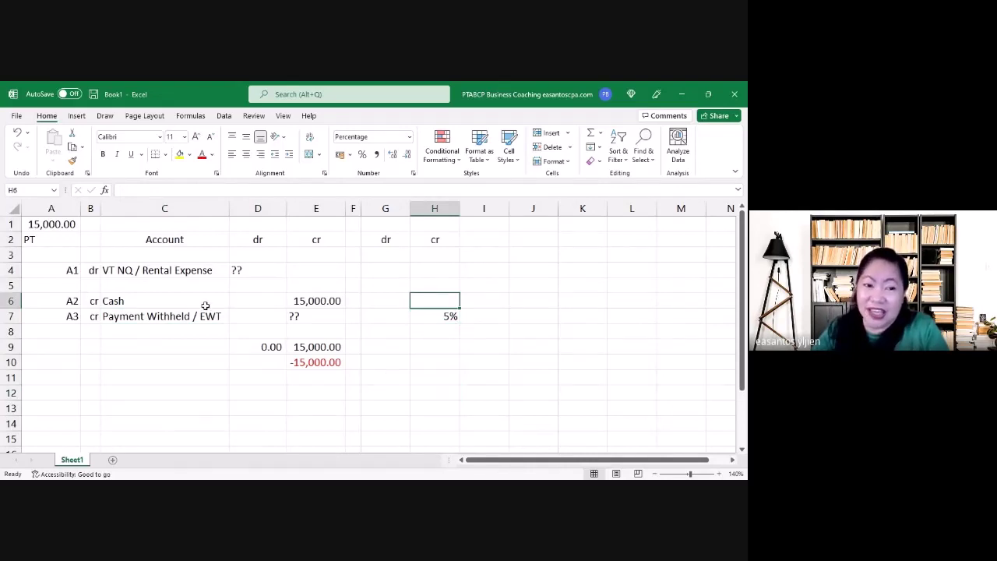
left_click(388, 411)
left_click_drag(296, 301, 294, 315)
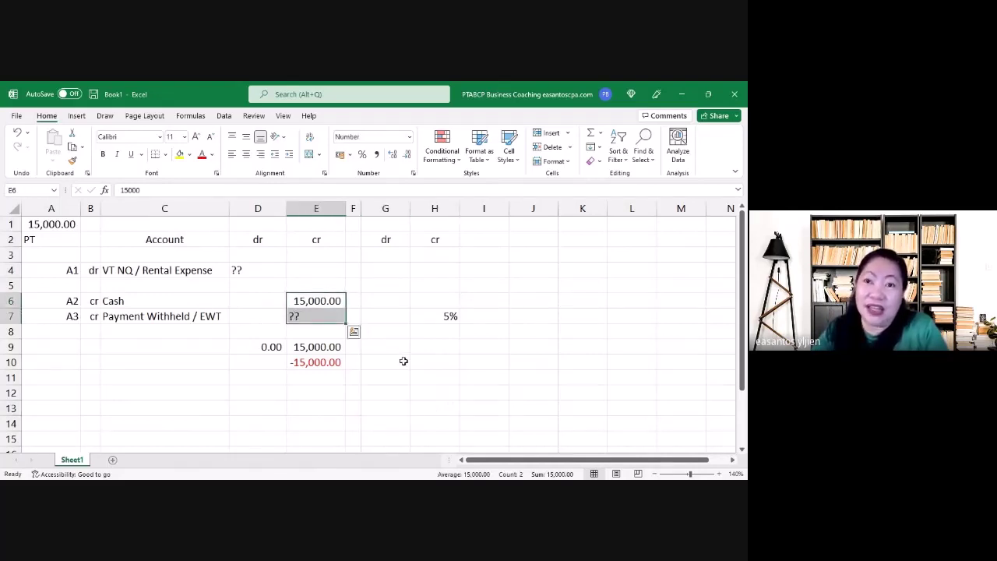
left_click(302, 317)
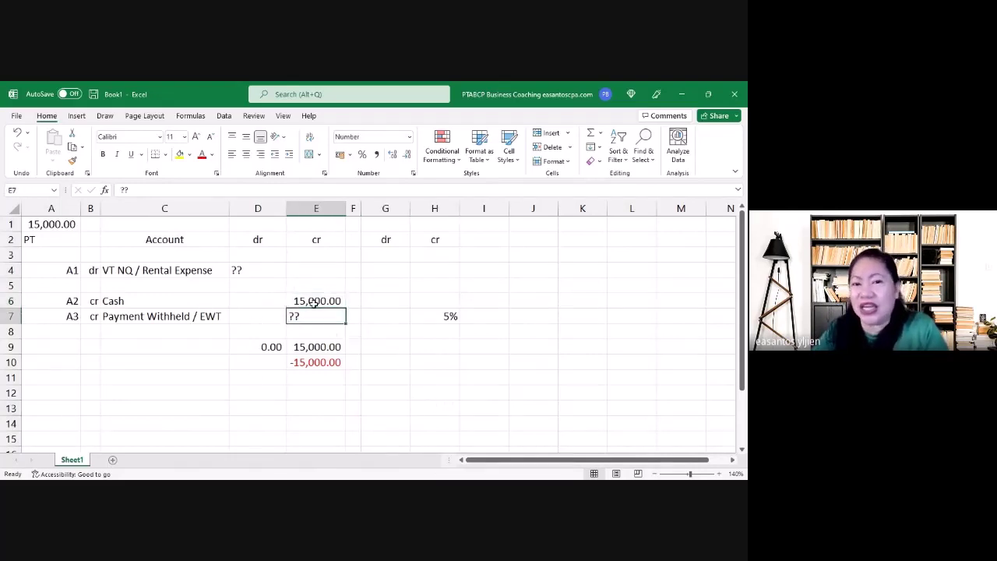
left_click(443, 358)
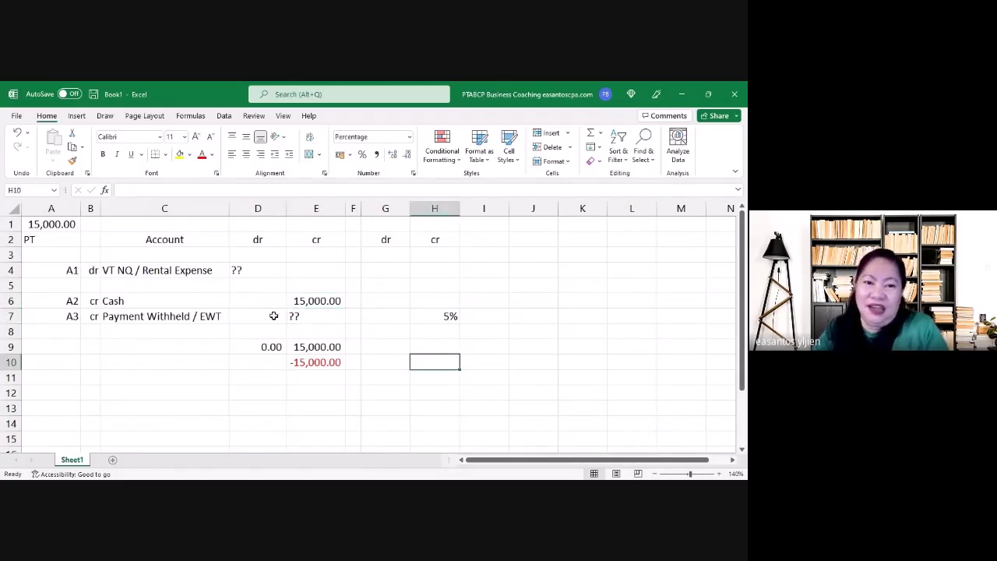
left_click(329, 301)
left_click(430, 353)
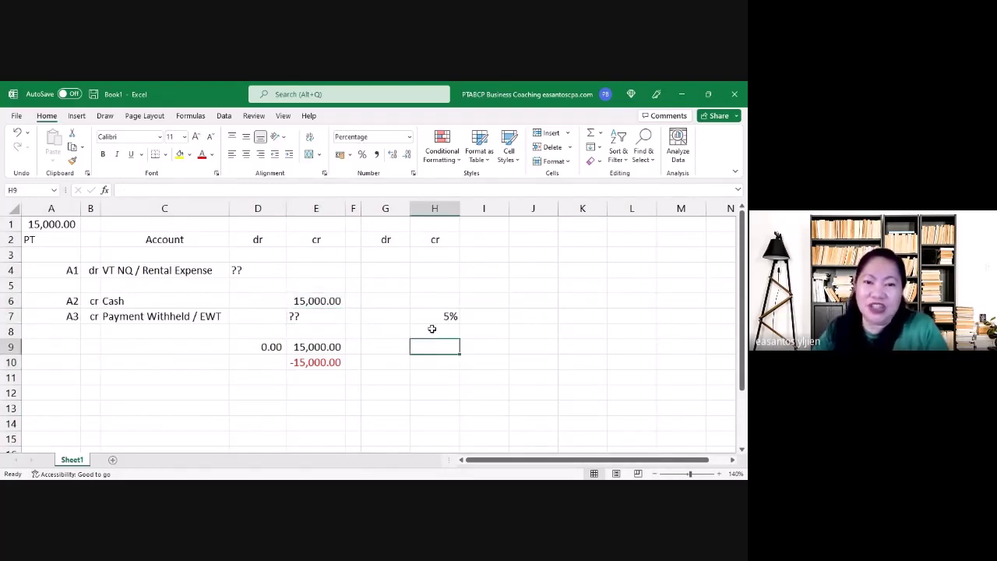
- Enter 95% in H6 as the credit percentage for the Cash line
left_click(431, 305)
type("95")
key("Return")
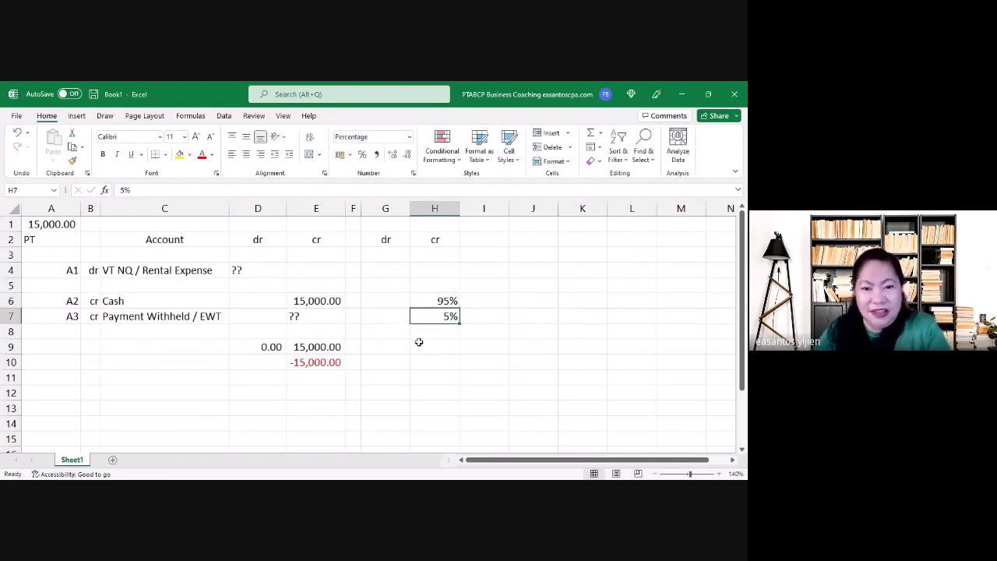
- Total the credit percentages in H9 with =SUM(H6:H7)
left_click(419, 343)
type("=sum(")
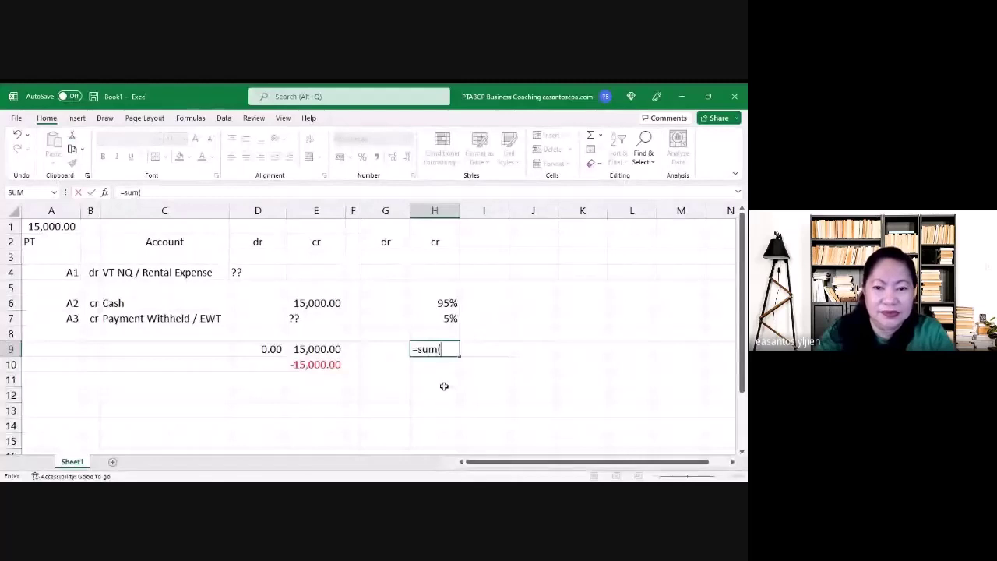
key("Up")
key("Up")
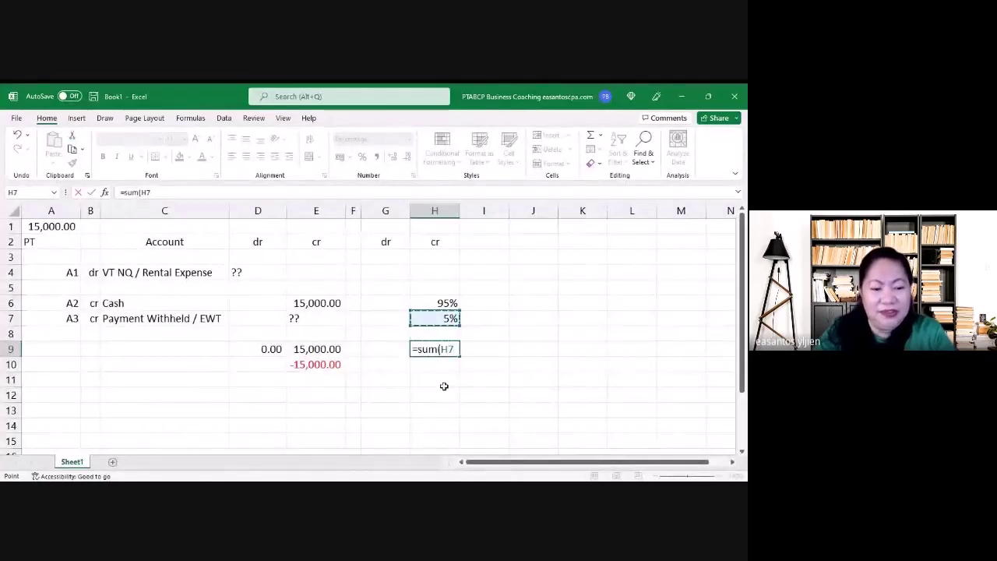
key("shift+Up")
key("shift+Up")
key("shift+Up")
key("shift+Down")
key("shift+Down")
key("Return")
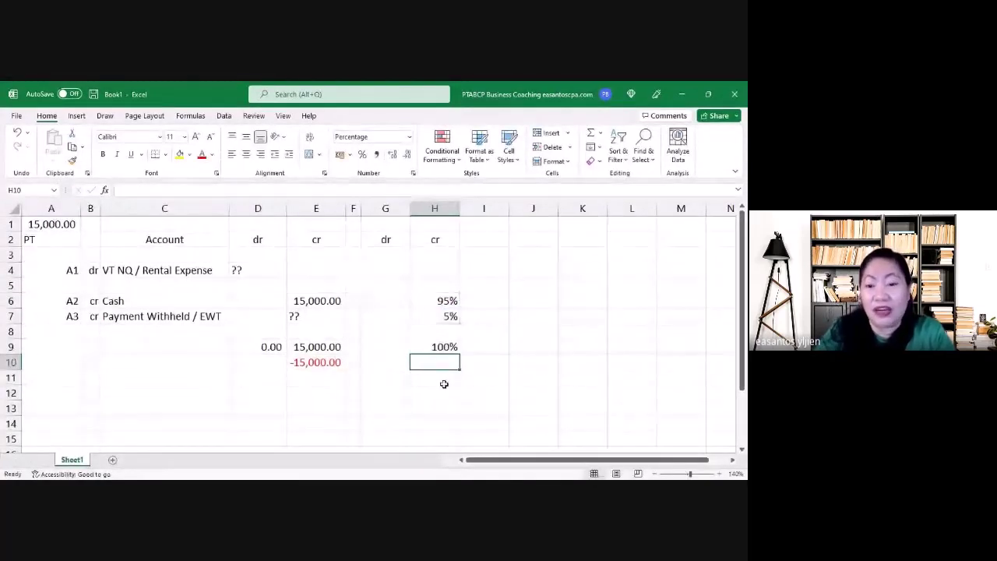
key("Up")
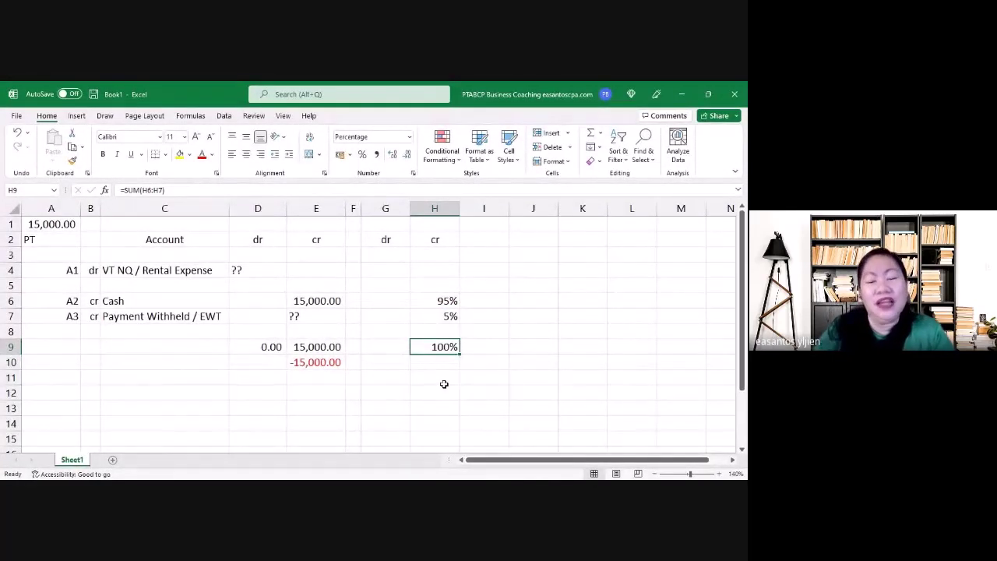
left_click(441, 396)
left_click_drag(447, 300, 452, 316)
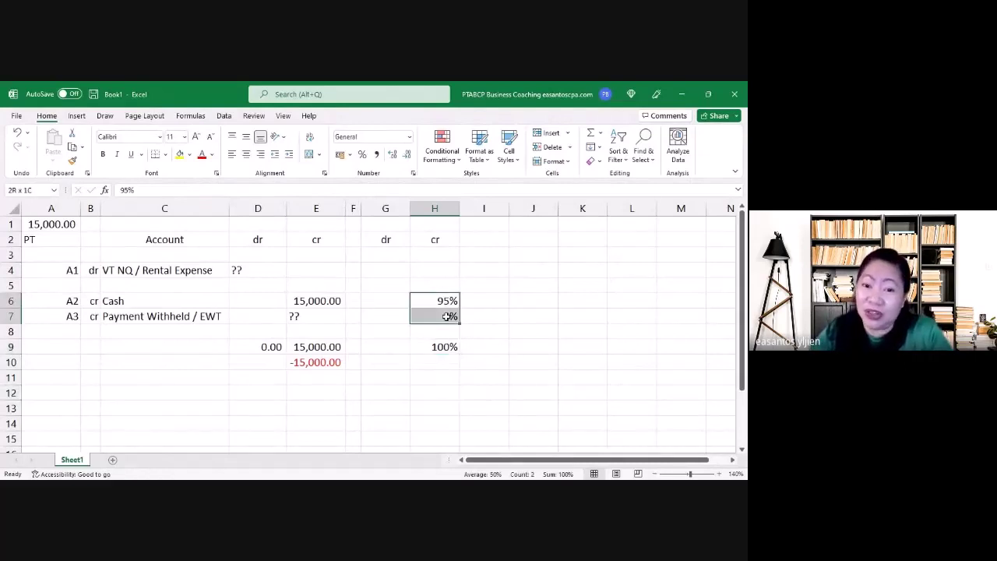
left_click(385, 344)
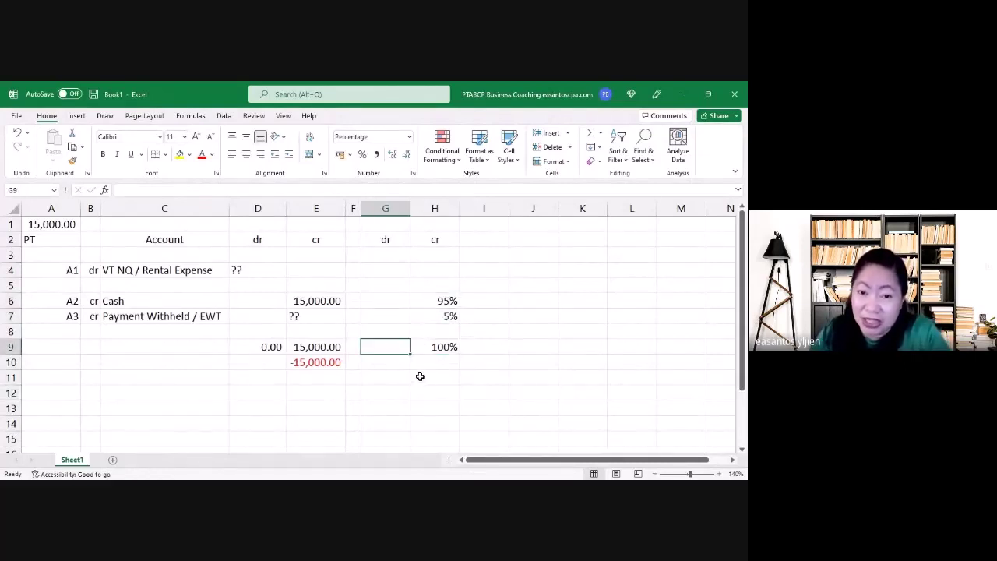
left_click(382, 272)
left_click_drag(445, 301, 437, 316)
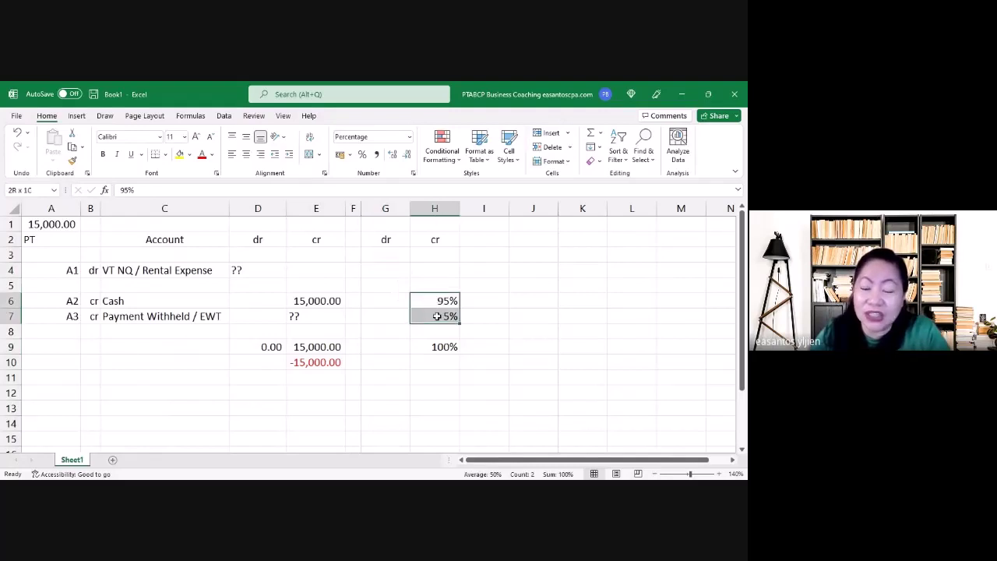
left_click(390, 269)
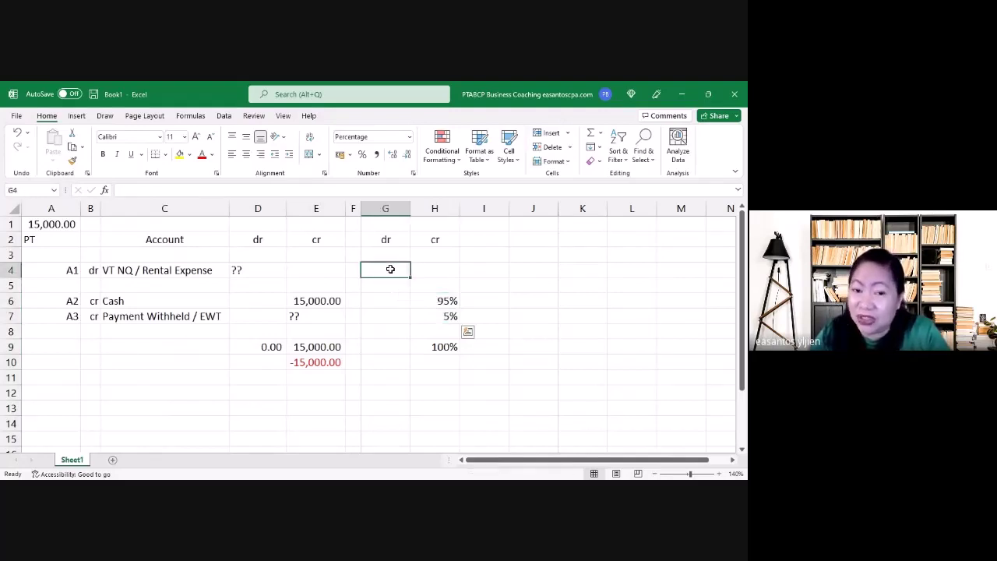
left_click(378, 377)
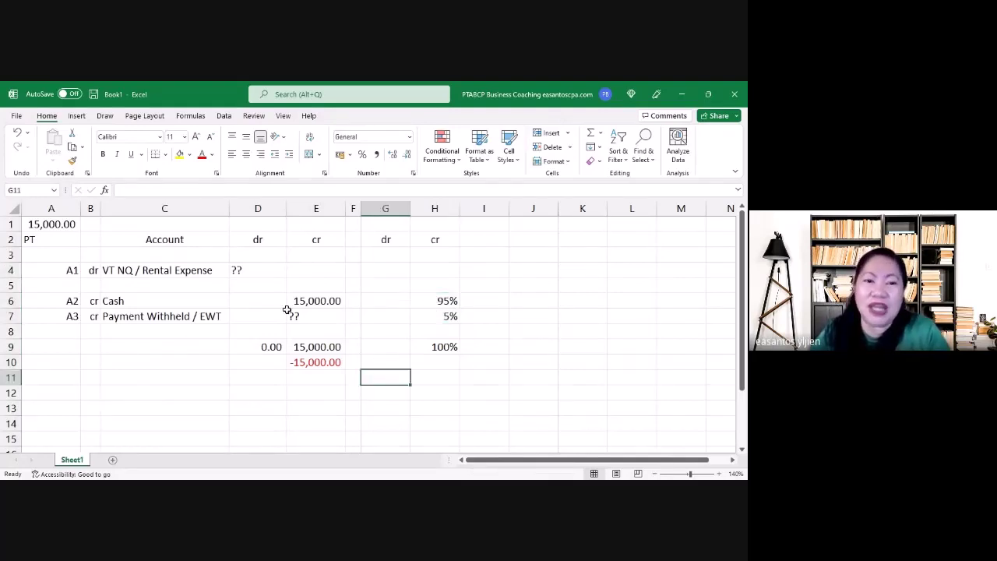
- Calculate the rental expense debit in D4 by dividing the cash amount by its percentage with =E6/H6
left_click(267, 275)
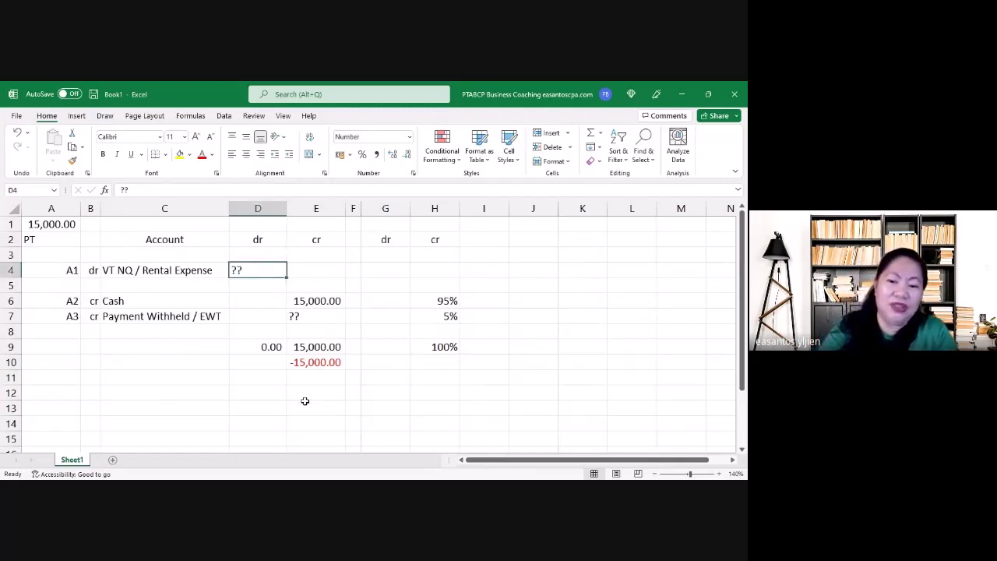
type("=")
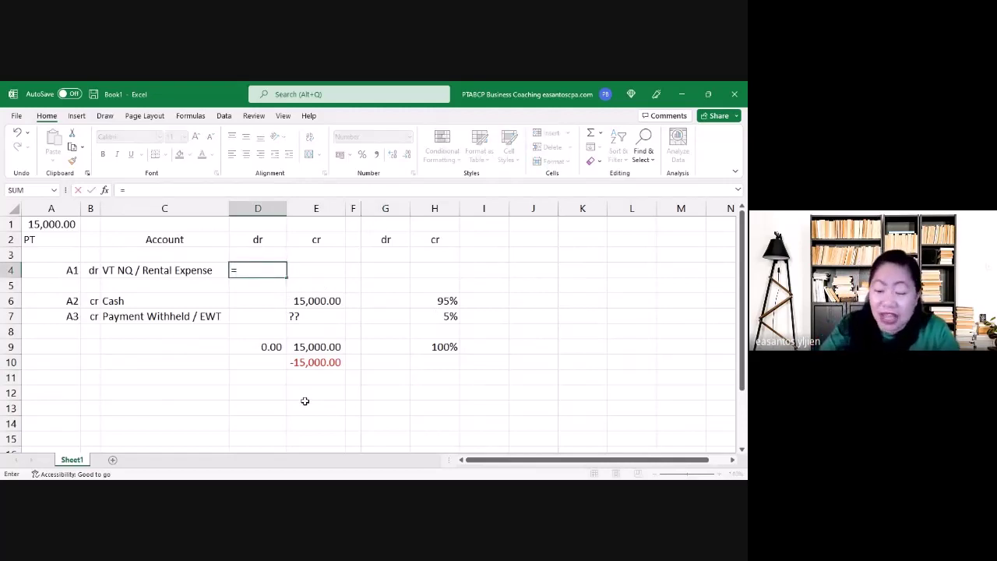
key("Down")
key("Down")
key("Right")
type("/")
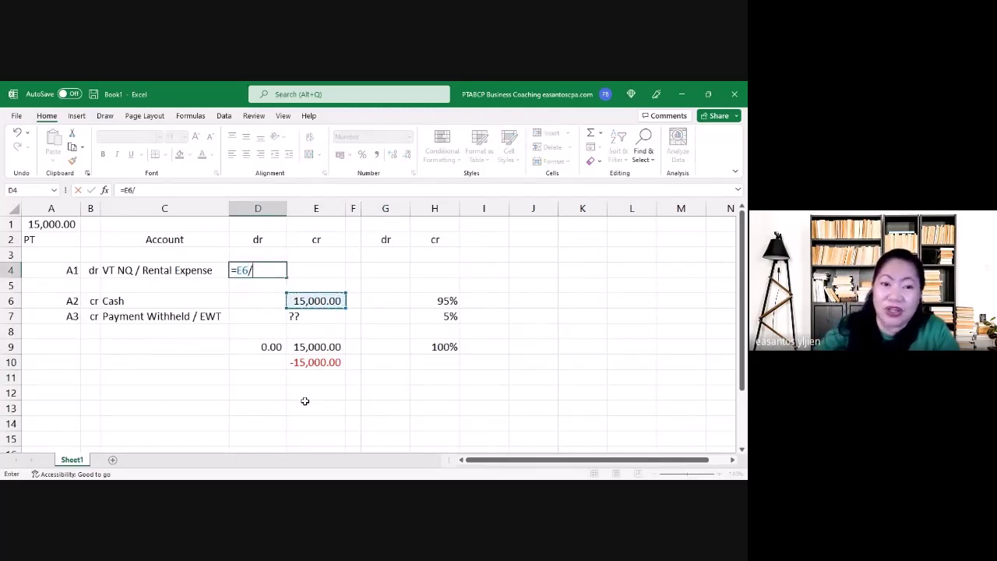
left_click(428, 305)
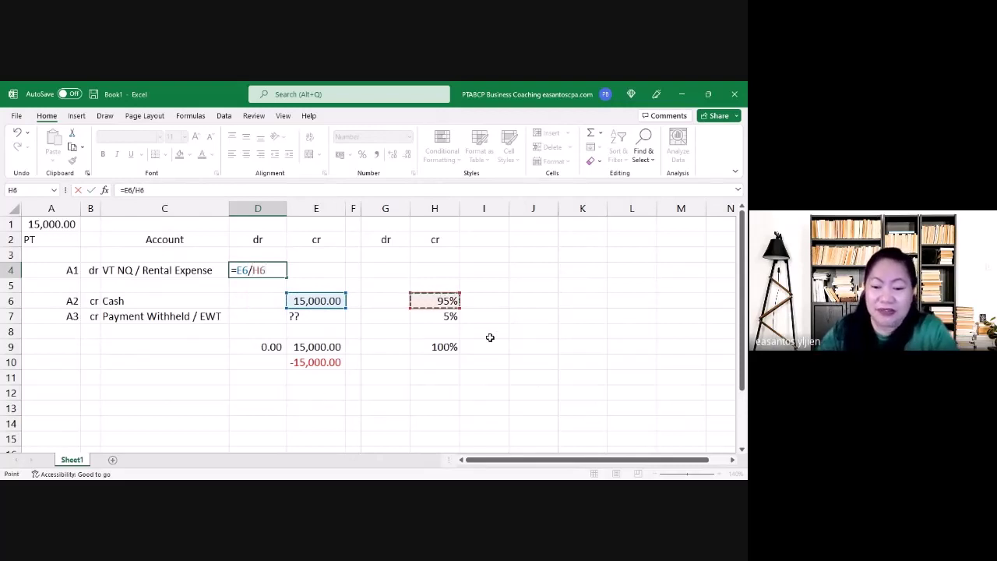
key("Return")
- Enter 100% in G4 as the debit percentage for the rental expense line
left_click(391, 269)
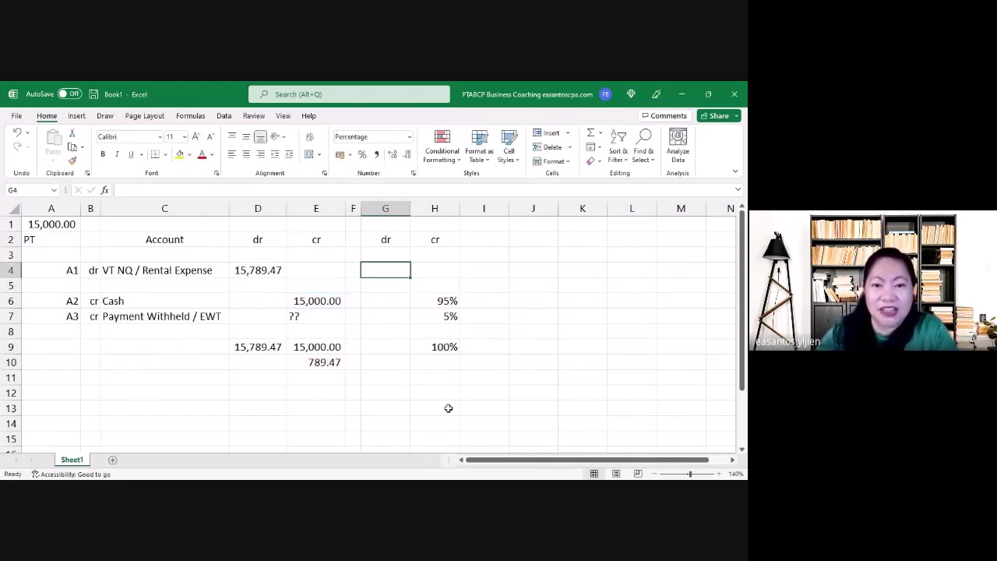
type("100")
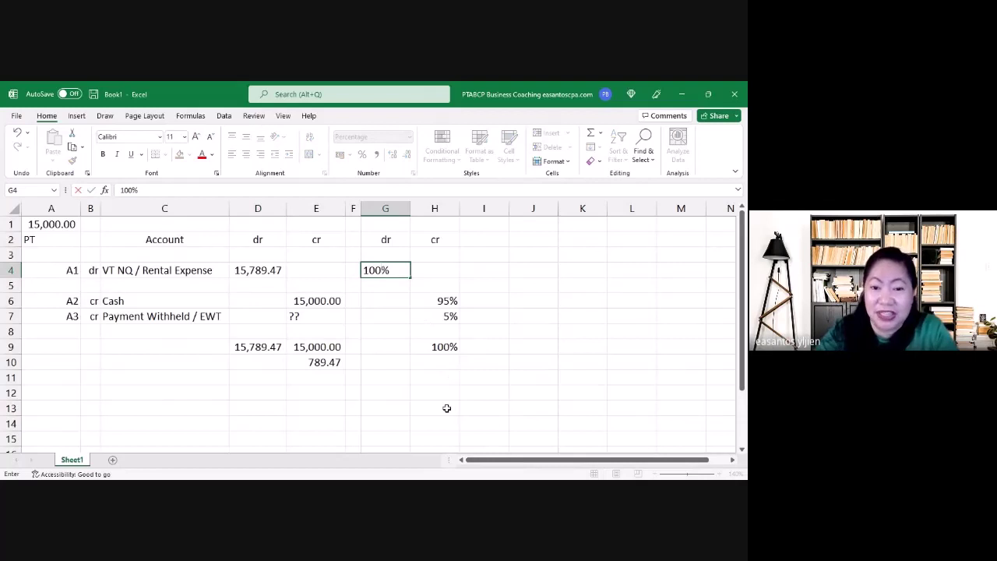
key("Return")
- Total the debit percentage in G9 with a SUM of G4
left_click(391, 347)
type("=")
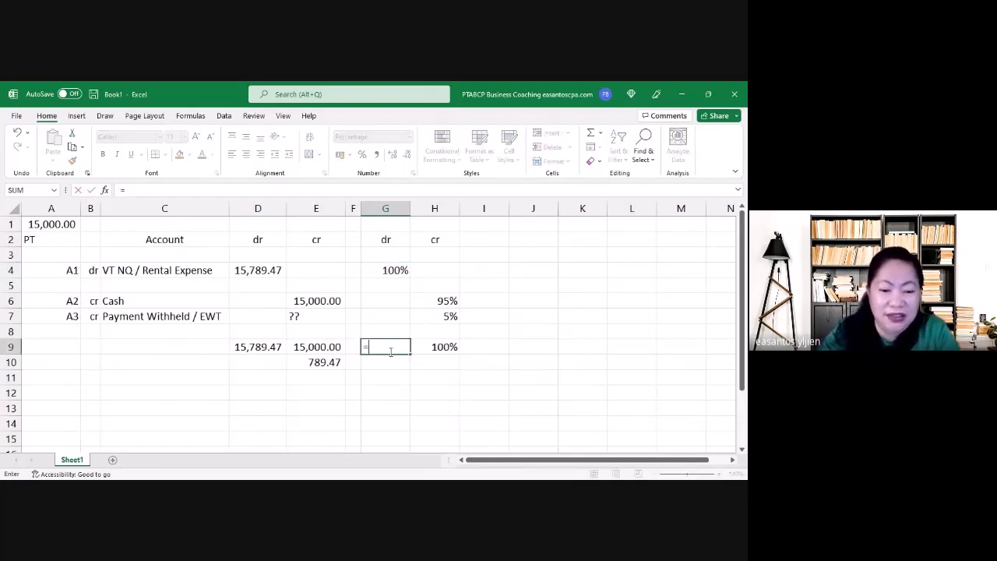
type("sum(")
key("Up")
key("Up")
key("Up")
key("Up")
key("Up")
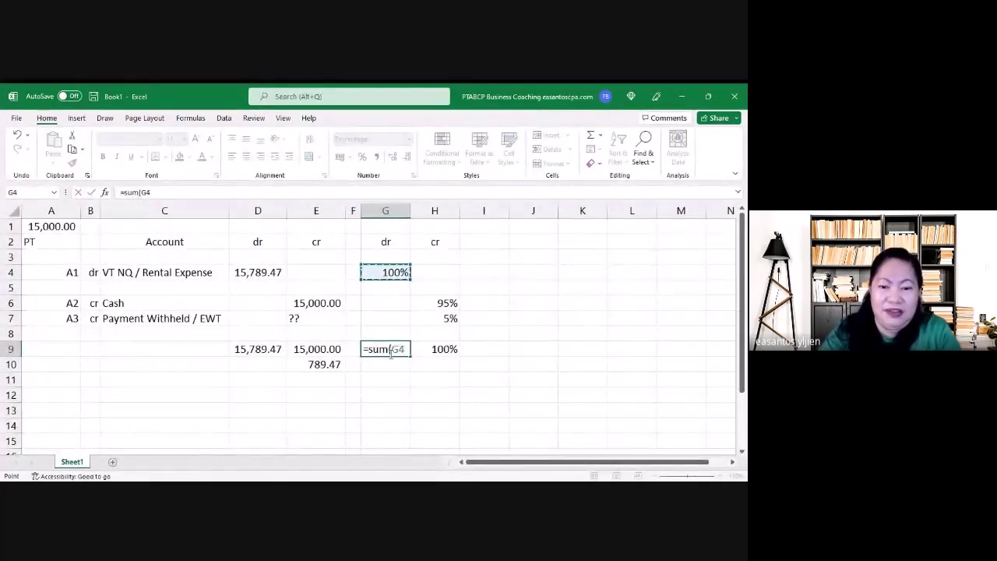
key("Return")
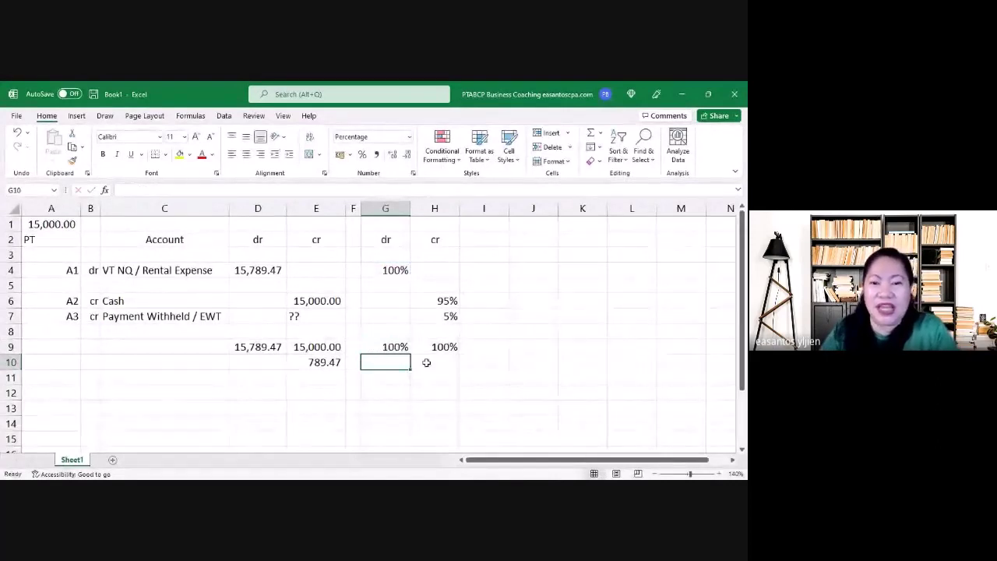
- Add a balance check for the percentage totals in H10 with =G9-H9
left_click(424, 366)
type("=G9-")
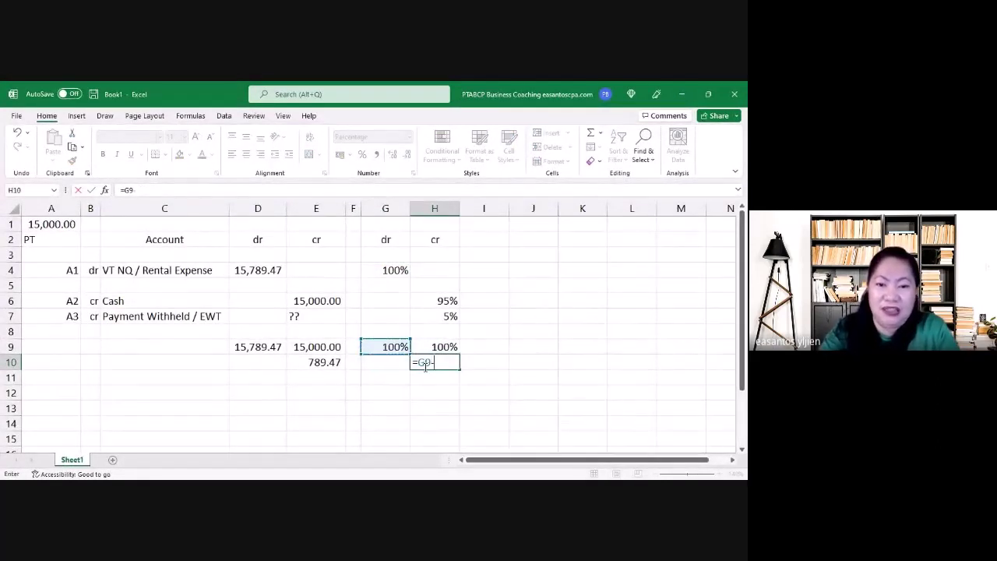
key("Up")
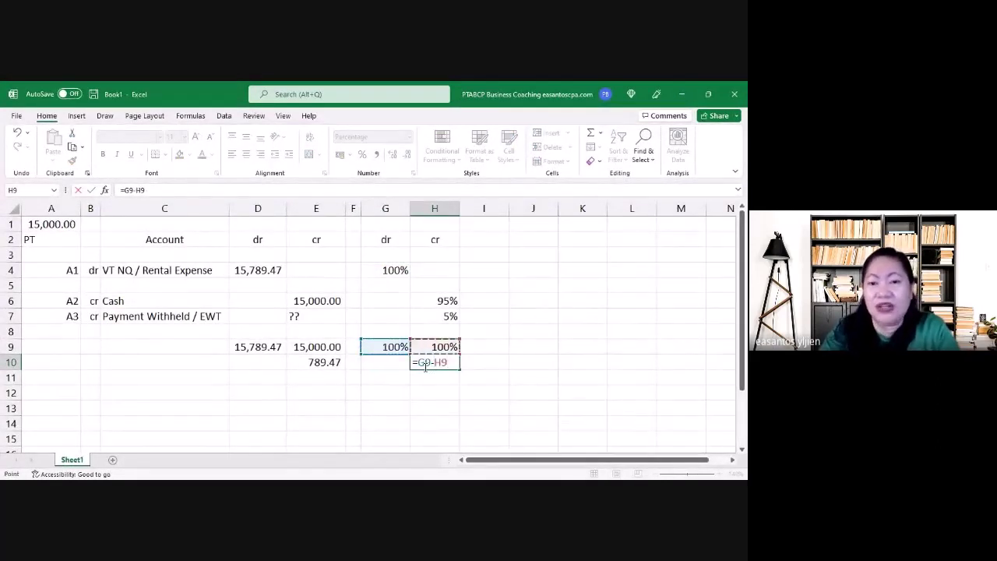
key("Return")
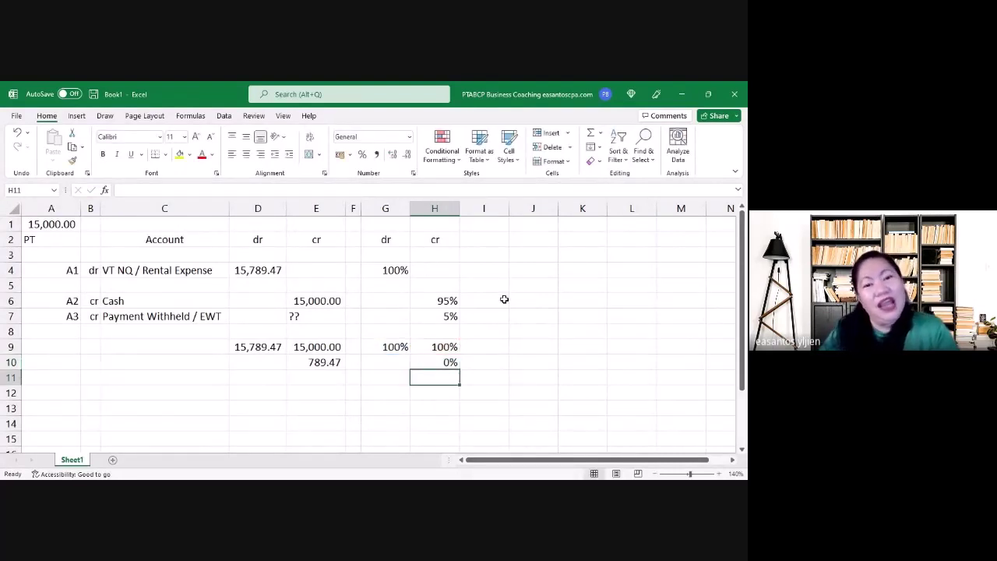
- Examine the debit-credit difference in E10 against the withholding percentage in H7 and the rental expense in D4
left_click(304, 363)
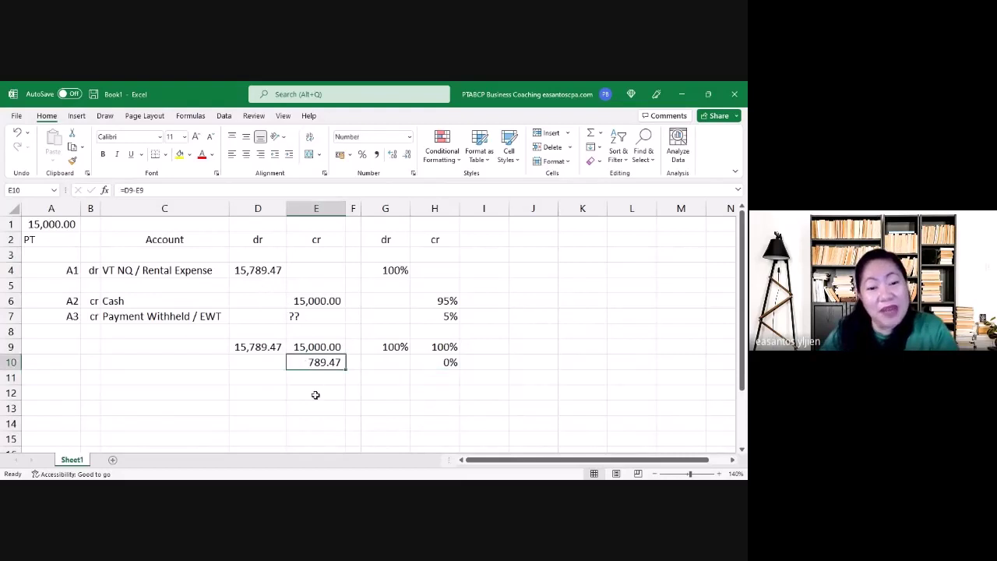
left_click(314, 393)
left_click(328, 409)
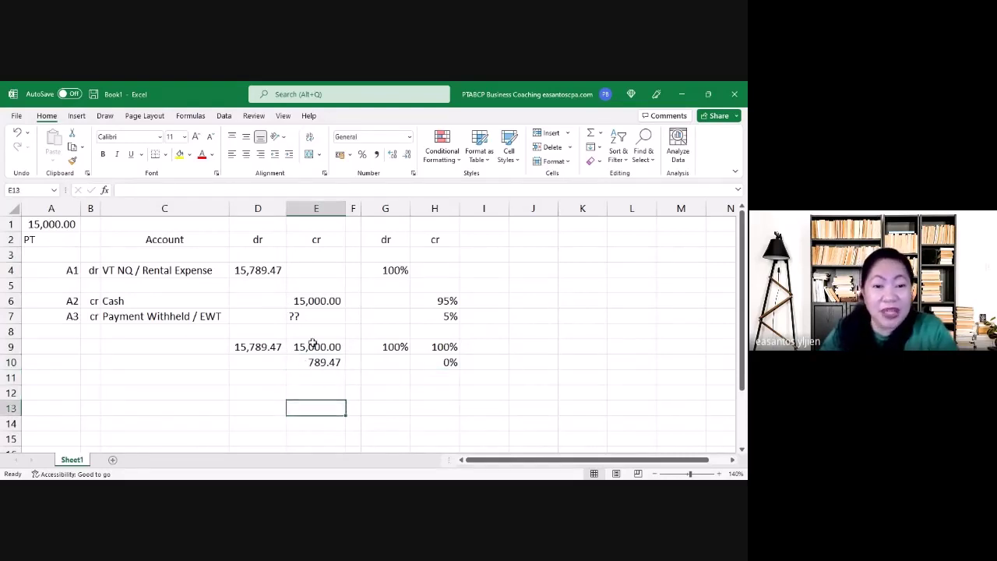
left_click(312, 318)
left_click(317, 362)
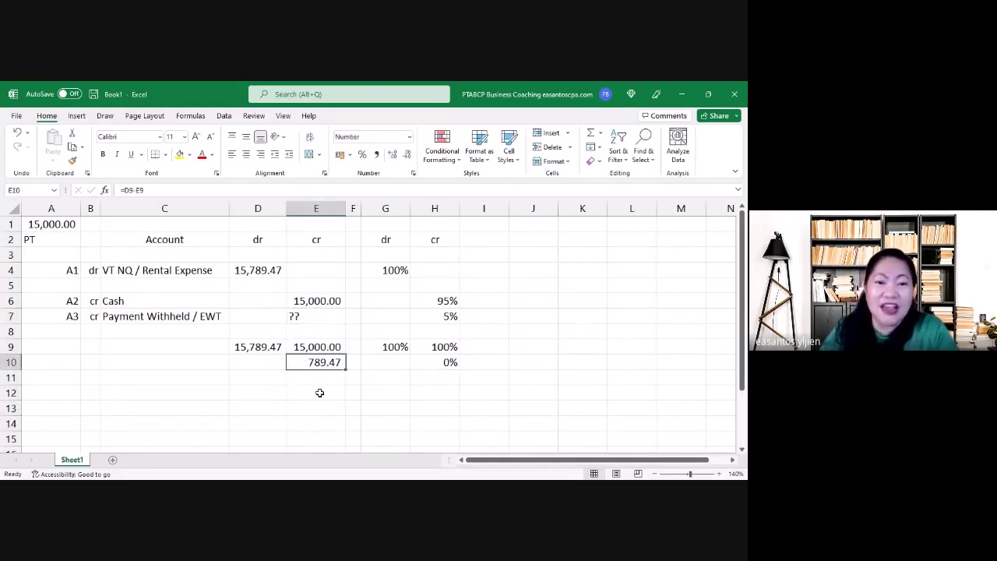
left_click(440, 318)
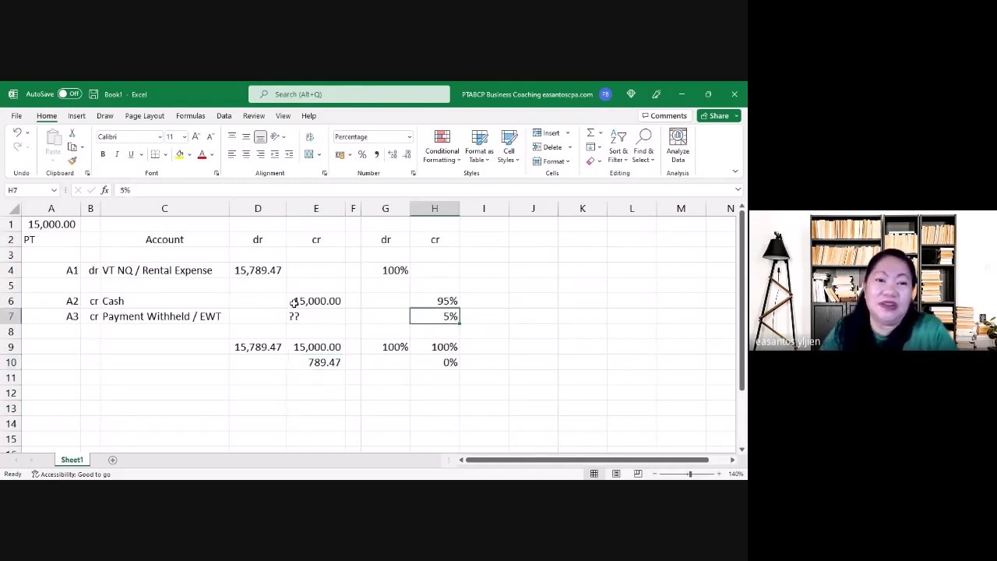
left_click(241, 271)
left_click(427, 320)
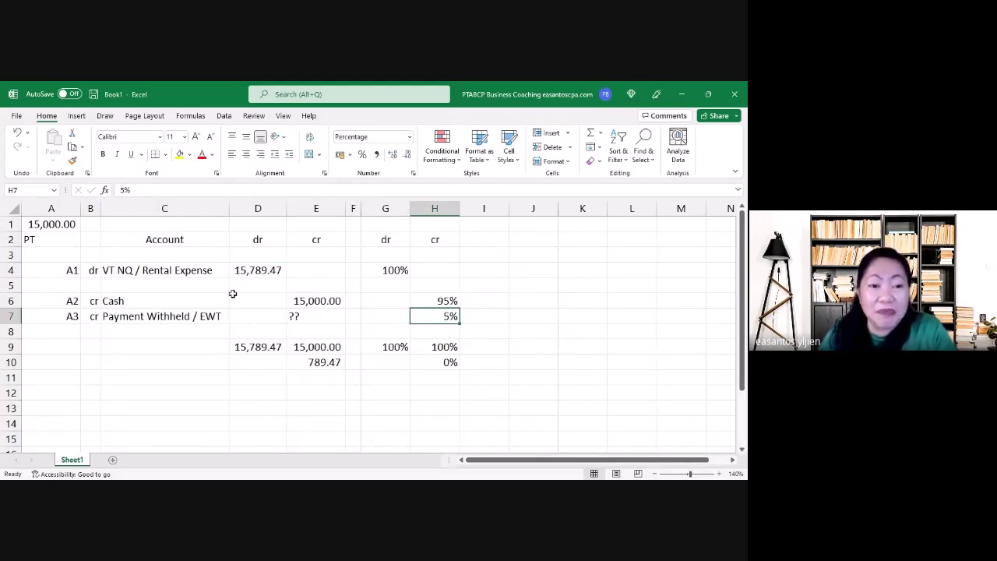
left_click(253, 271)
- Calculate the Payment Withheld / EWT credit in E7 with =D4*H7 and check the difference in E10
left_click(295, 317)
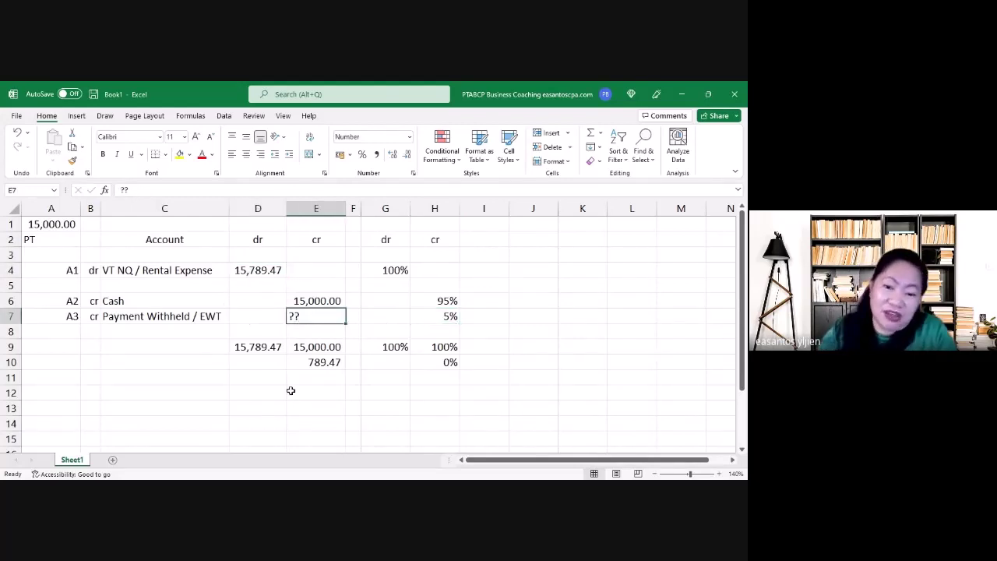
type("=")
key("Up")
key("Up")
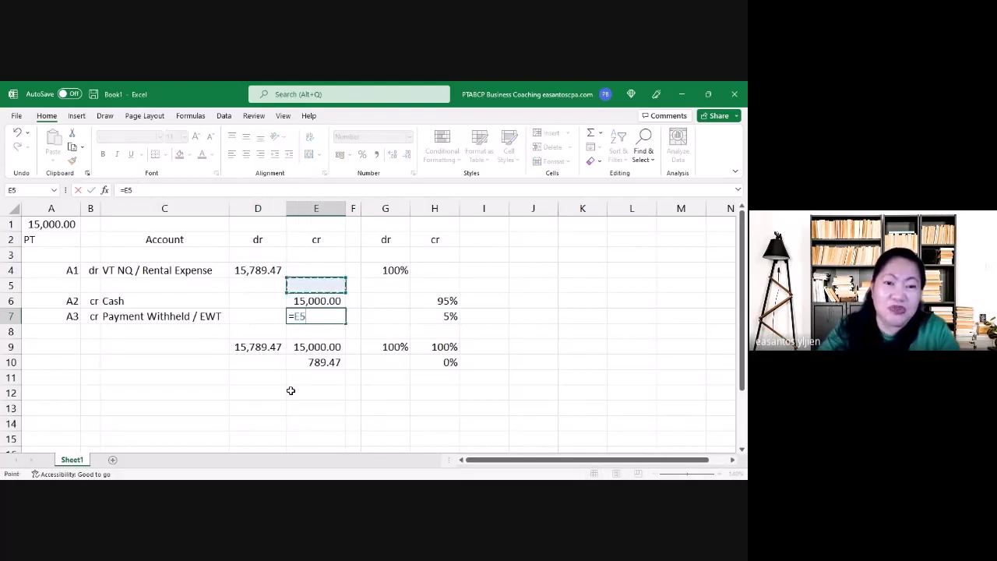
key("Up")
key("Left")
type("*")
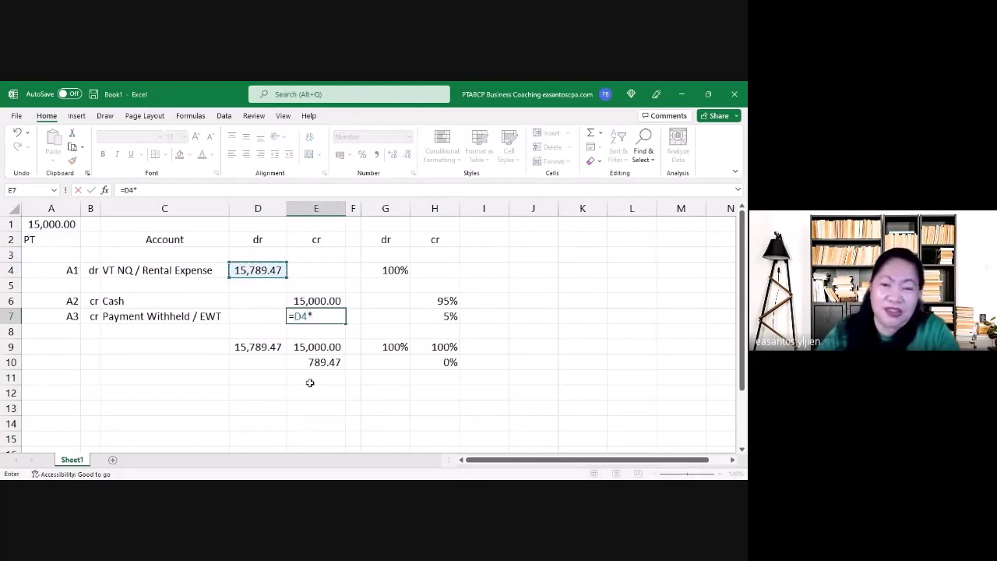
left_click(434, 316)
key("Return")
key("Down")
key("Down")
key("Down")
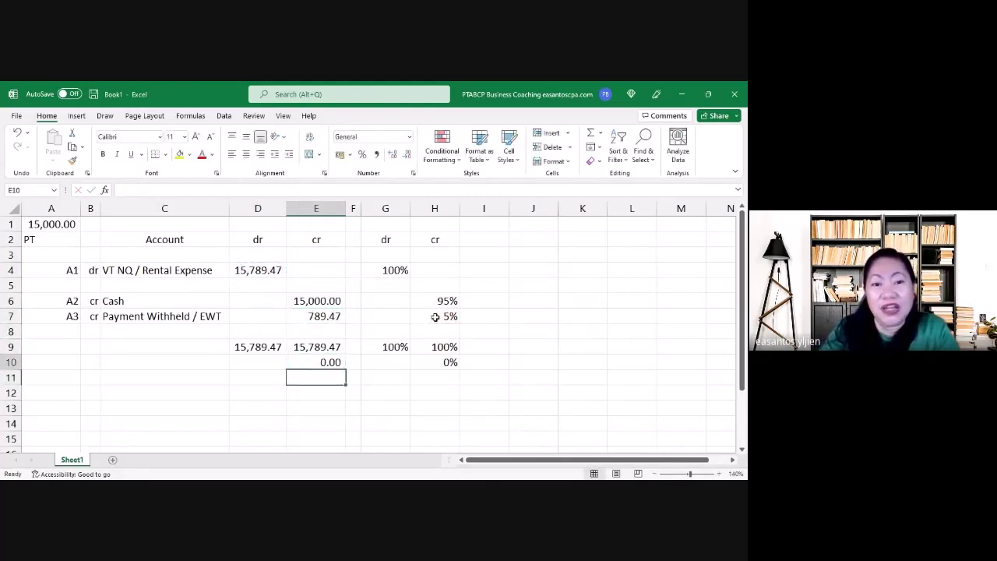
key("Up")
key("Left")
key("Right")
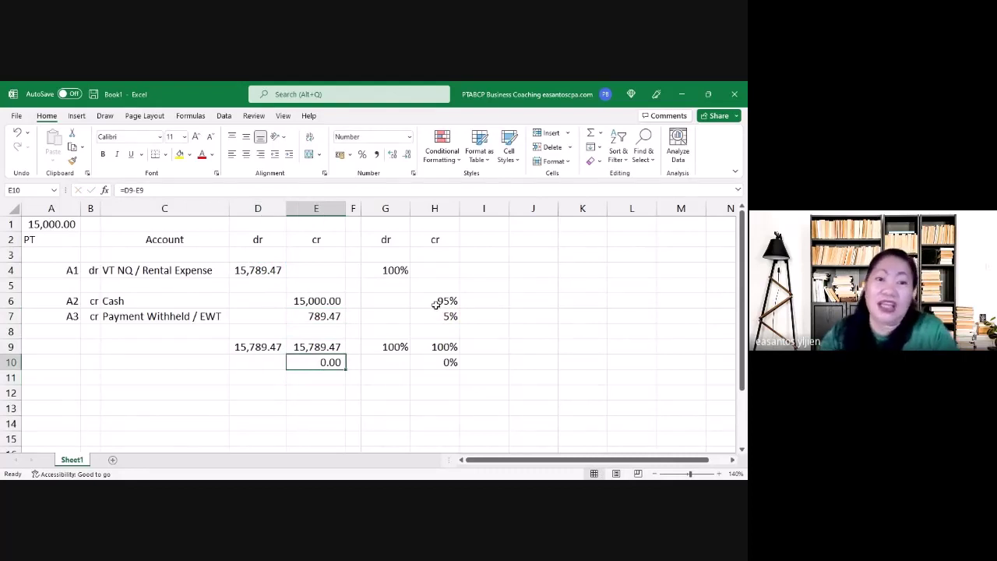
left_click(301, 408)
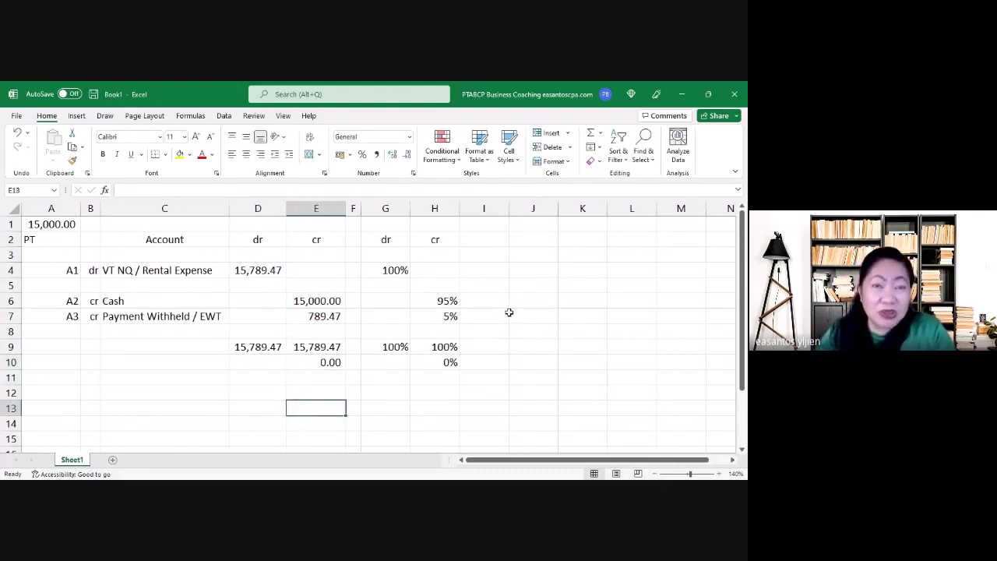
- Highlight the rental expense debit in D4 with a light orange fill
left_click(255, 270)
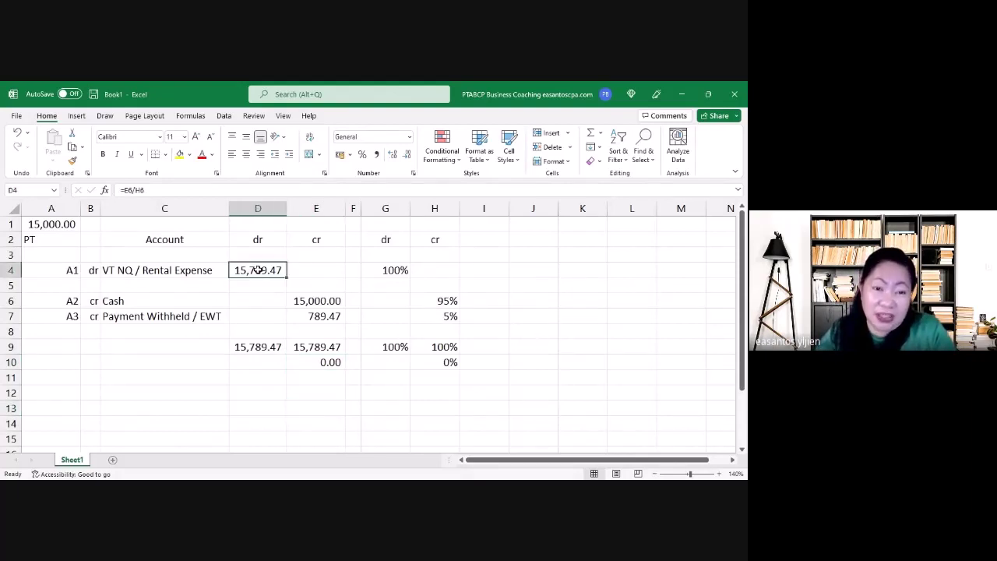
left_click(188, 154)
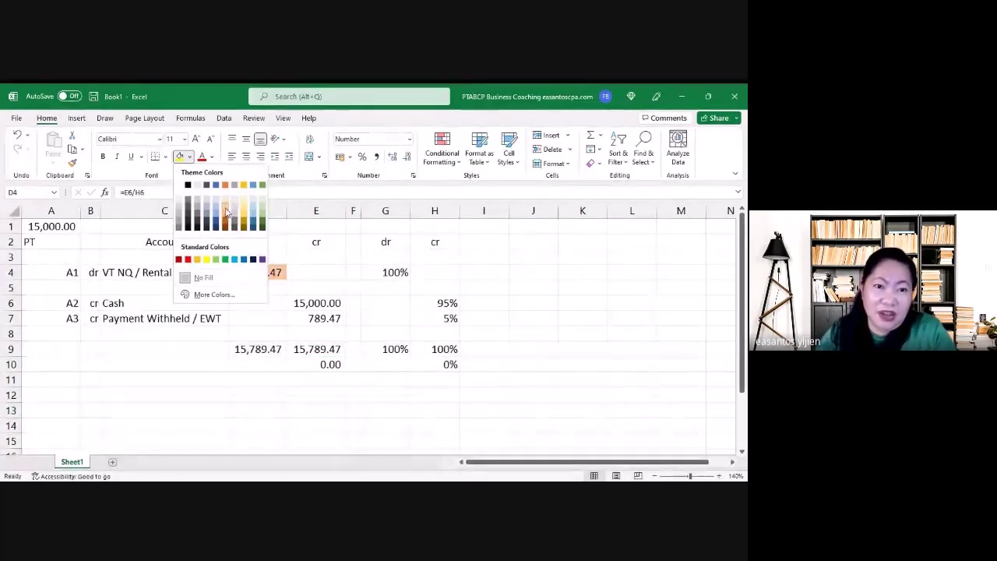
left_click(228, 215)
left_click(259, 395)
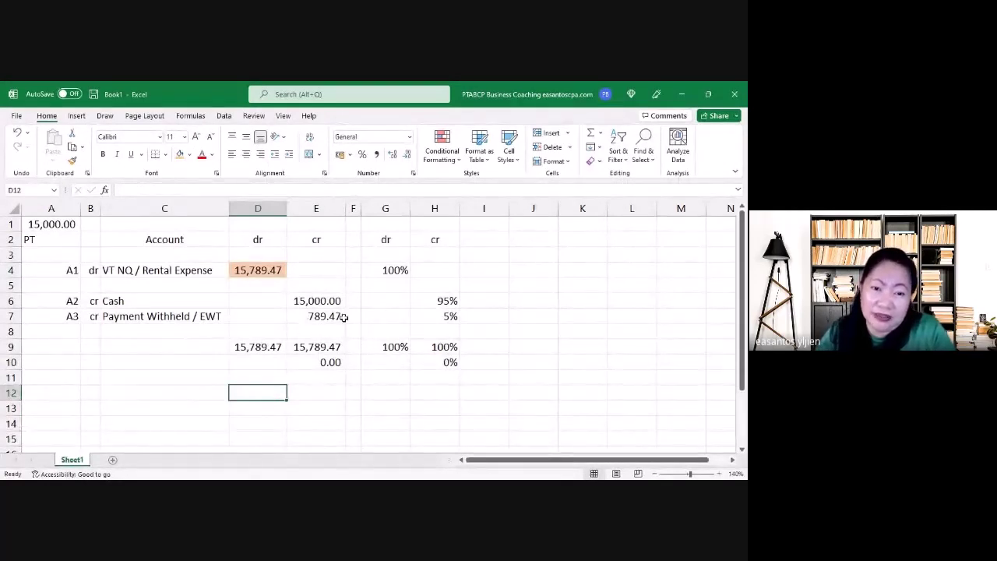
left_click(327, 379)
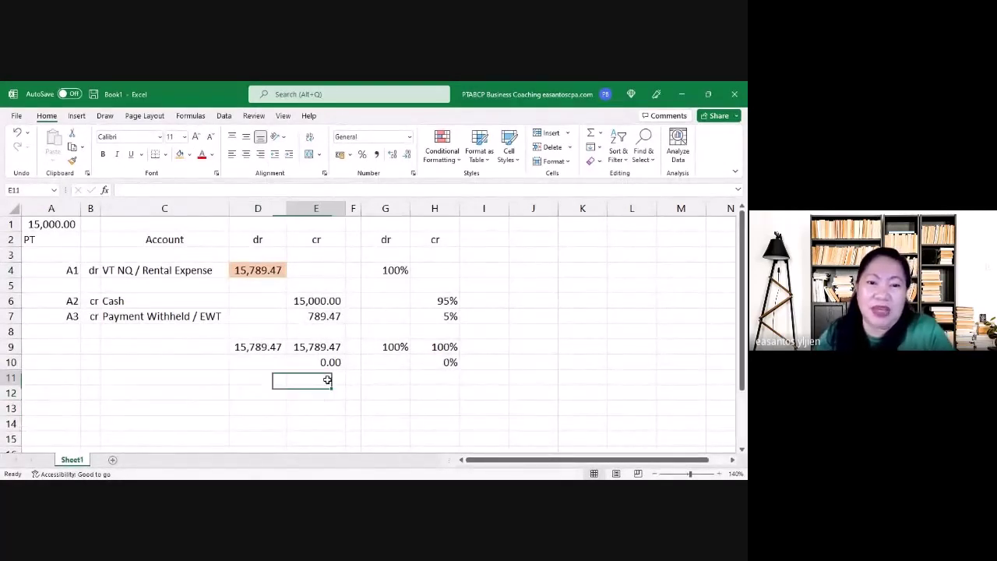
left_click(319, 303)
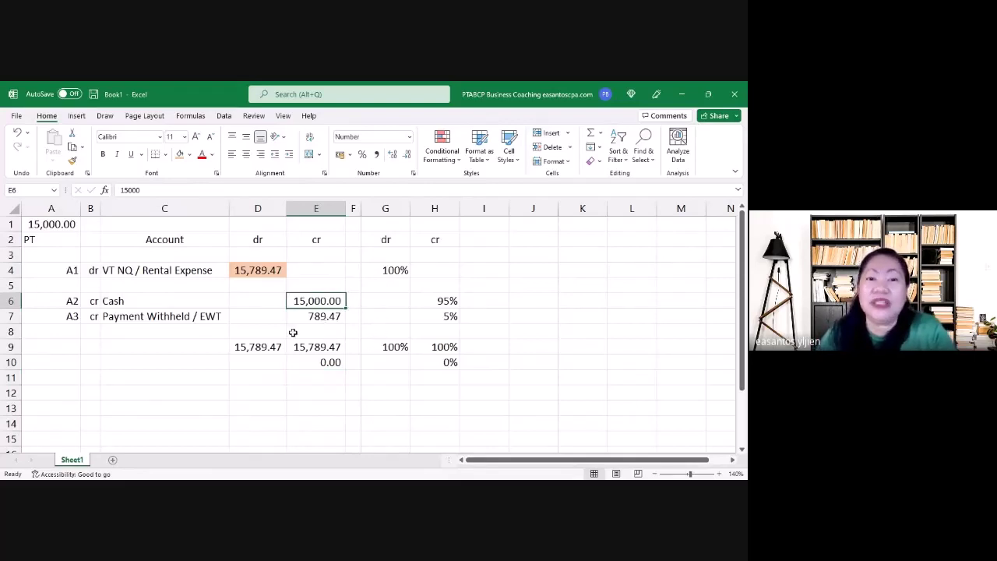
left_click(273, 273)
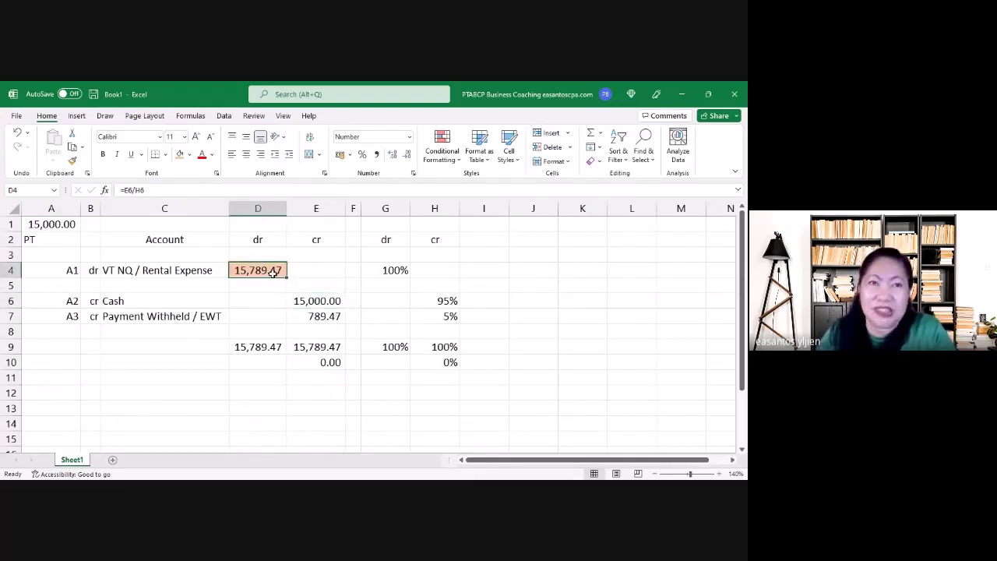
left_click(273, 390)
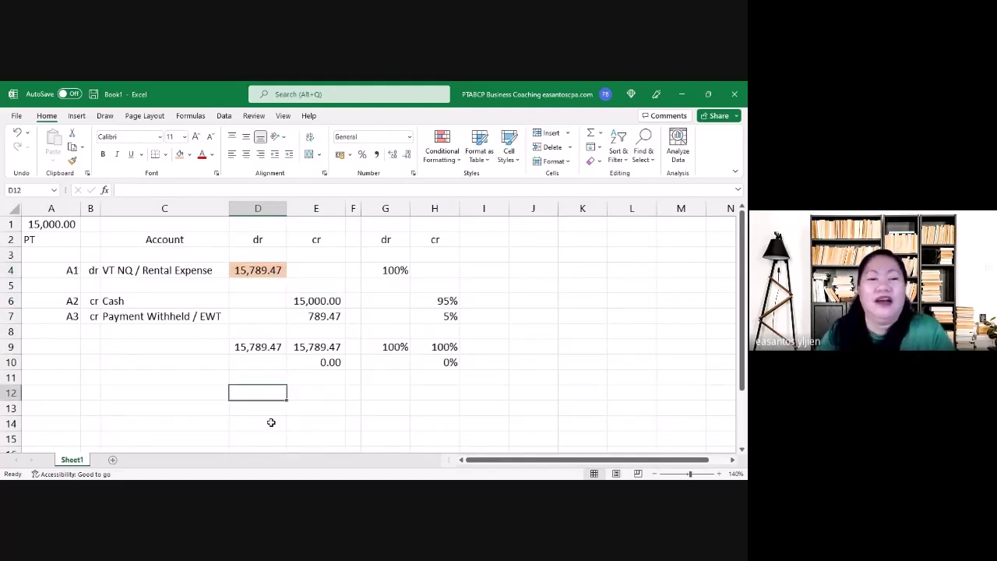
left_click(316, 462)
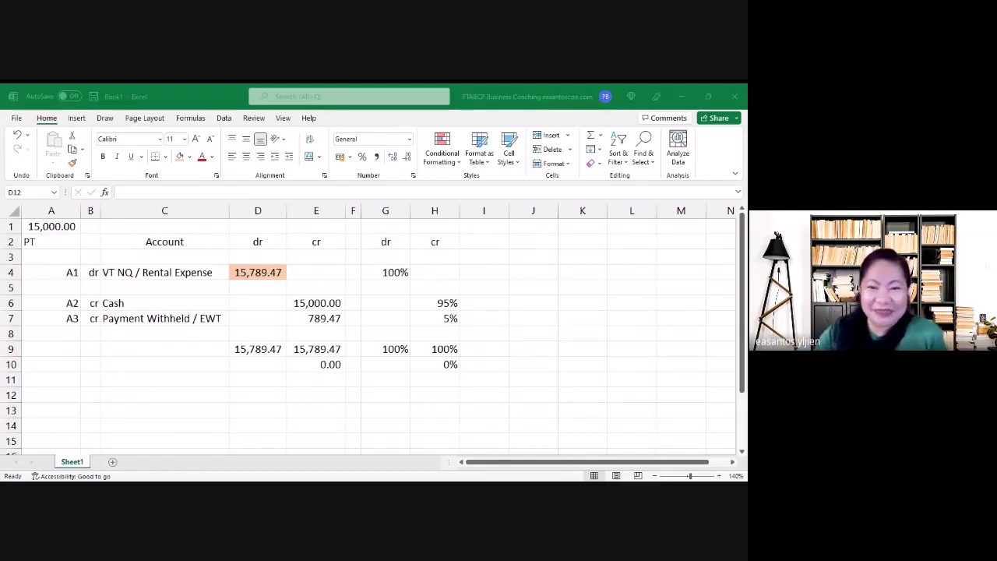
key("alt+Tab")
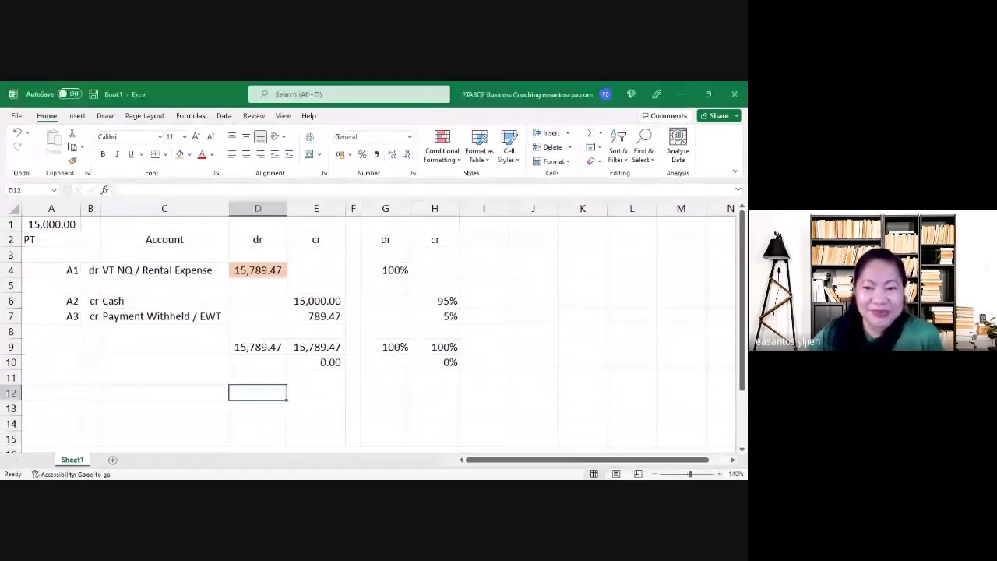
left_click(435, 441)
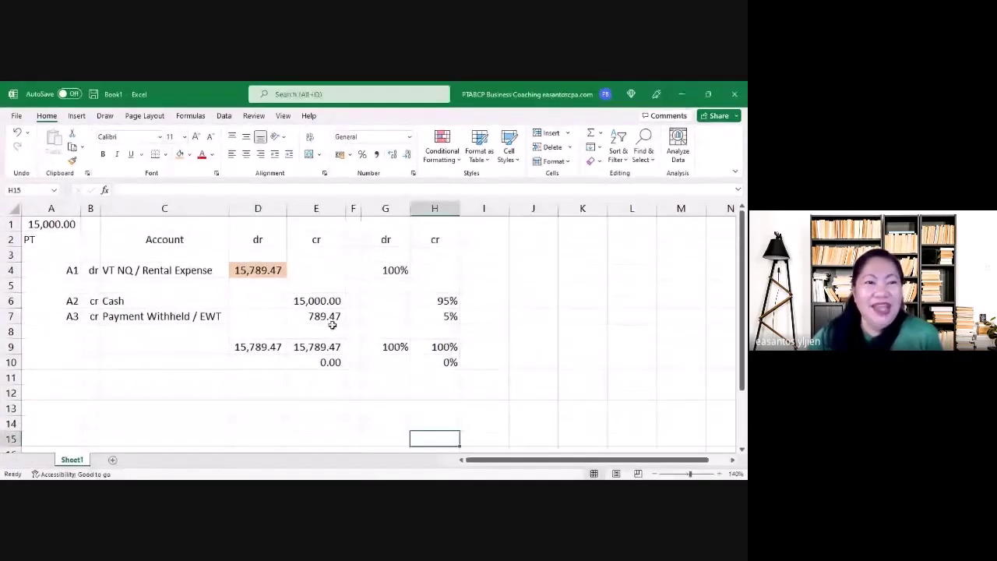
- Enter the heading VT in I2, beside the percentage columns
left_click(489, 241)
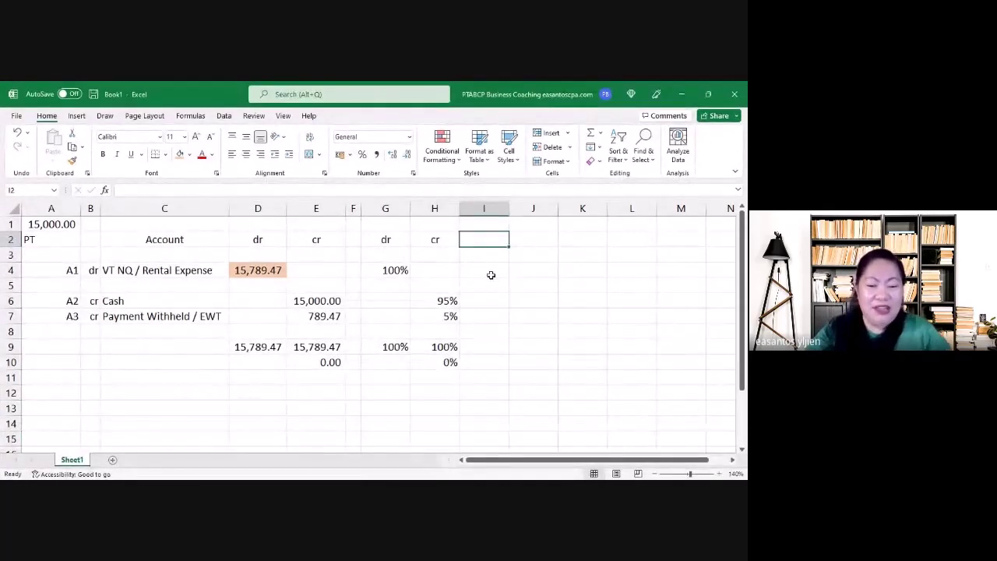
type("VT")
key("Return")
key("Up")
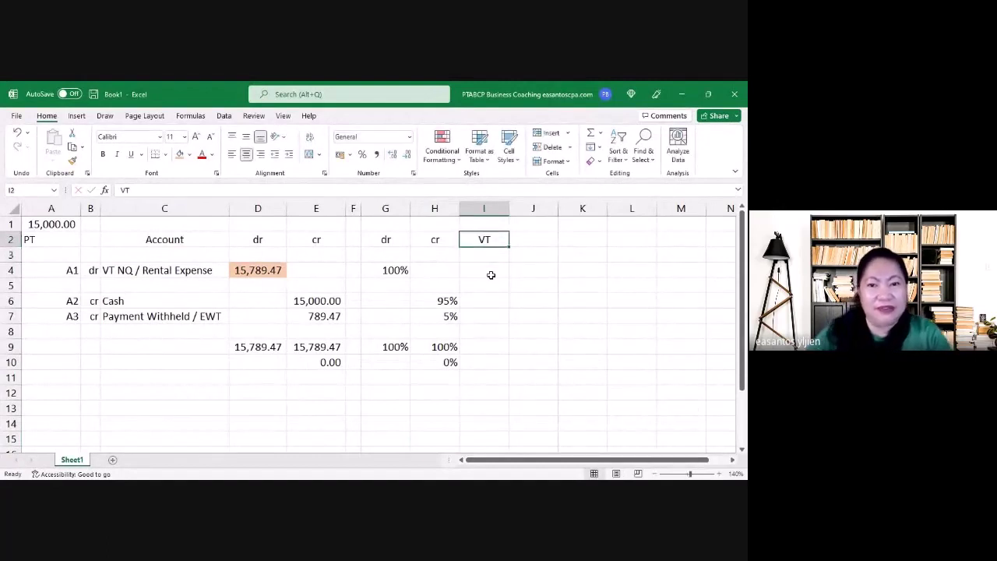
- Insert a blank column before the VT column and narrow it to a thin spacer
right_click(493, 209)
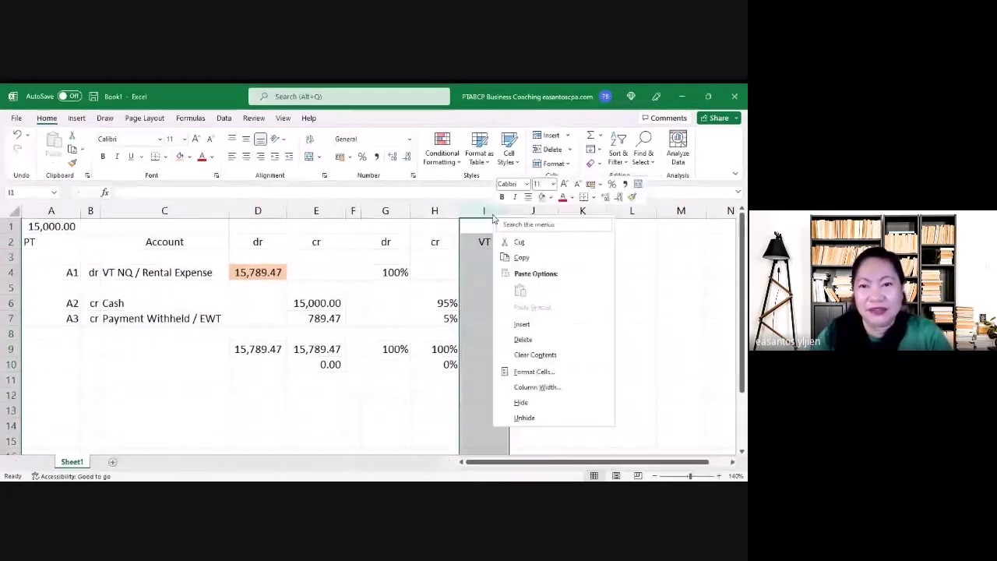
left_click(537, 325)
left_click(532, 361)
left_click_drag(510, 208, 467, 208)
left_click(541, 315)
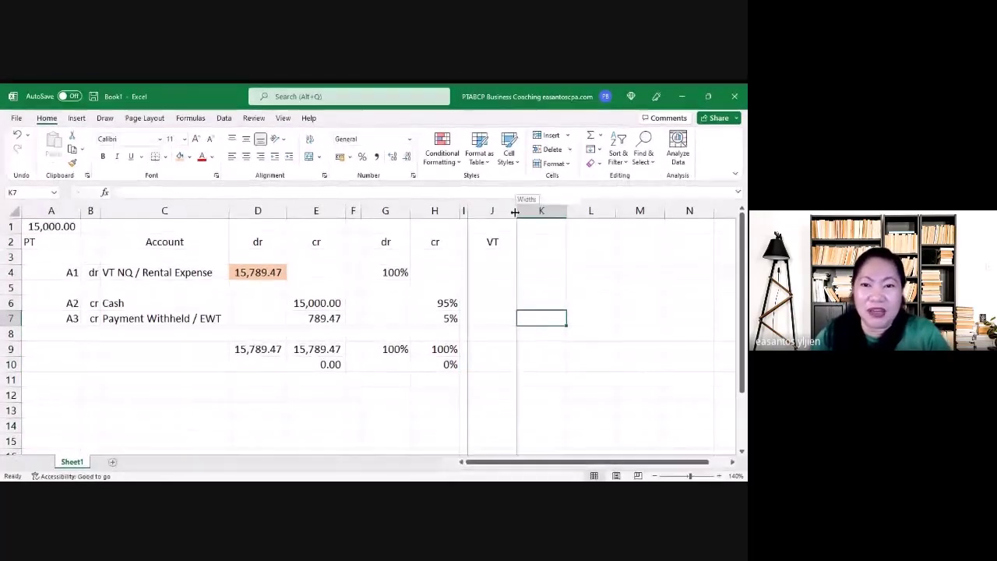
- Under the VT heading, enter dr in J4 and J5 and cr in J7 and J8
left_click(499, 269)
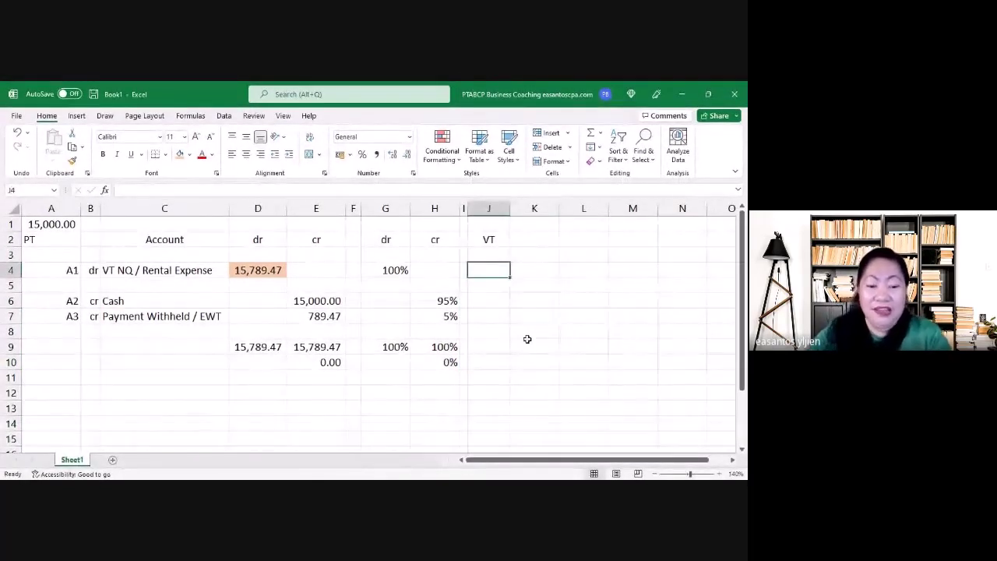
type("dr")
key("Return")
type("dr")
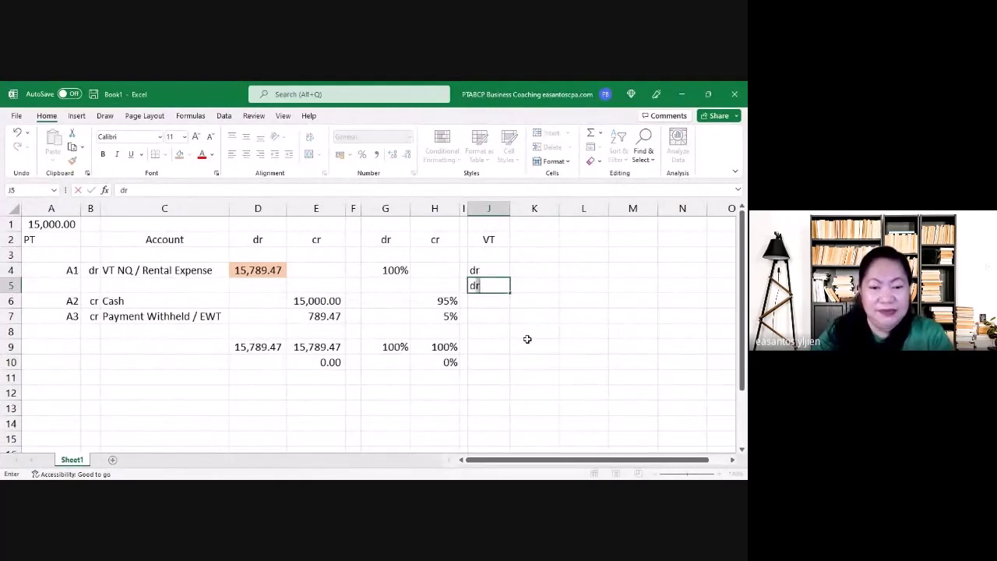
key("Return")
key("Return")
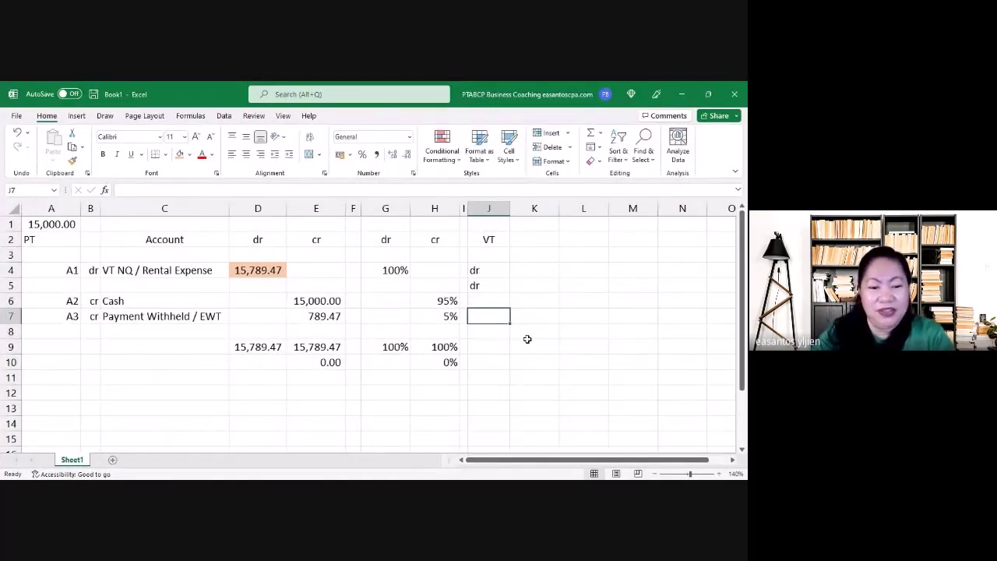
type("cr")
key("Return")
type("cr")
key("Return")
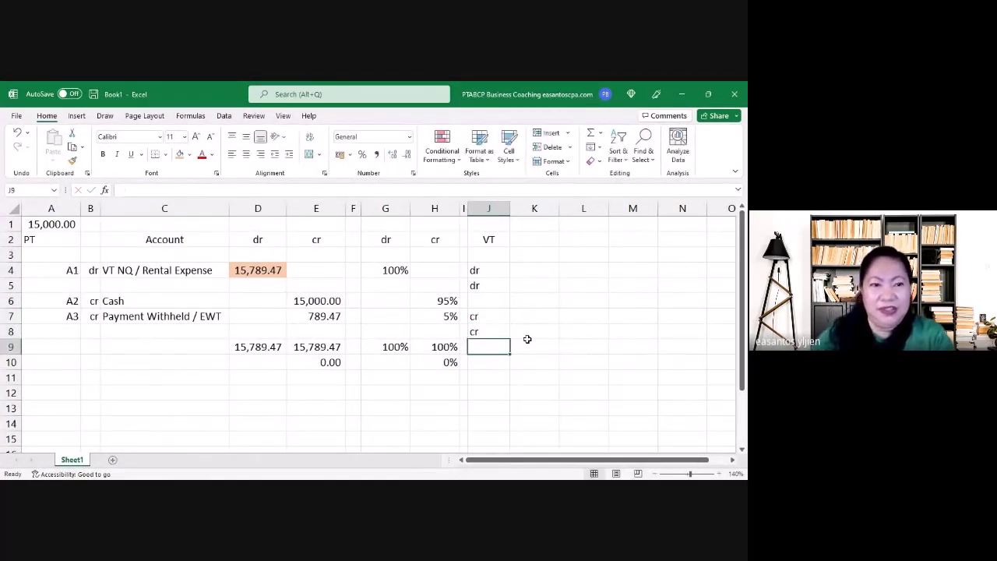
- Copy the Cash and Payment Withheld / EWT account names into K7:K8 and widen column K to fit them
left_click_drag(105, 307, 167, 323)
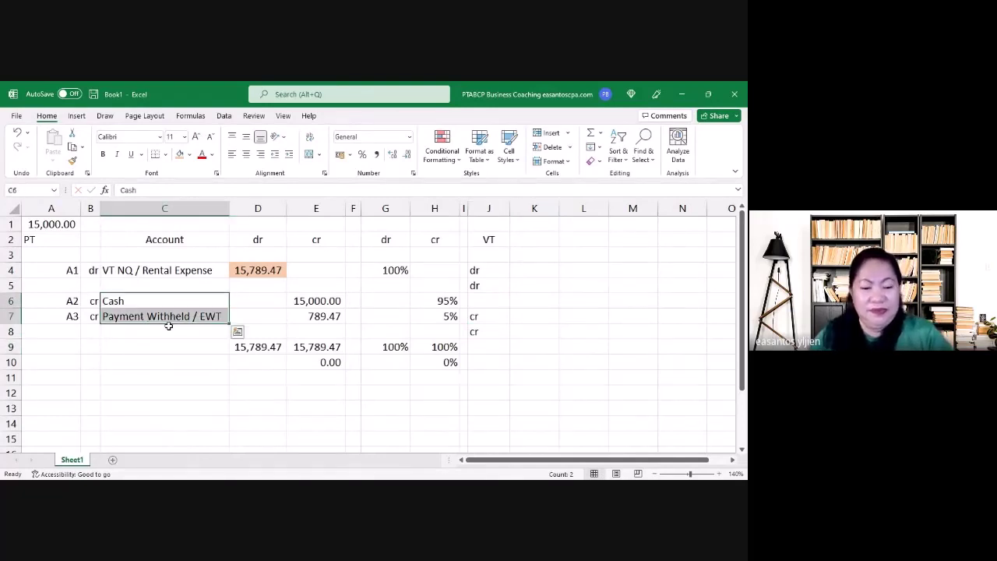
key("ctrl+c")
left_click(536, 317)
key("ctrl+v")
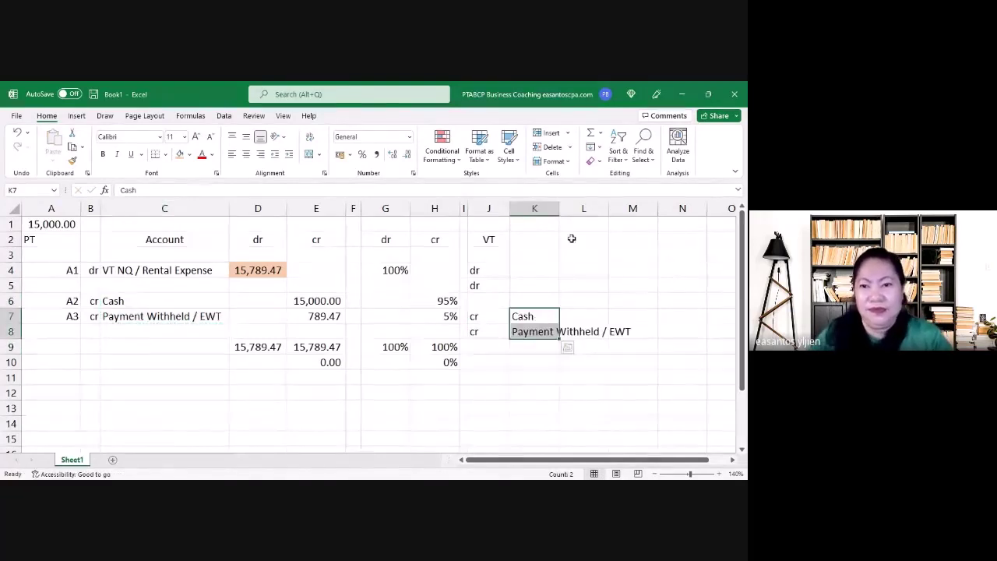
key("ctrl+w")
left_click(573, 377)
left_click(527, 286)
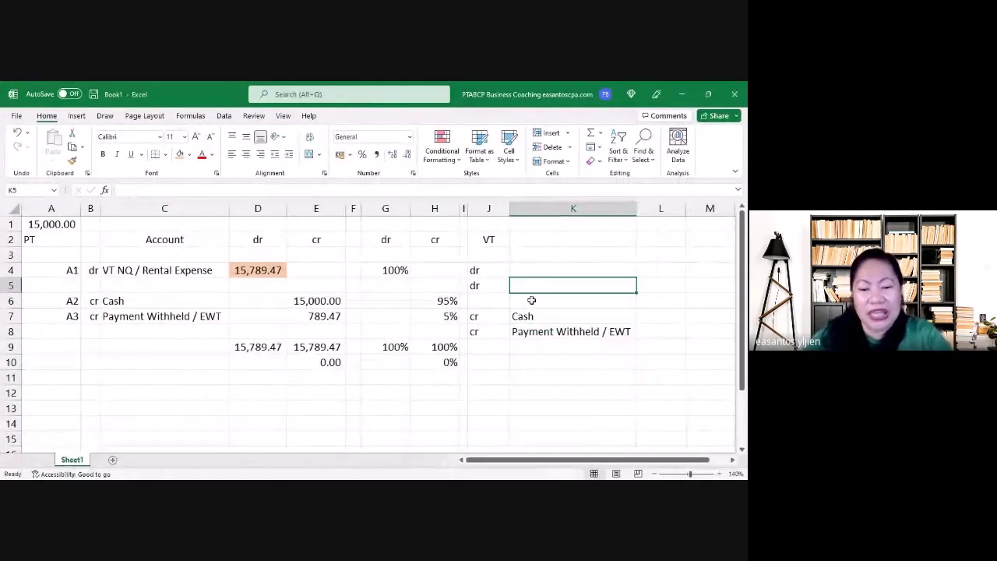
- Enter the debit accounts VT services / Rental Expense in K4 and VT Input in K5, and widen column K to fit them
type("VT Input")
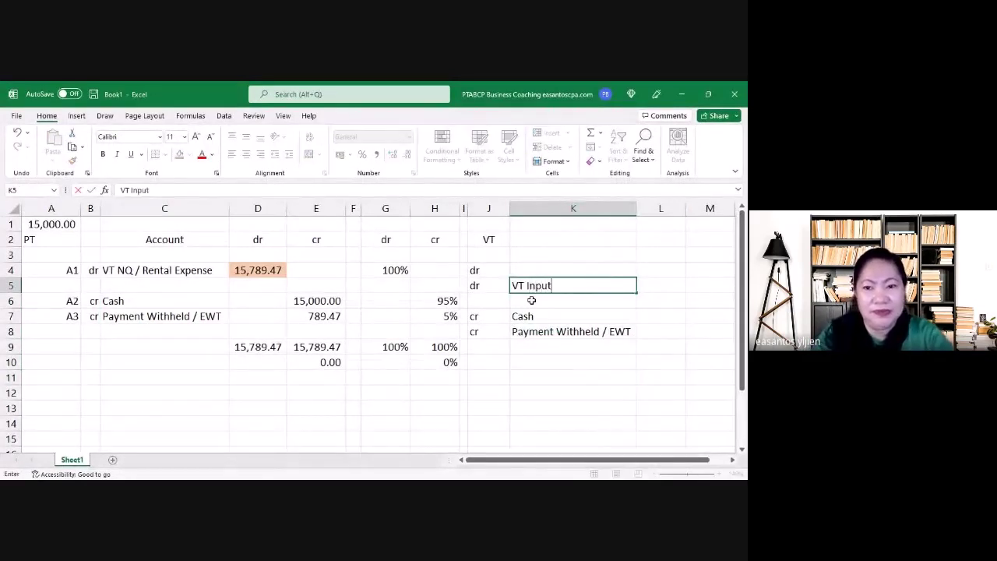
key("Return")
key("Up")
key("Up")
type("VT ")
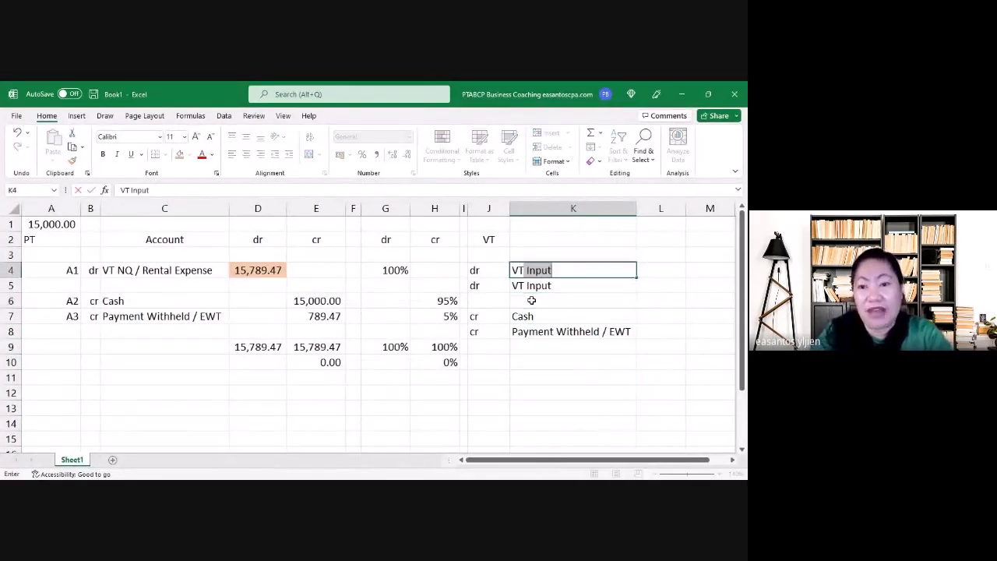
type("services /")
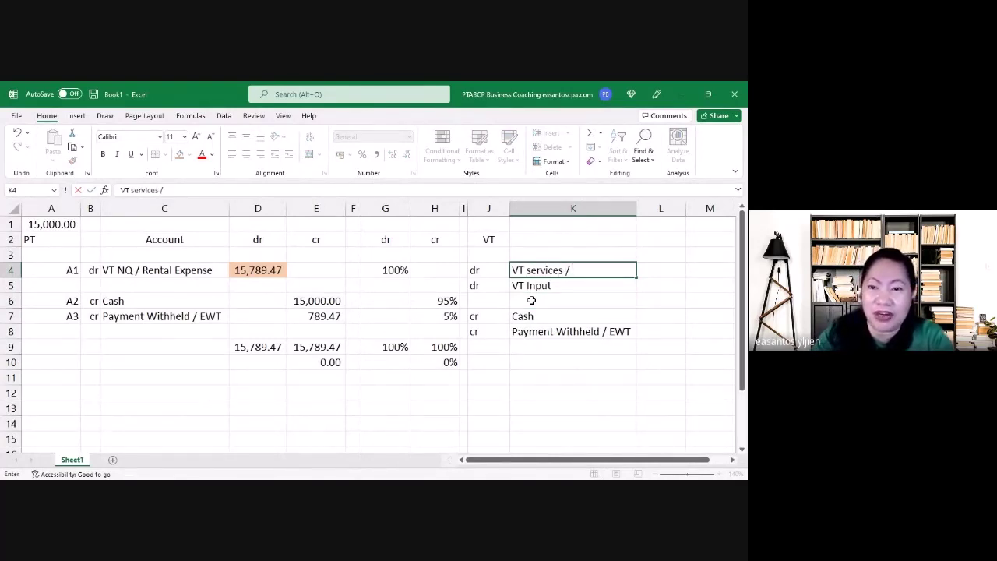
type(" Rental")
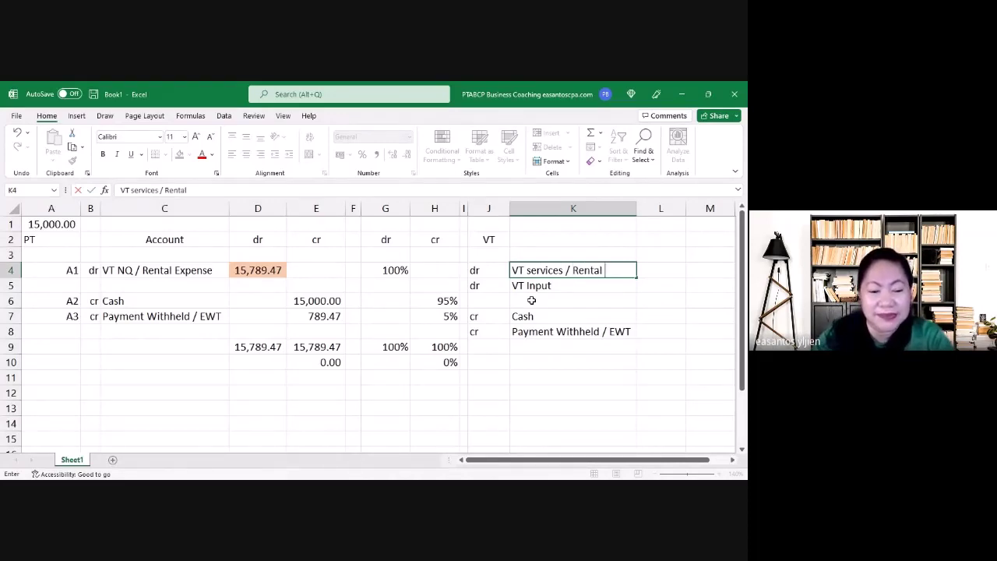
type(" Expense")
key("Return")
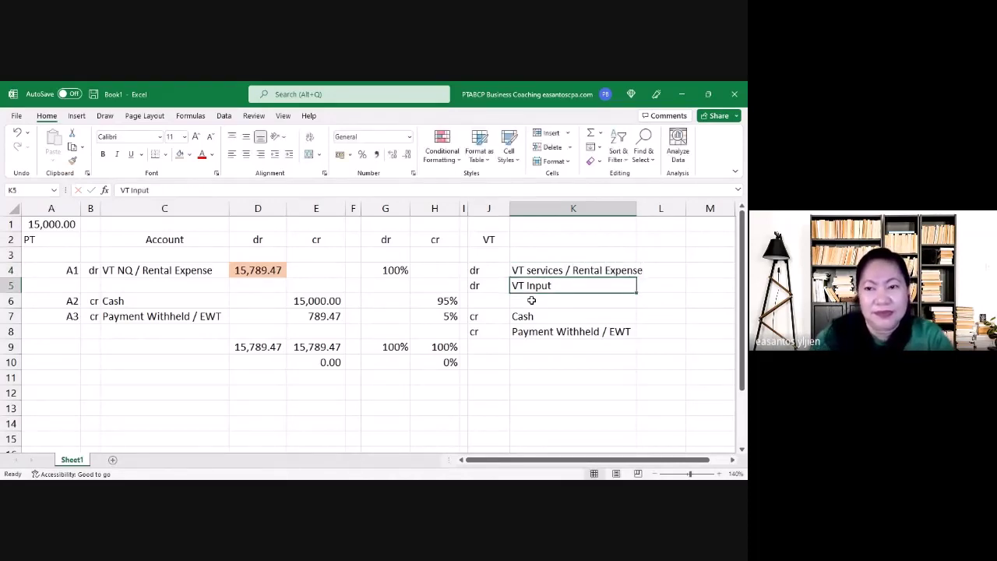
scroll(693, 446, "right", 2)
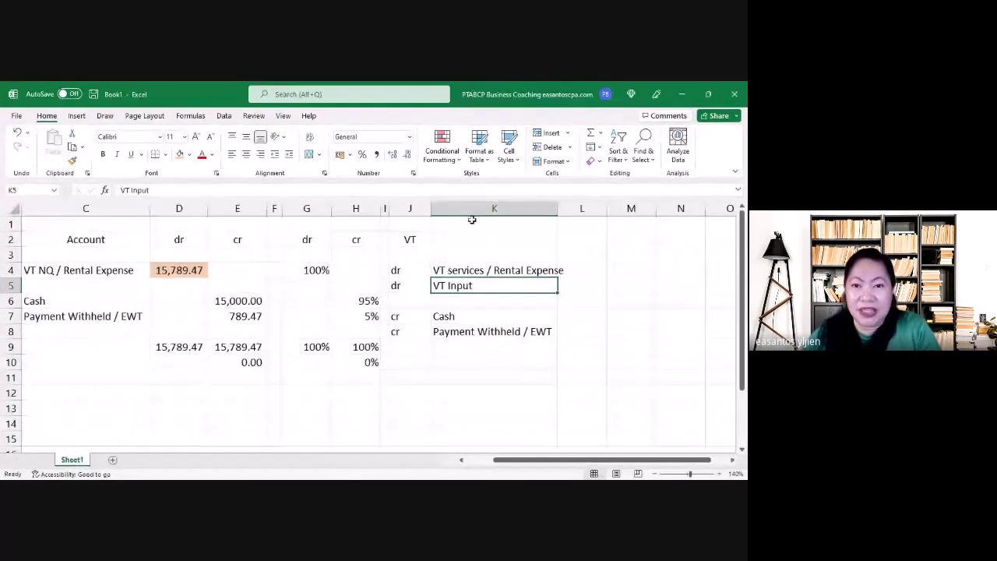
left_click(514, 210)
left_click_drag(559, 208, 566, 209)
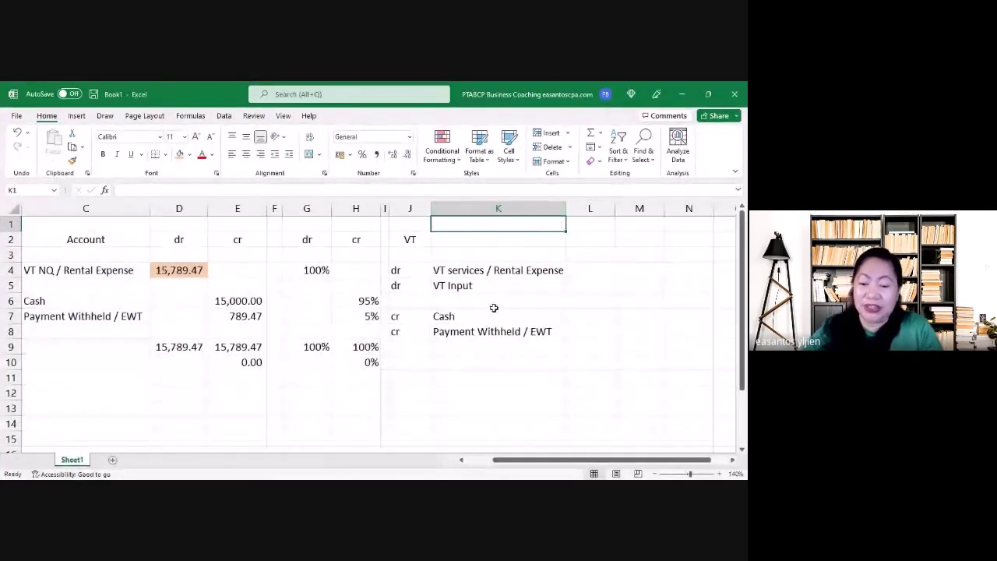
- Enter 15000 in K1 above the VT accounts and apply the comma number style to it
type("15000")
key("Return")
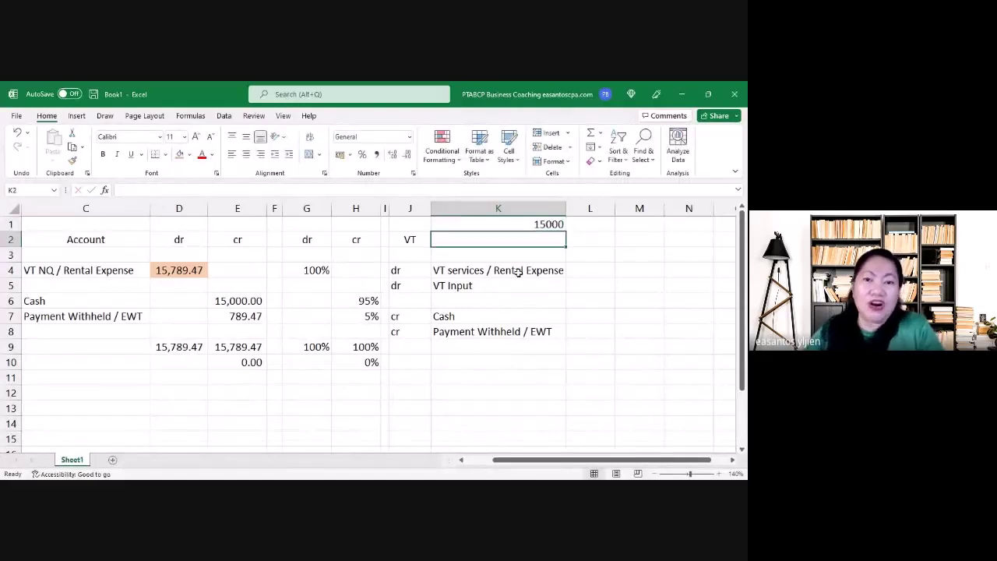
left_click(486, 225)
left_click(376, 154)
left_click(463, 374)
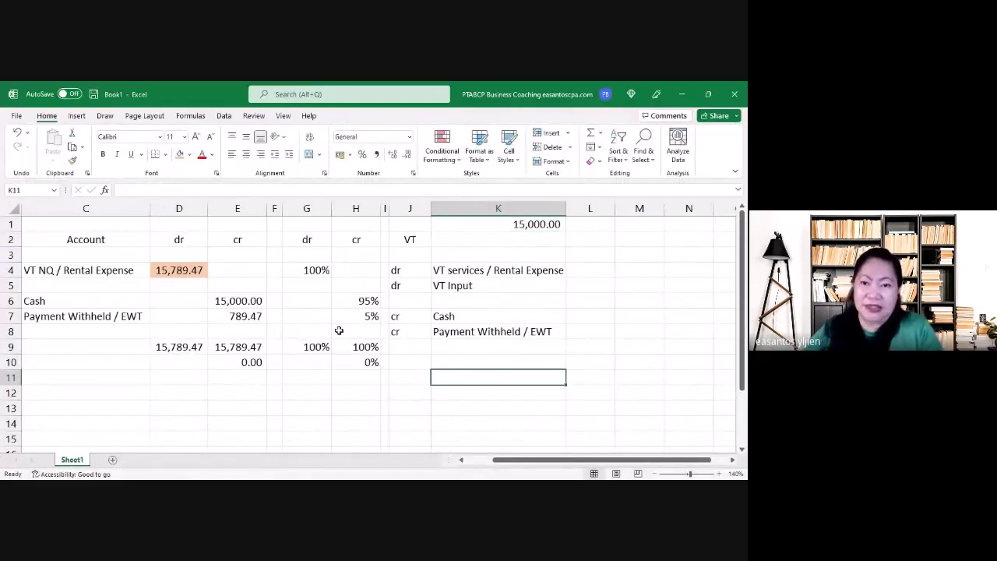
- Copy the dr and cr headings from D2:H2 into row 2 of the VT block, starting at L2
left_click_drag(306, 208, 356, 208)
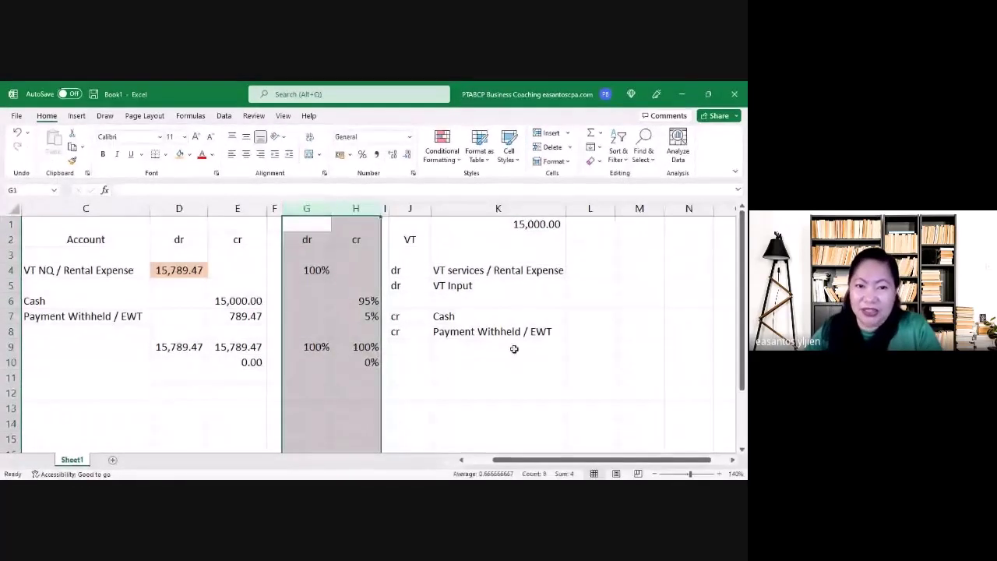
scroll(448, 365, "right", 2)
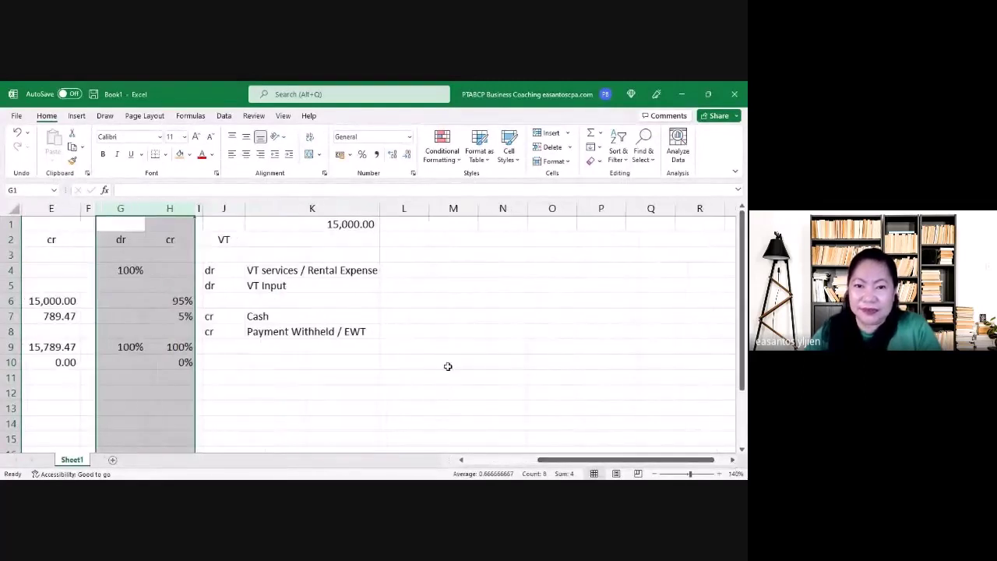
scroll(603, 451, "left", 2)
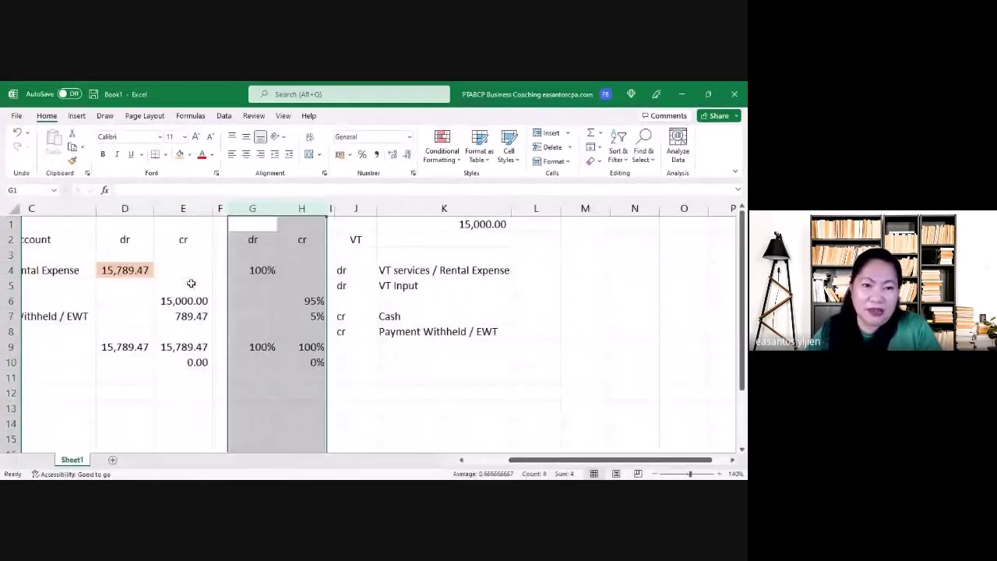
left_click_drag(126, 240, 327, 264)
left_click(538, 240)
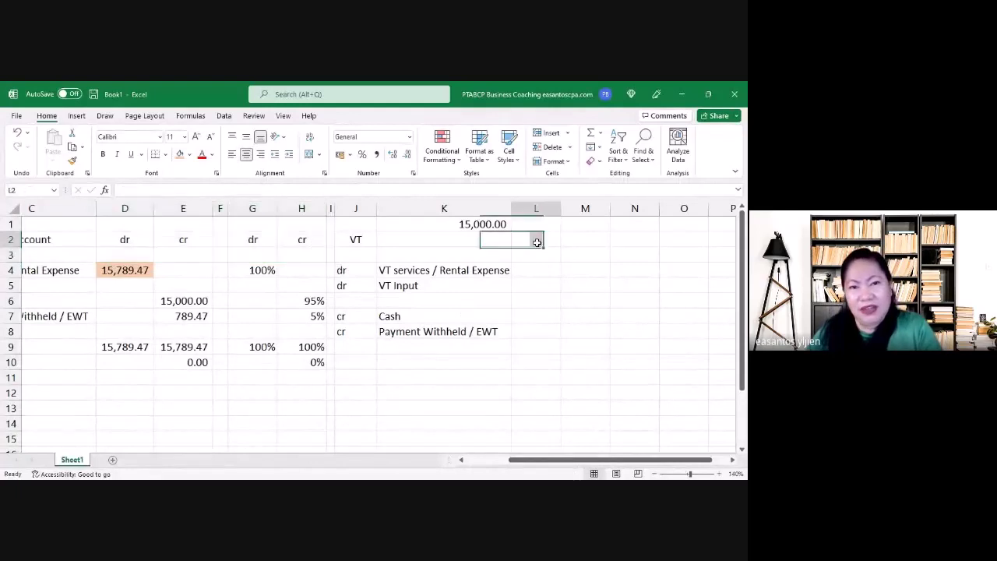
left_click_drag(129, 243, 421, 240)
key("ctrl+c")
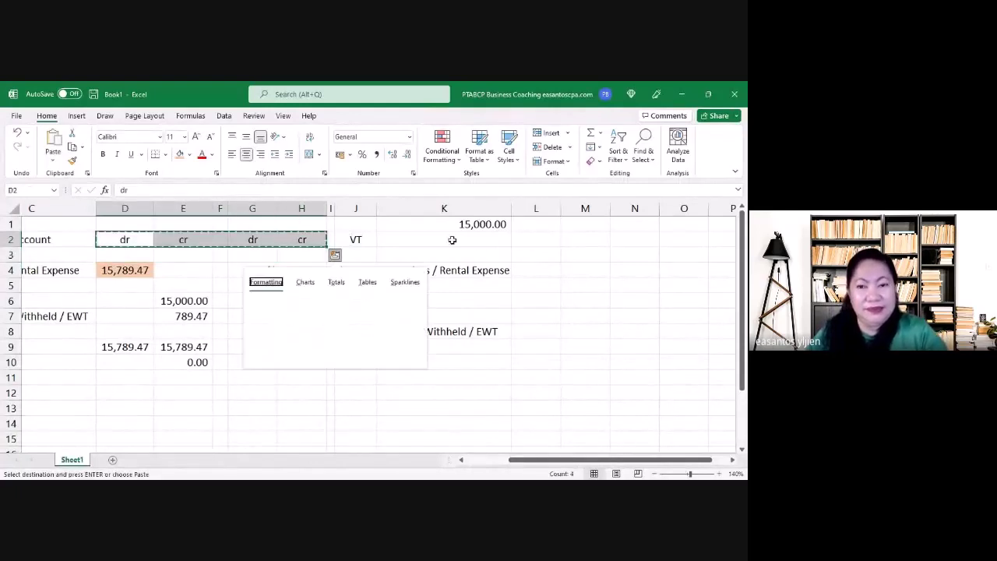
left_click(534, 243)
key("Return")
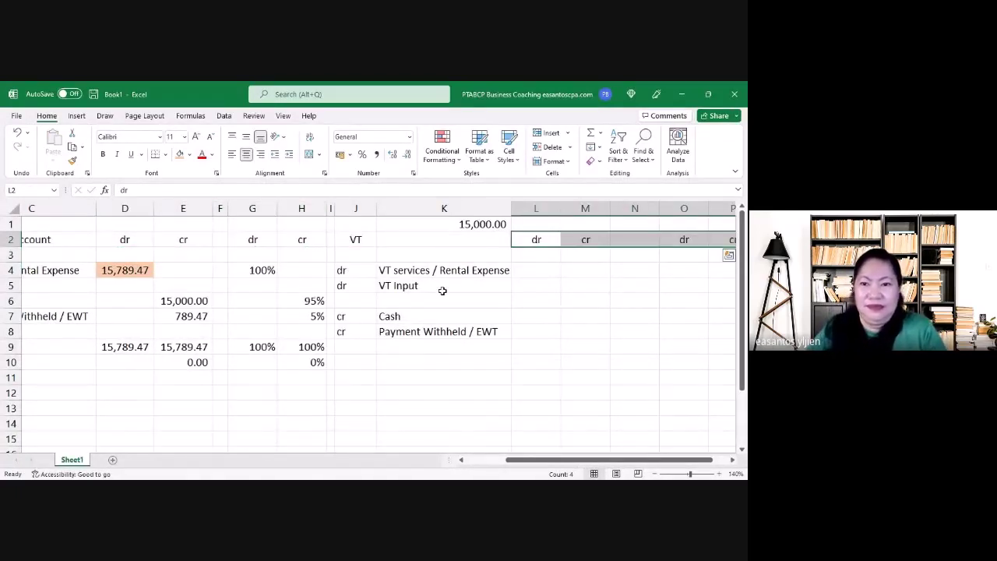
- Format L4:M13 as Number with two decimal places, the 1000 separator and red negative numbers with a minus sign
left_click_drag(536, 270, 600, 333)
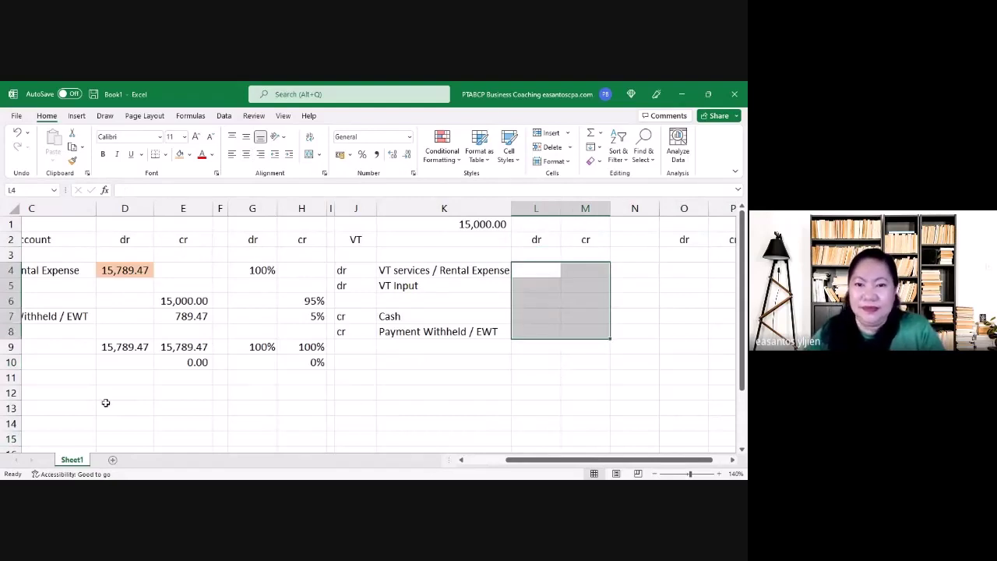
left_click(523, 420)
left_click_drag(536, 270, 593, 413)
right_click(560, 351)
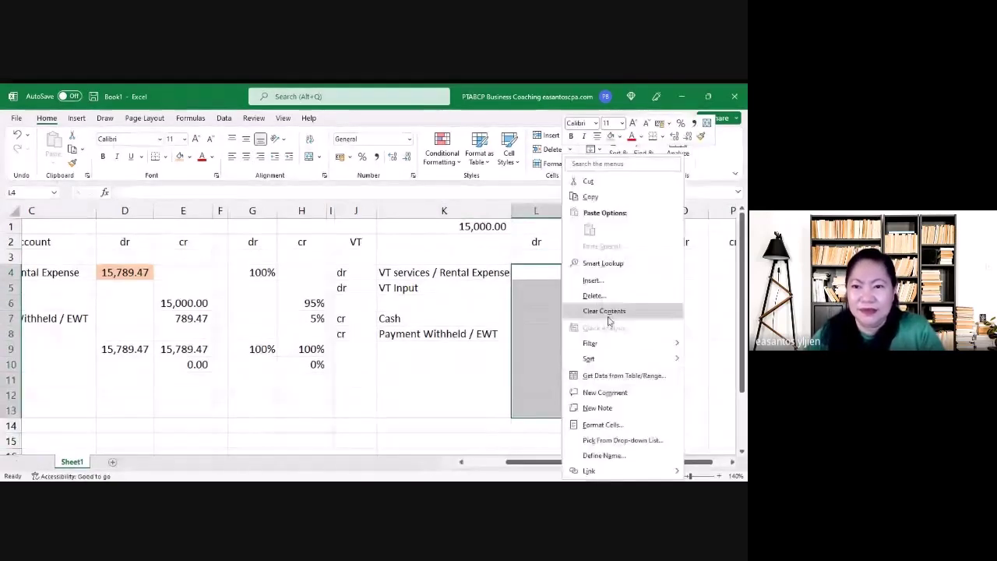
left_click(602, 425)
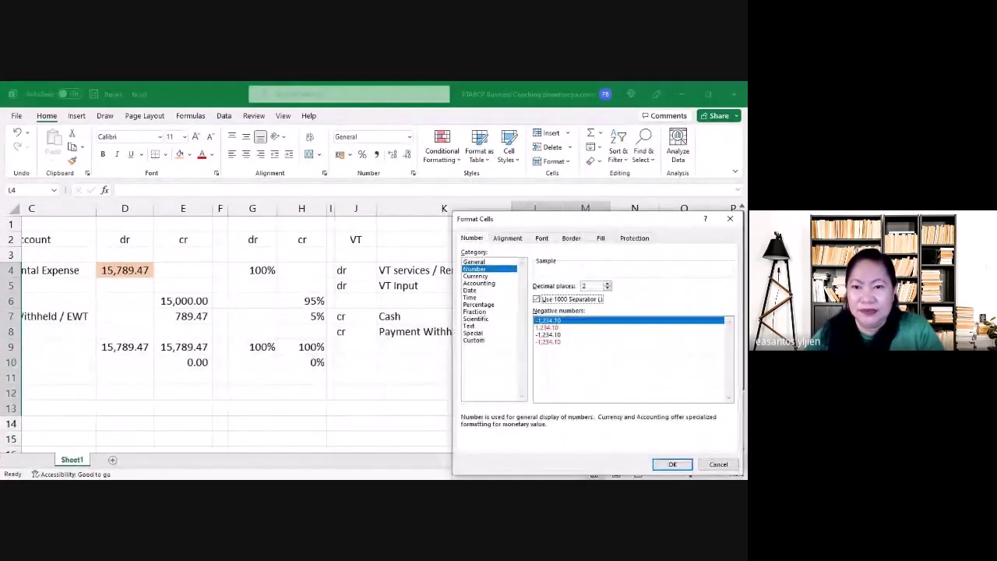
left_click(549, 341)
left_click(673, 464)
left_click(430, 395)
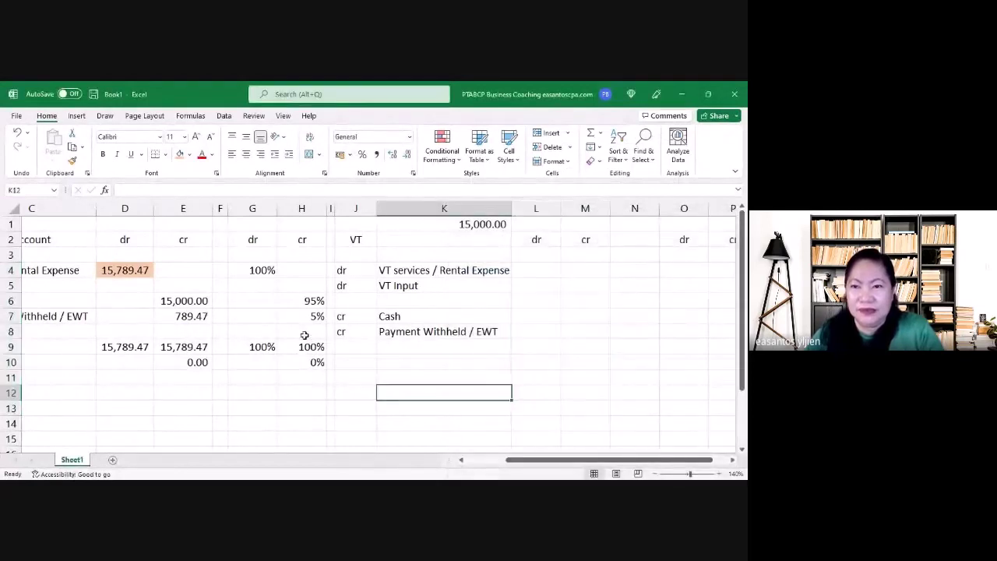
- Narrow column N to a thin spacer and format columns O and P as percentages
left_click_drag(659, 214, 605, 304)
left_click(611, 317)
left_click_drag(555, 210, 557, 211)
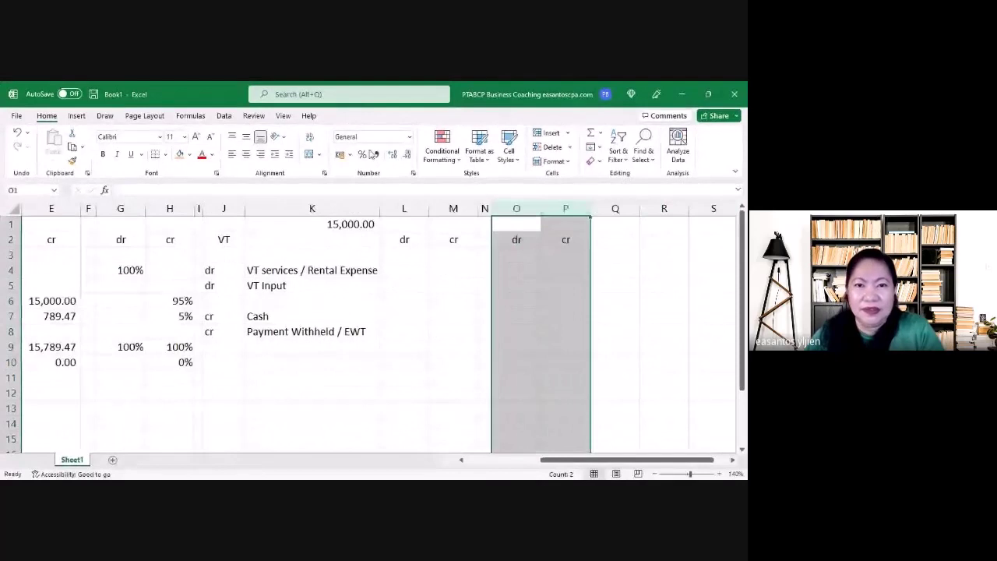
- Total the VT debit amounts in L10 with a SUM of L4:L8 and copy the formula to M10 for the credits
left_click(413, 363)
type("=sum(")
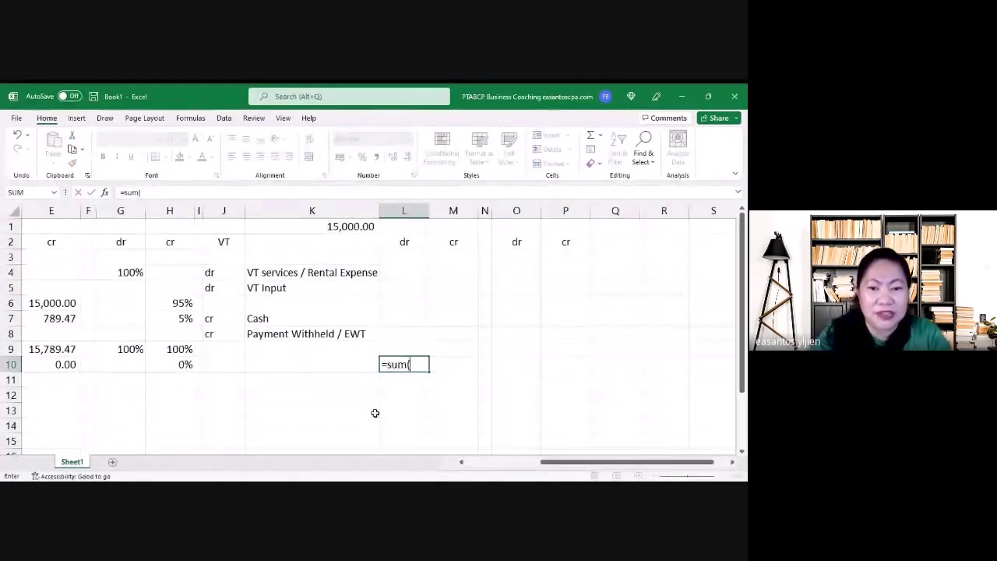
key("Up")
key("Up")
key("shift+Up")
key("shift+Up")
key("shift+Up")
key("shift+Up")
key("Return")
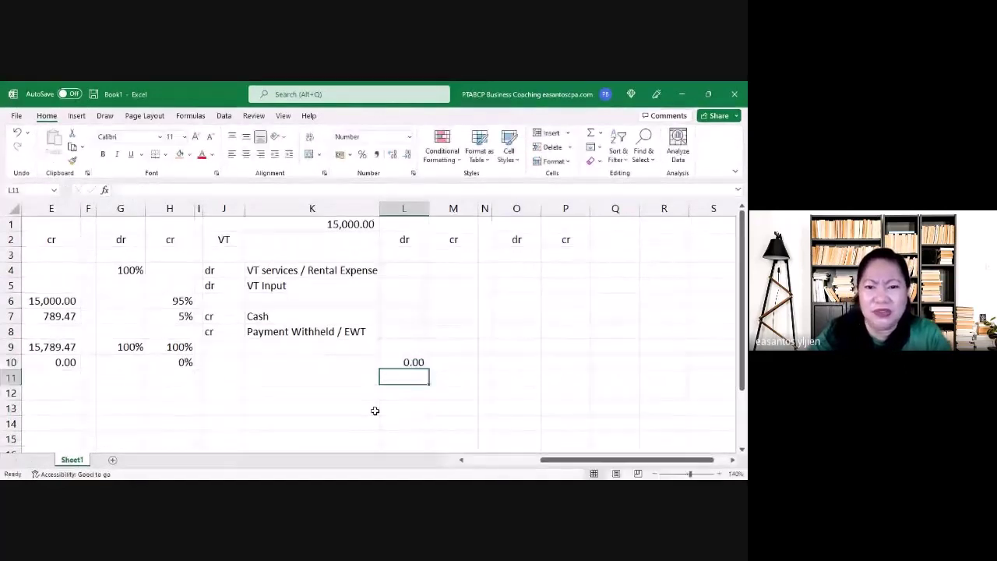
key("Up")
key("ctrl+c")
key("Right")
key("Return")
- Enter the balance check =L10-M10 in M11, below the VT credit total
key("Down")
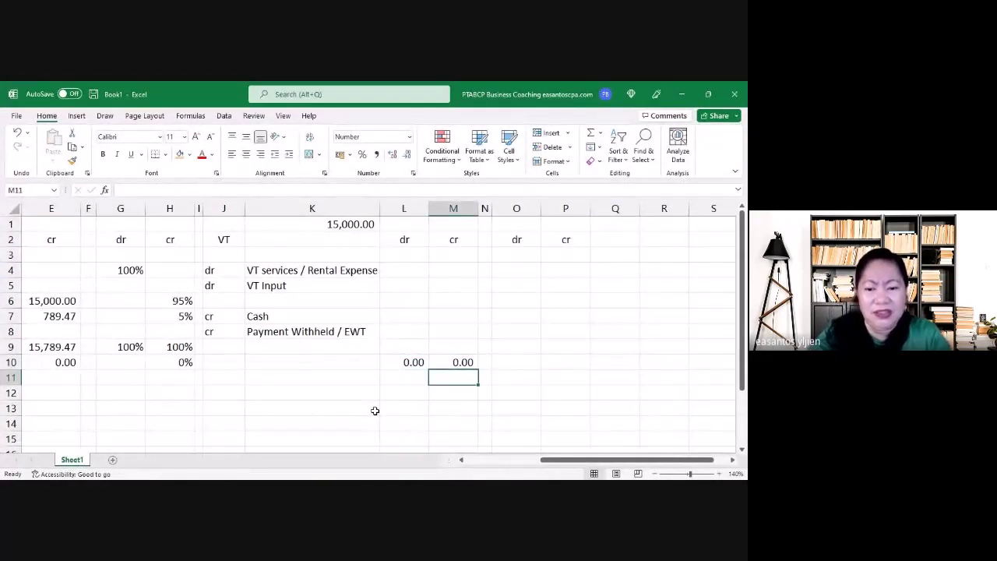
type("=")
key("Up")
key("Left")
type("-")
key("Up")
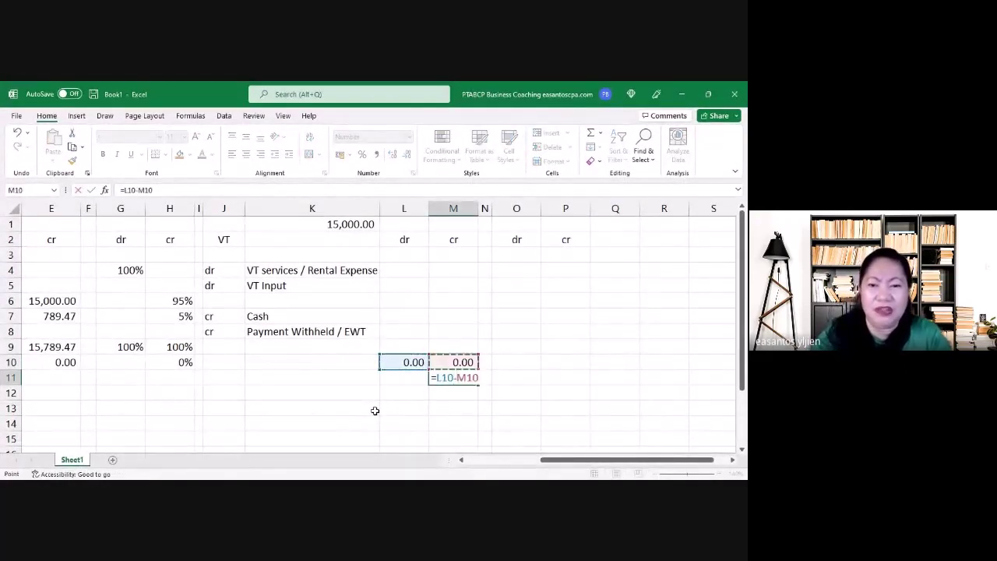
key("Return")
- Total the VT debit percentages in O10 with a SUM of O4:O8 and copy the formula to P10 for the credits
key("Up")
key("Up")
key("Right")
key("Right")
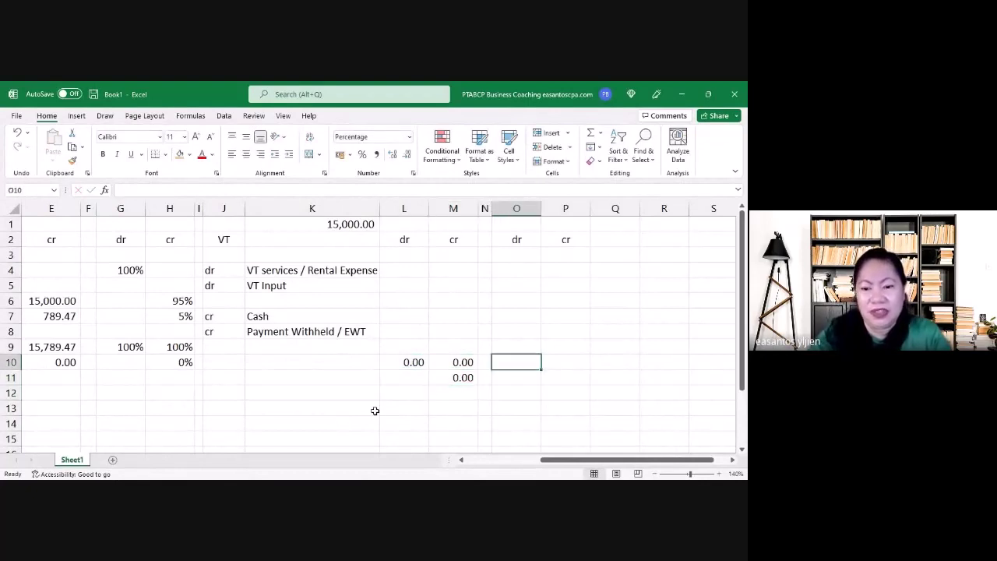
type("=sum(")
key("Up")
key("Up")
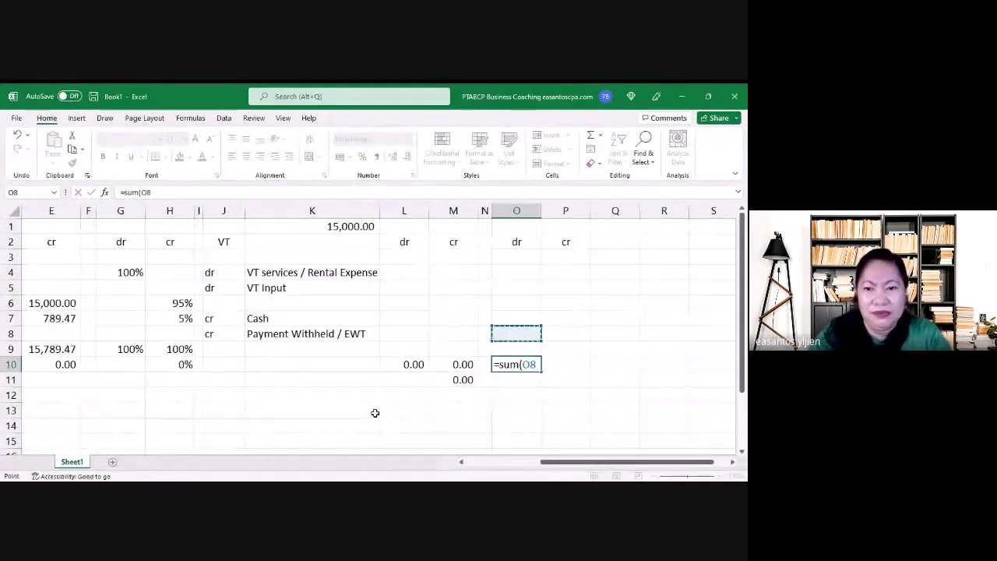
key("shift+Up")
key("shift+Up")
key("shift+Up")
key("shift+Up")
key("Return")
key("Up")
key("ctrl+c")
key("Right")
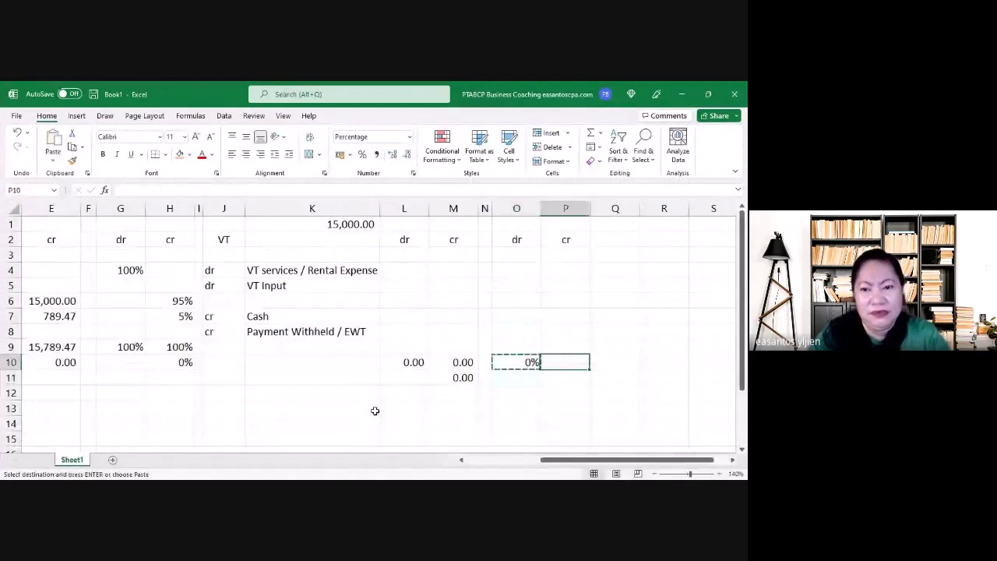
key("Return")
- Enter the percentage balance check =O10-P10 in P11
key("Down")
type("=")
key("Up")
key("Left")
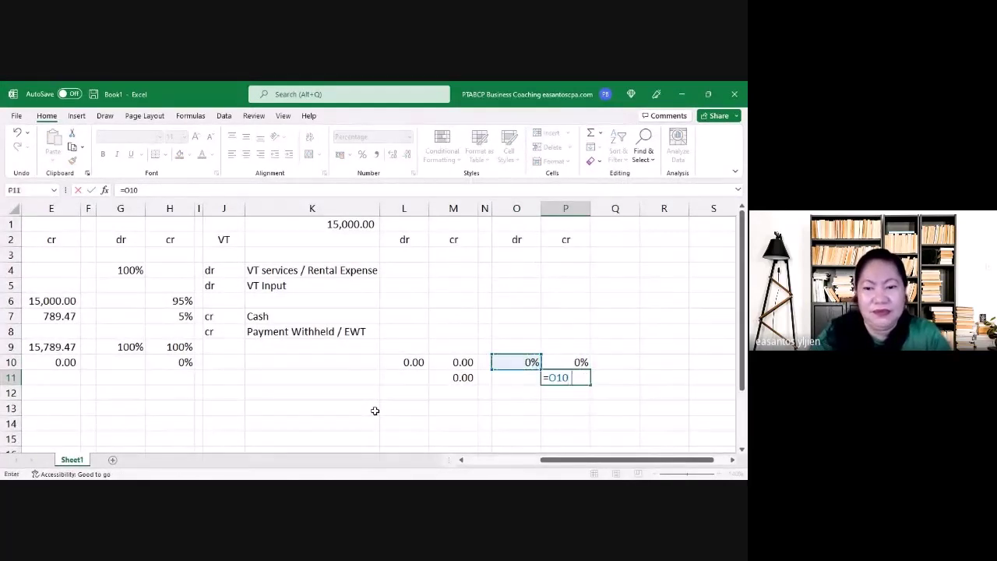
type("-")
key("Up")
key("Return")
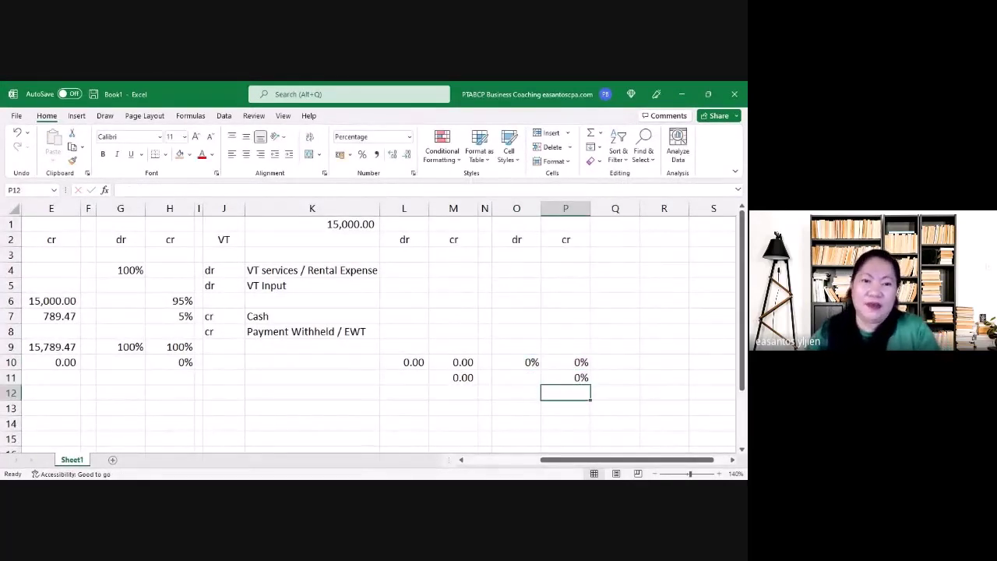
- Enter 15,000 as the VT Cash credit in M7 and widen column M so its amounts fit
left_click(447, 315)
type("1")
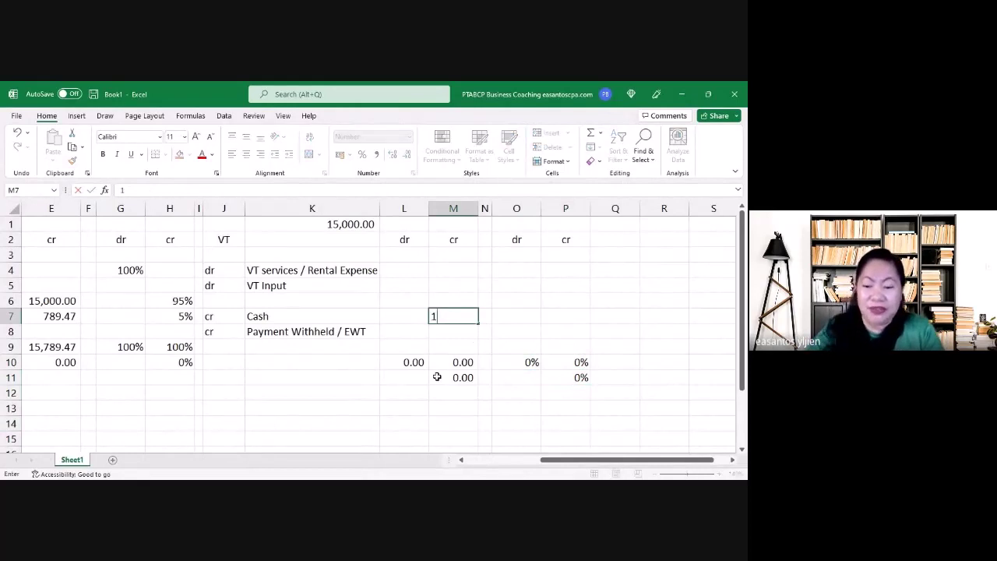
type("5,0000")
key("Return")
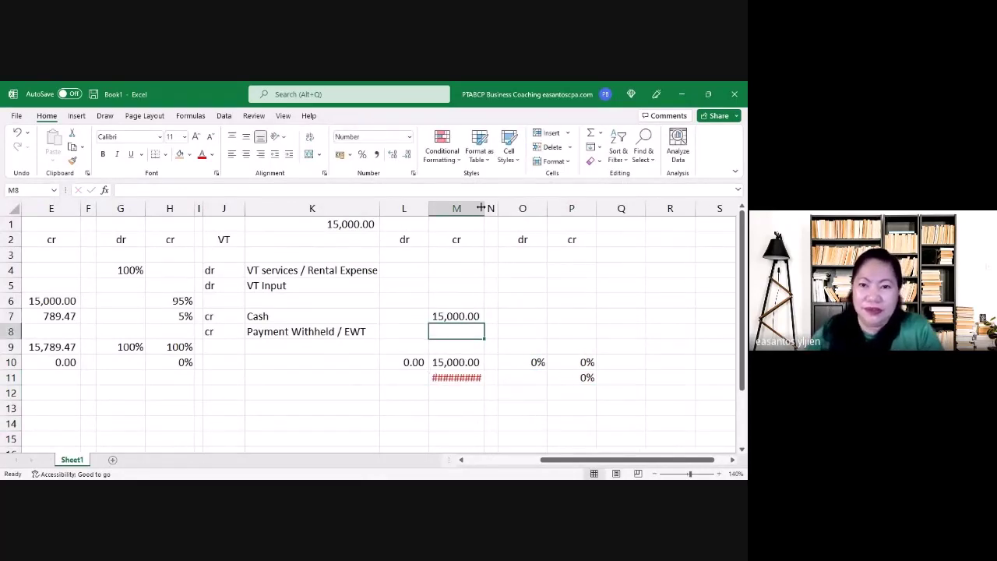
left_click_drag(485, 209, 489, 209)
left_click(505, 424)
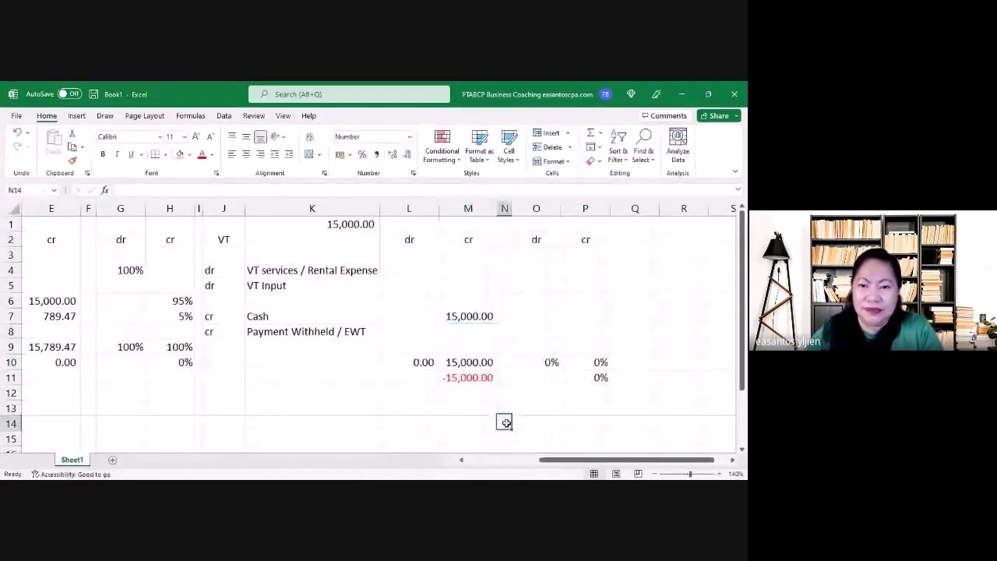
- Enter 5% as the Payment Withheld / EWT credit percentage in P8
scroll(490, 333, "right", 1)
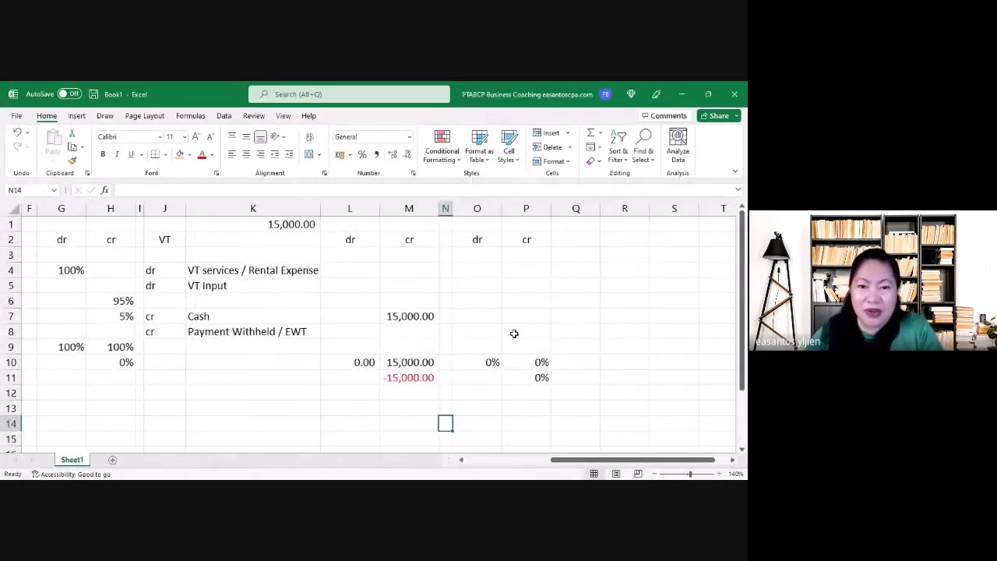
left_click(515, 332)
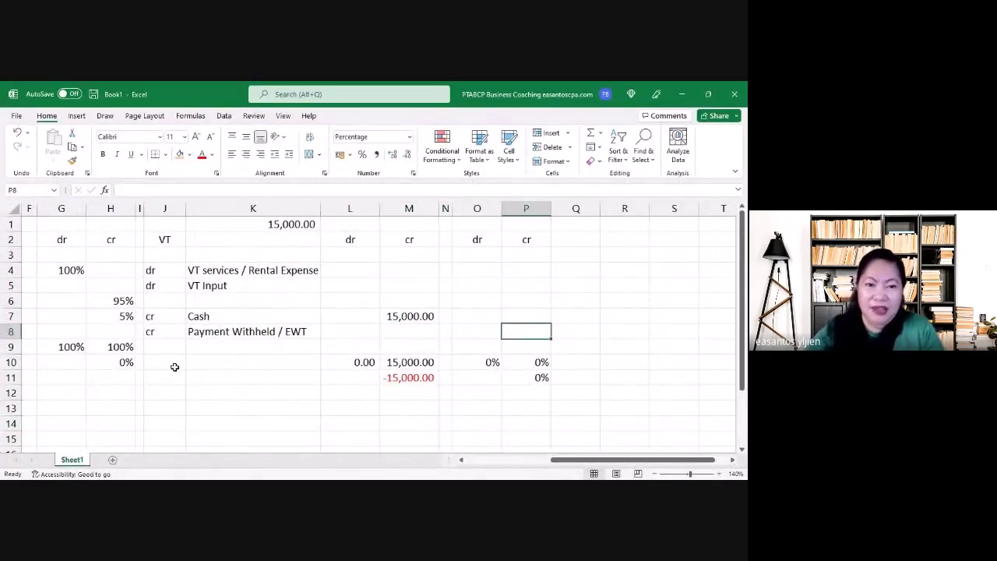
type("5")
key("Return")
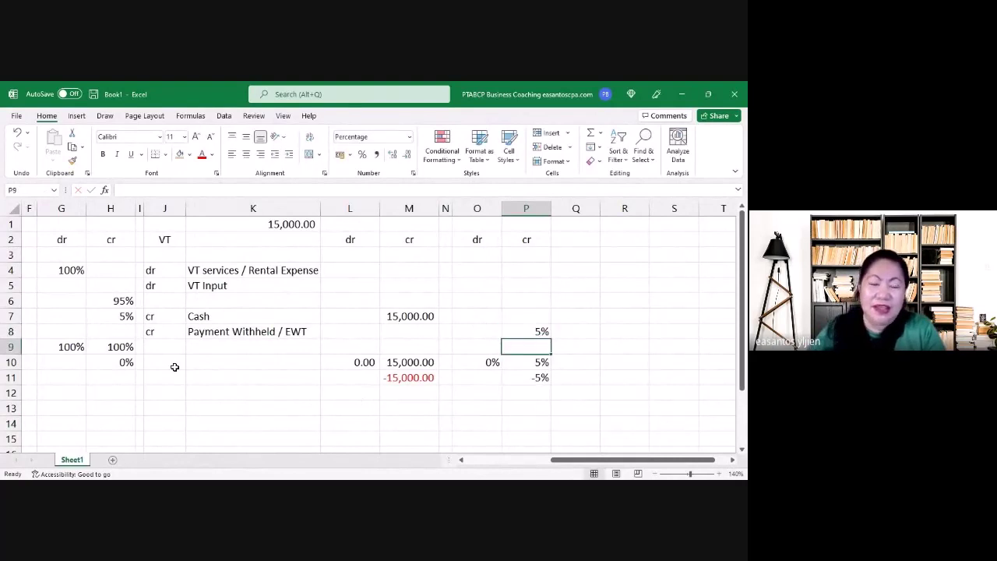
- Enter debit percentages of 100% for VT services / Rental Expense in O4 and 12% for VT Input in O5
left_click(456, 270)
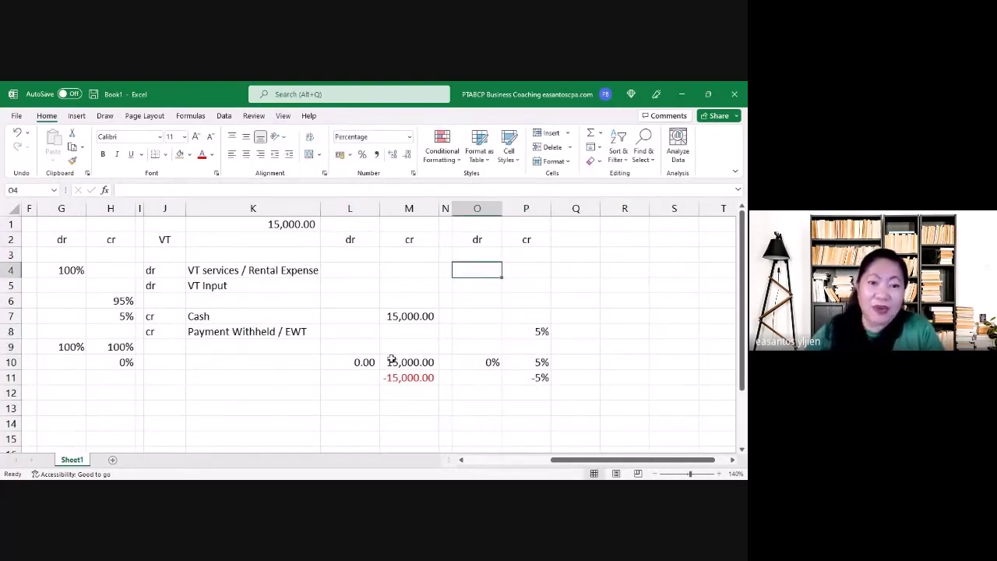
left_click(226, 272)
left_click(465, 270)
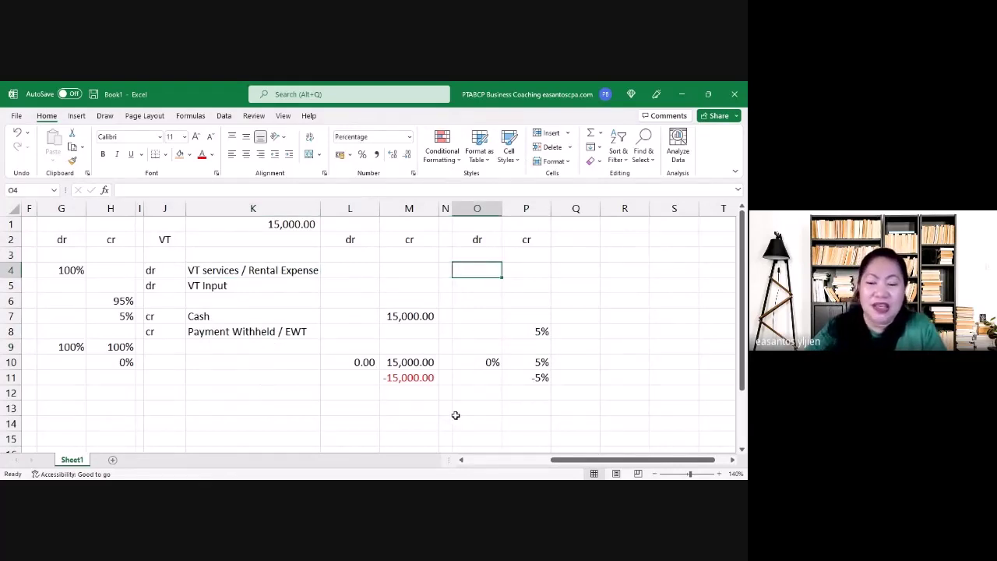
type("100")
key("Return")
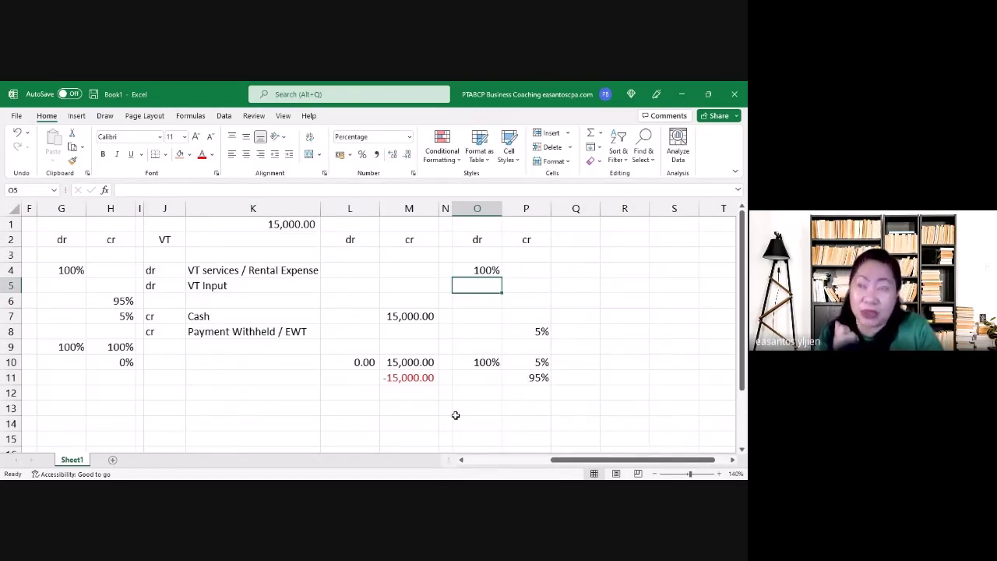
type("12")
key("Return")
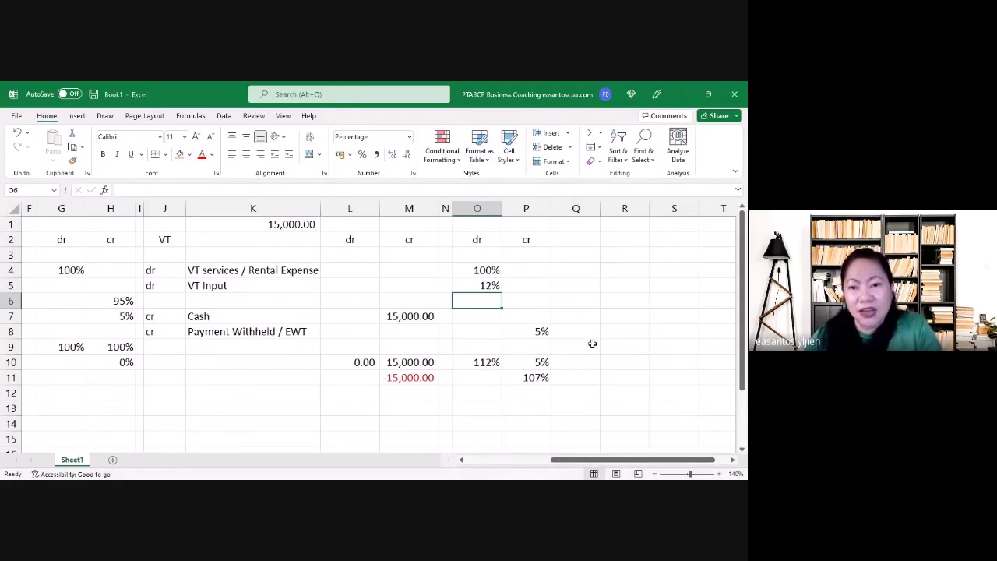
- Enter the formula =O4+O5 in P7 as the VT Cash credit percentage
left_click(479, 363)
left_click(514, 318)
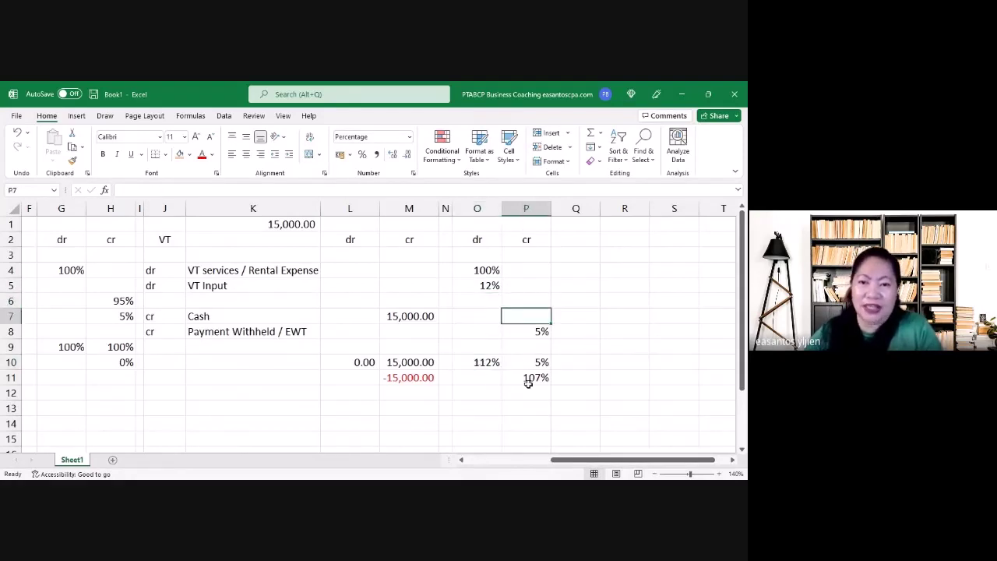
type("=")
key("Up")
key("Up")
key("Up")
key("Left")
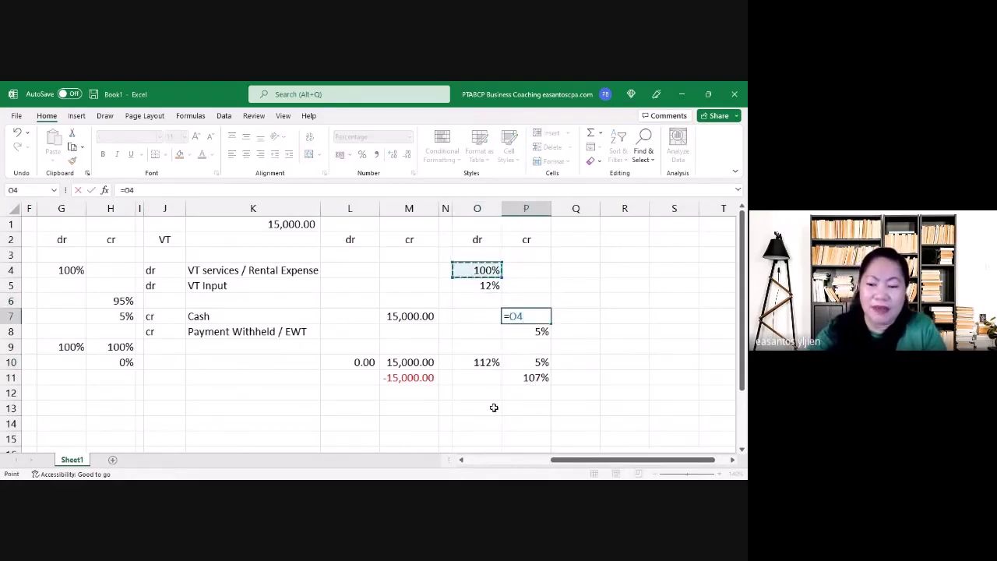
type("+")
key("Up")
key("Up")
key("Left")
key("Return")
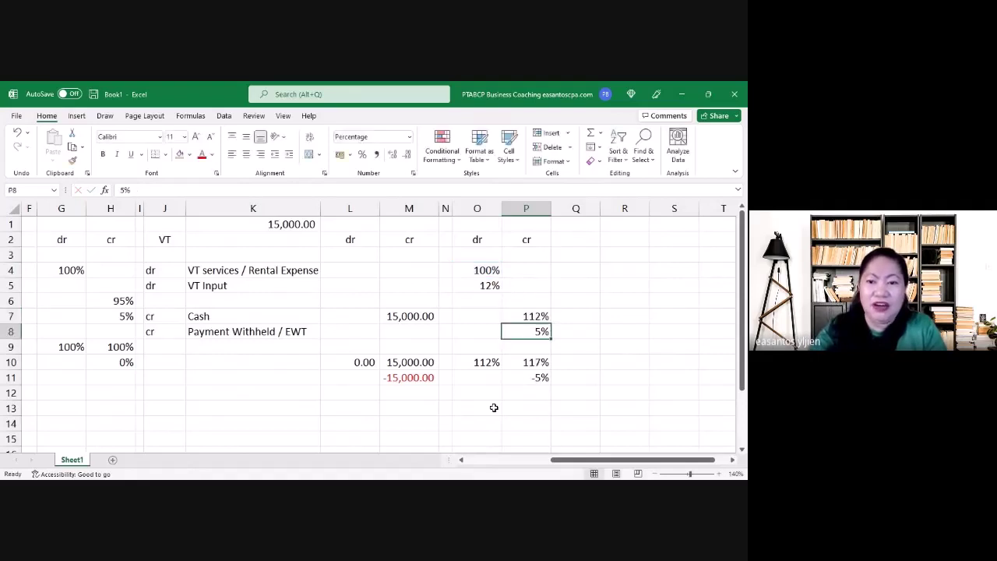
- Change the Cash percentage formula in P7 to =(O4+O5)-P8 so the withheld percentage is deducted
key("Down")
key("Down")
key("Down")
key("Up")
key("Up")
key("Up")
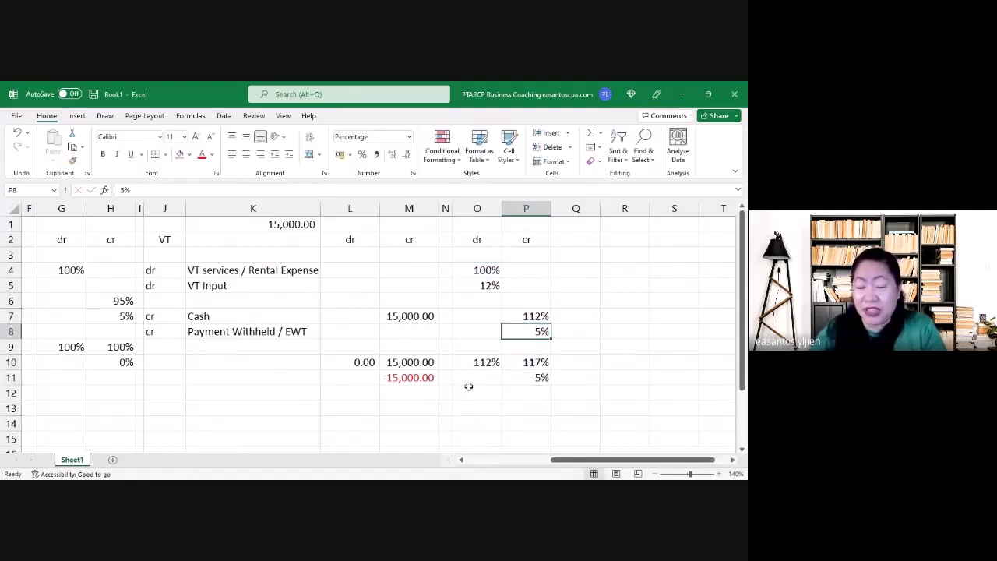
left_click(536, 361)
left_click(540, 317)
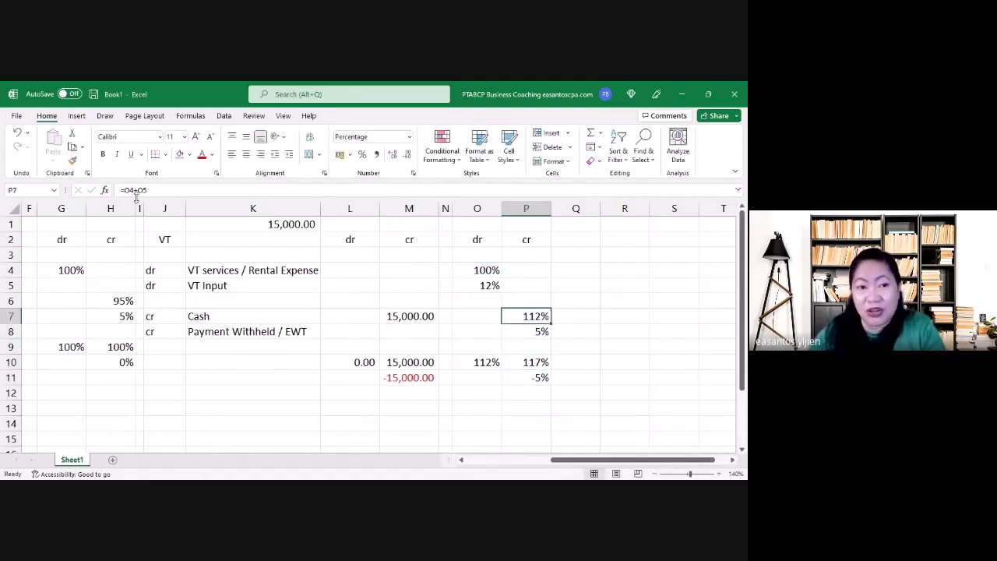
left_click(125, 189)
type("(")
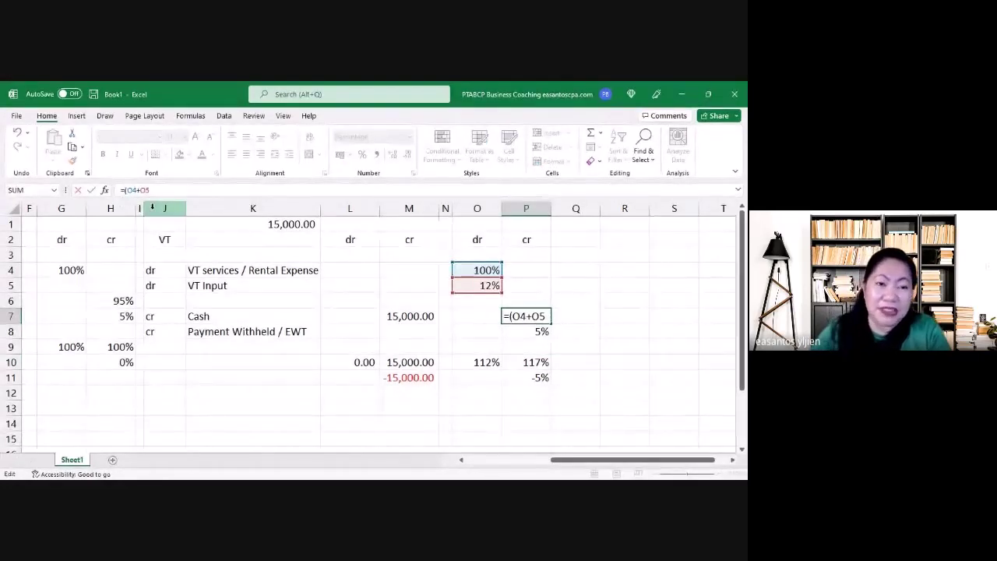
type(")-")
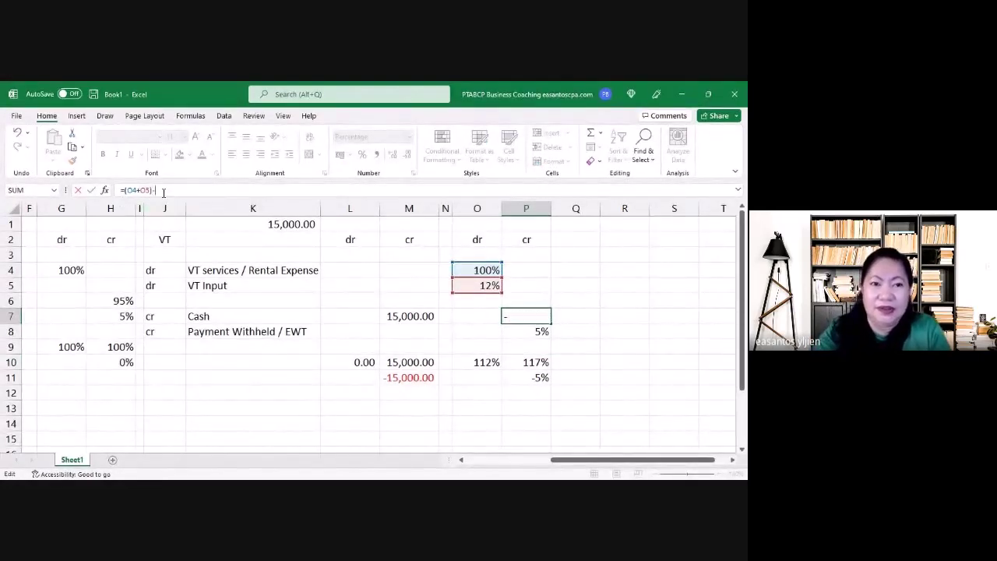
left_click(518, 330)
key("Return")
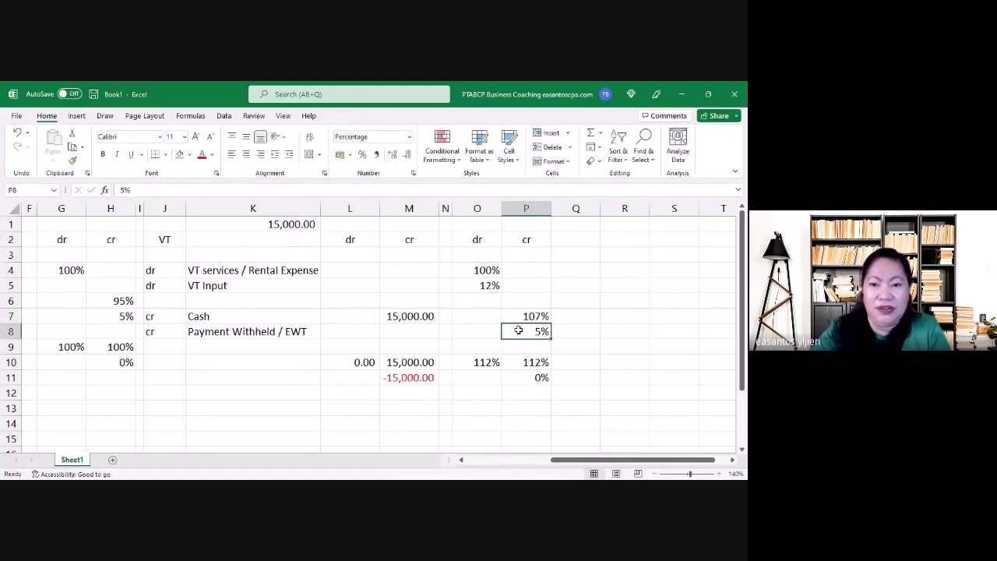
- Examine the VT Cash credit amount in M7 alongside the Cash, expense and total percentages in columns O and P
left_click(466, 407)
left_click(404, 316)
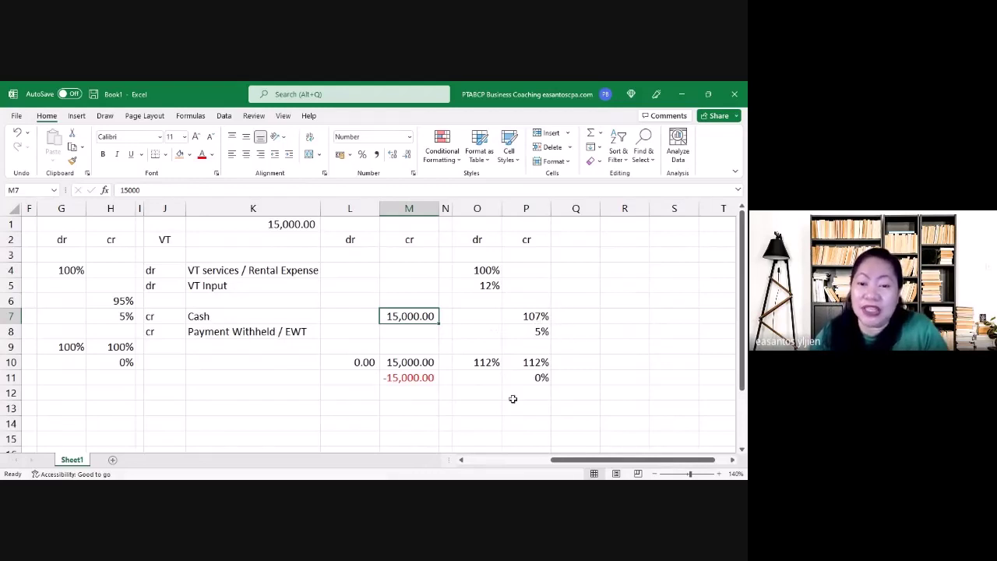
left_click(485, 389)
left_click(497, 364)
left_click(516, 411)
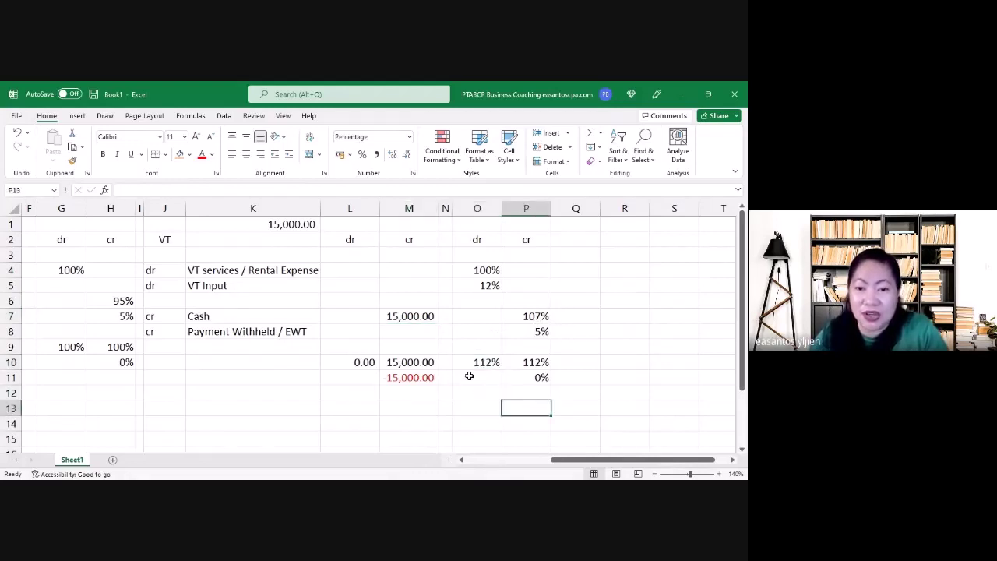
left_click(419, 329)
left_click(519, 319)
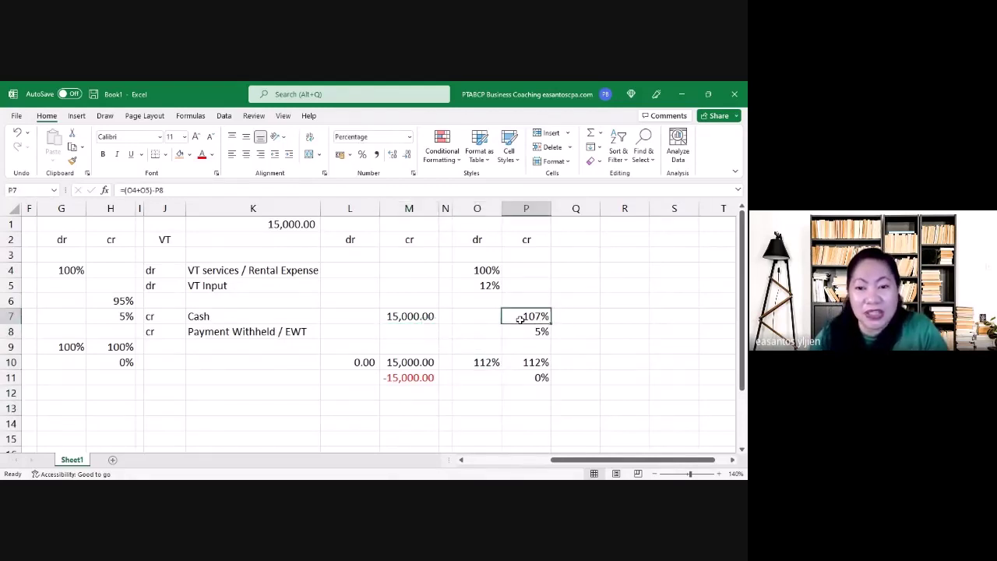
left_click(479, 269)
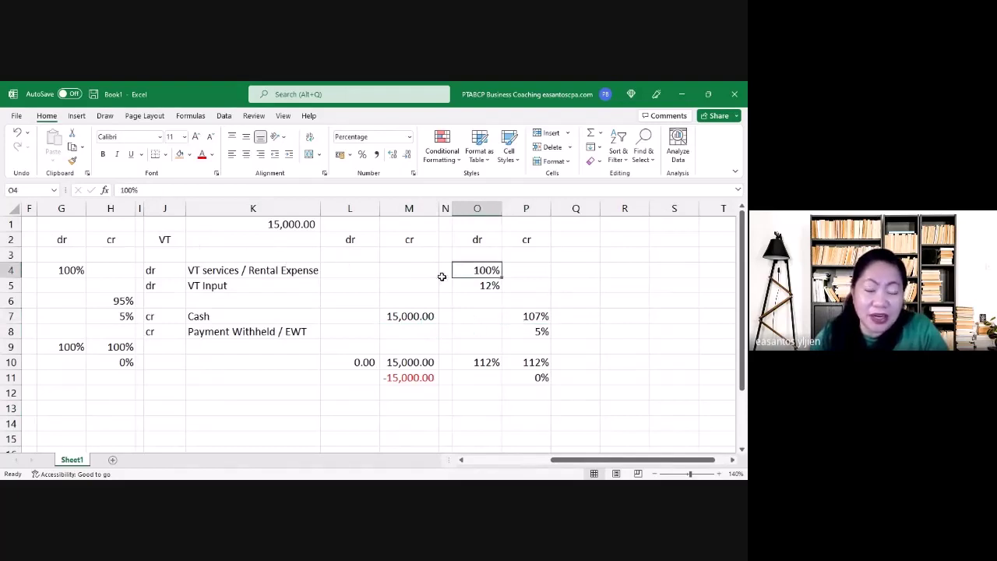
- Compute the VT services / Rental Expense debit in L4 with the formula =M7/P7
left_click(364, 269)
type("=")
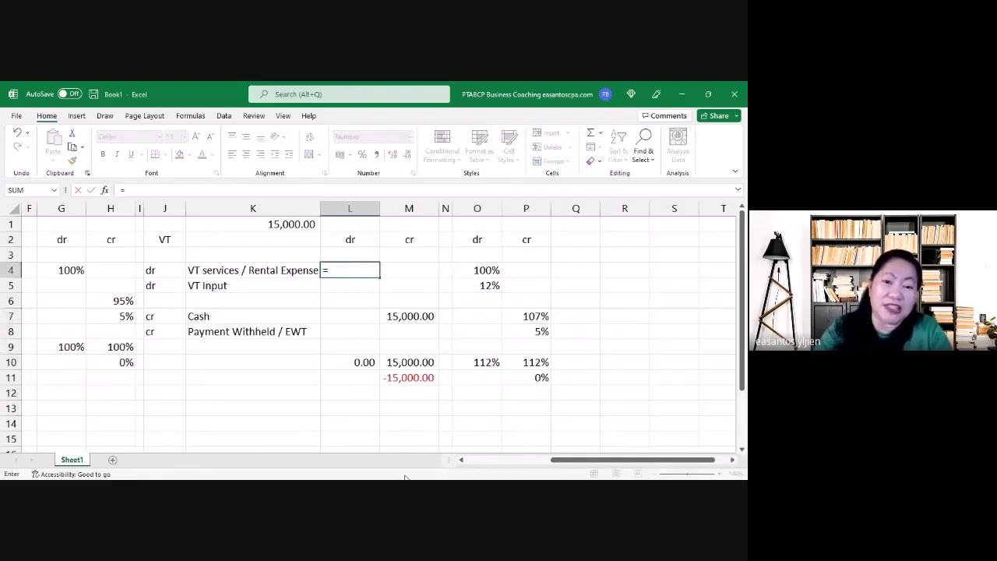
key("Down")
key("Down")
key("Down")
key("Right")
type("/")
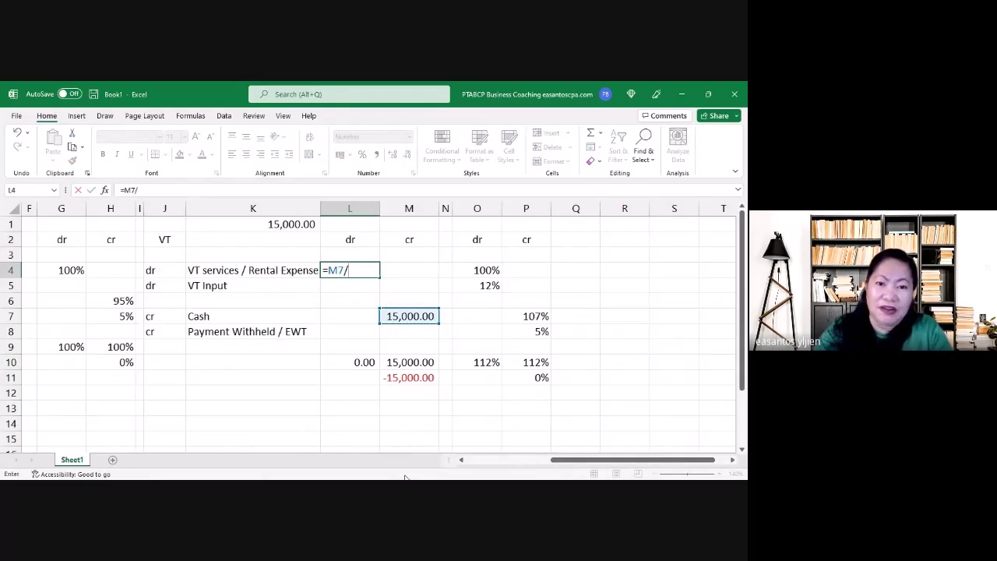
left_click(525, 318)
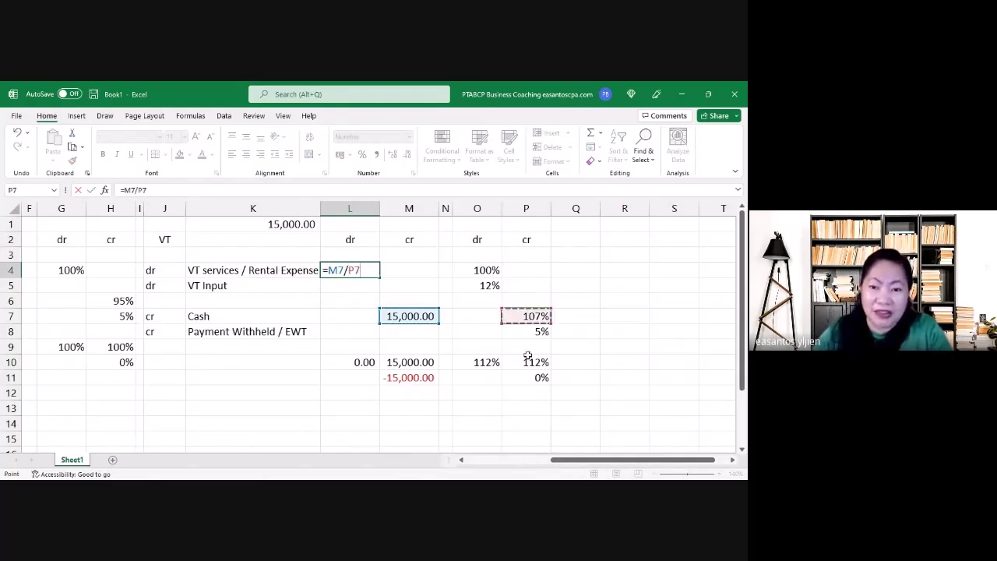
key("Return")
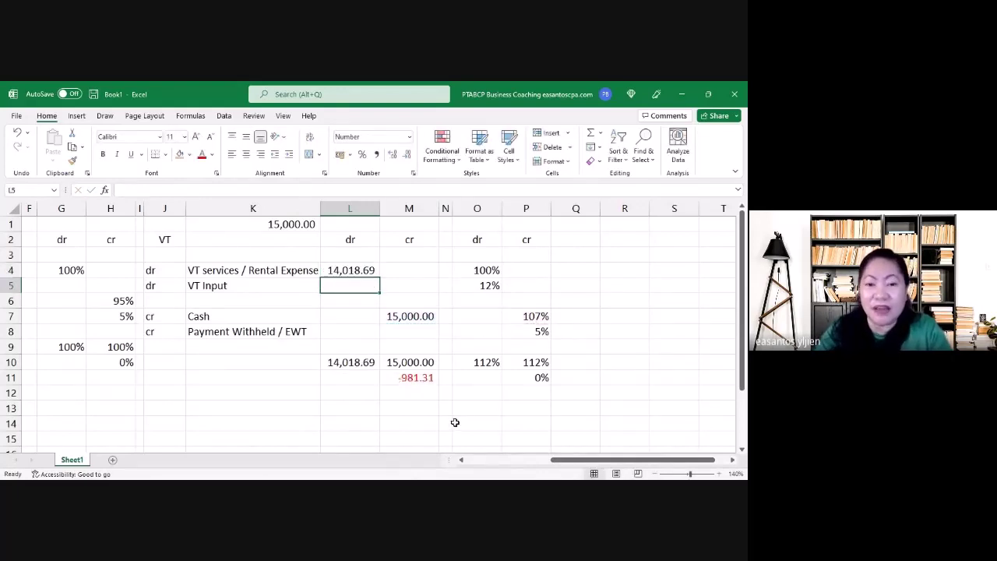
- Compute the VT Input debit in L5 with the formula =L4*O5
type("=")
key("Up")
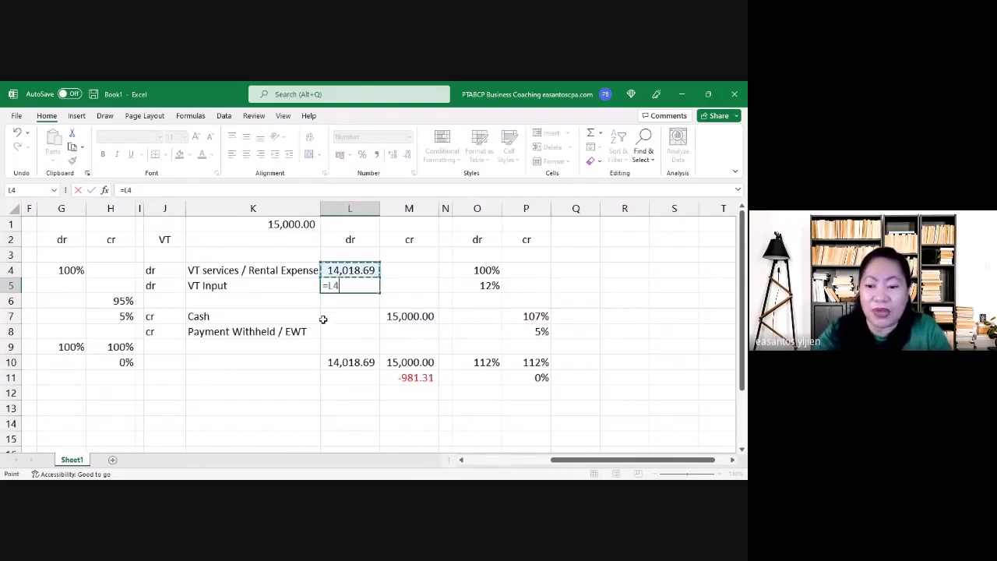
type("*")
left_click(479, 286)
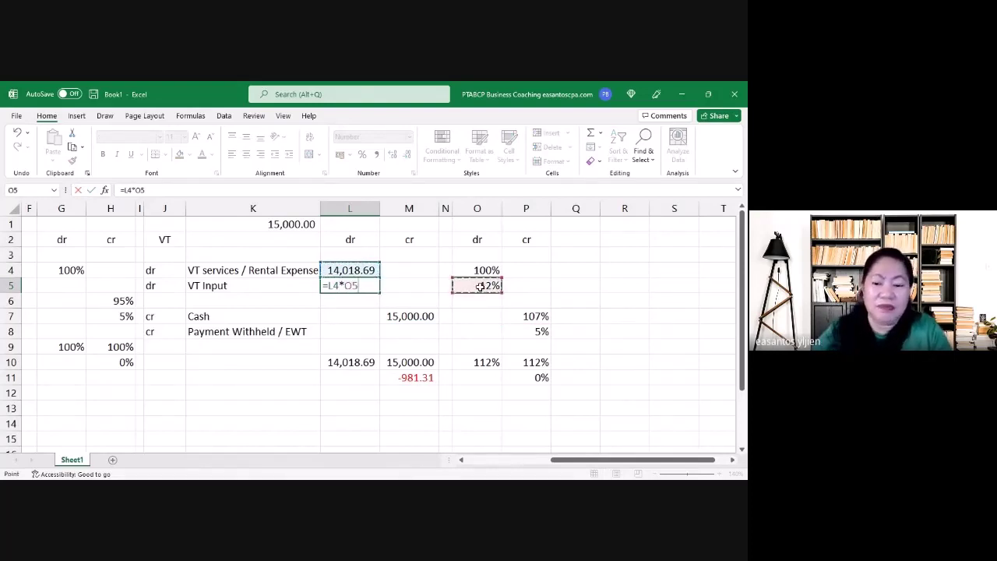
key("Return")
left_click(347, 403)
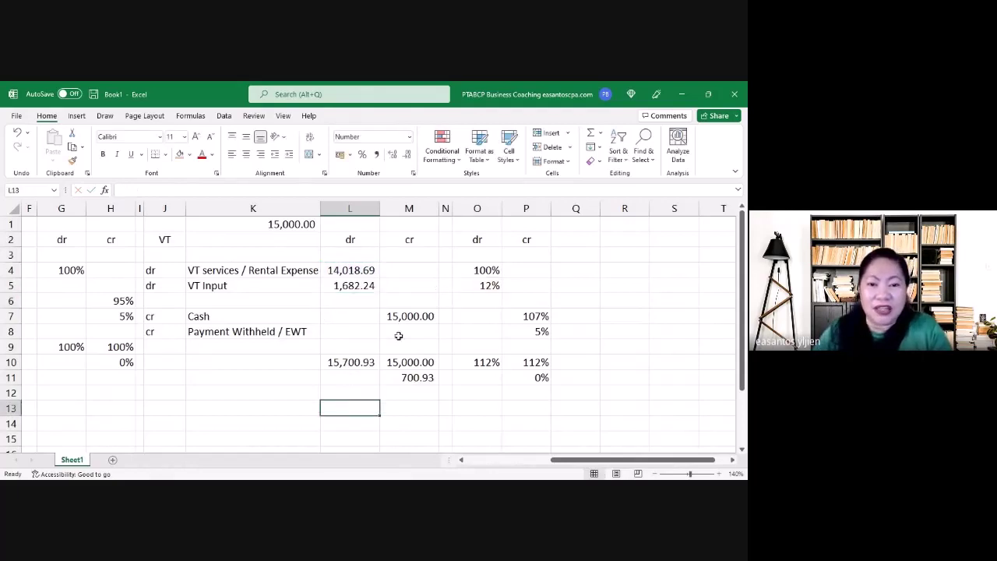
- Compute the Payment Withheld / EWT credit in M8 with the formula =L4*P8
left_click(398, 335)
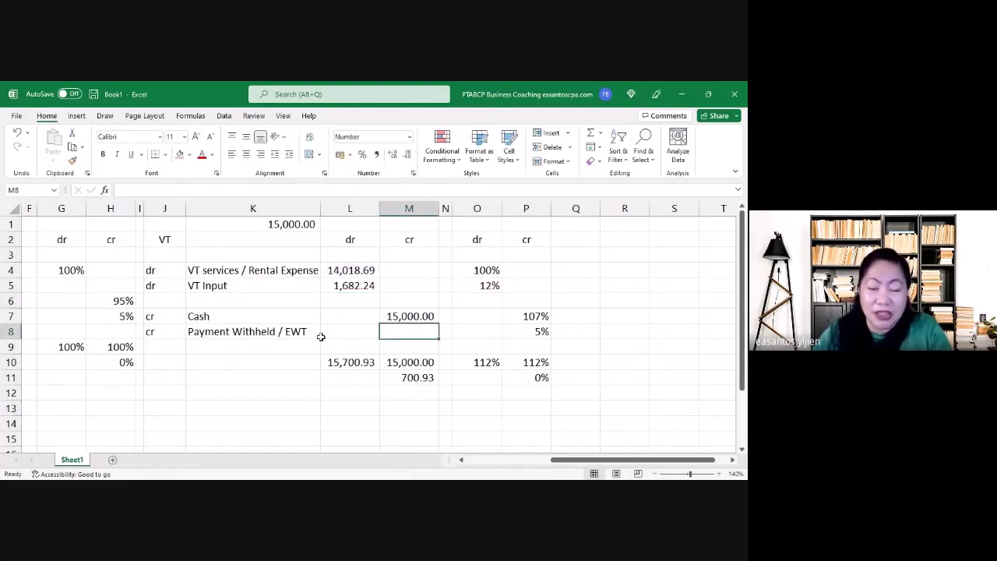
type("=")
key("Up")
key("Up")
key("Up")
key("Up")
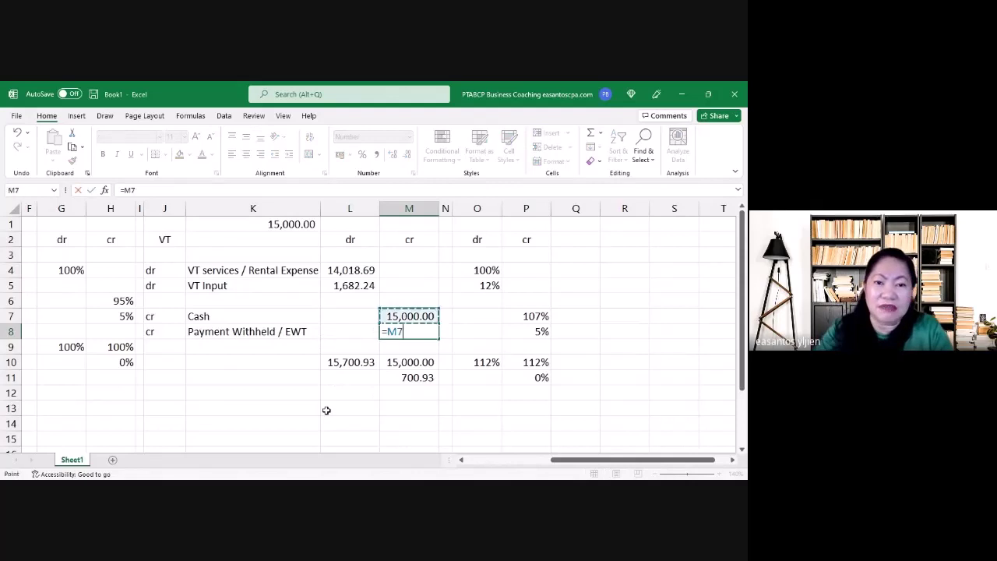
key("Left")
type("*")
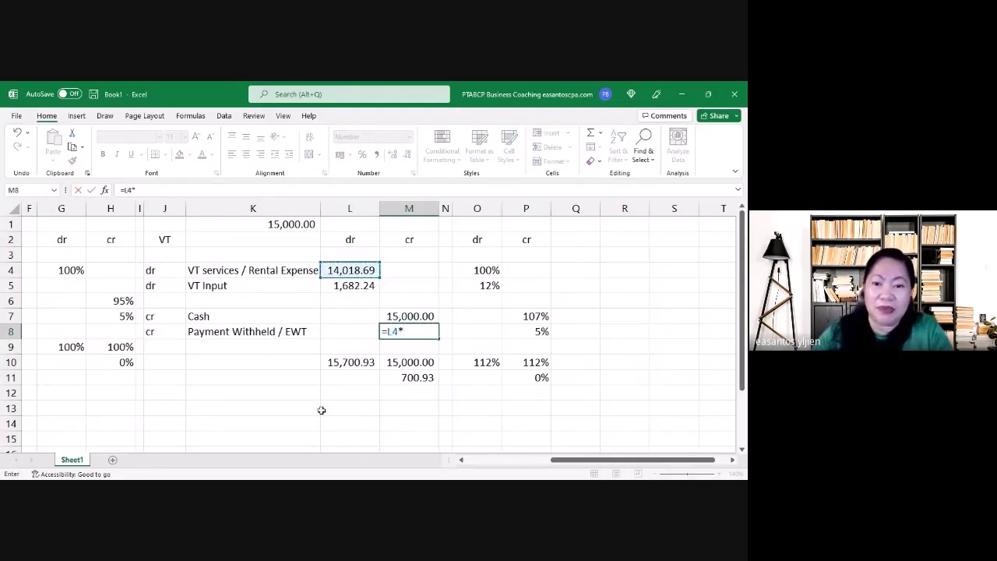
left_click(527, 337)
key("Return")
key("Return")
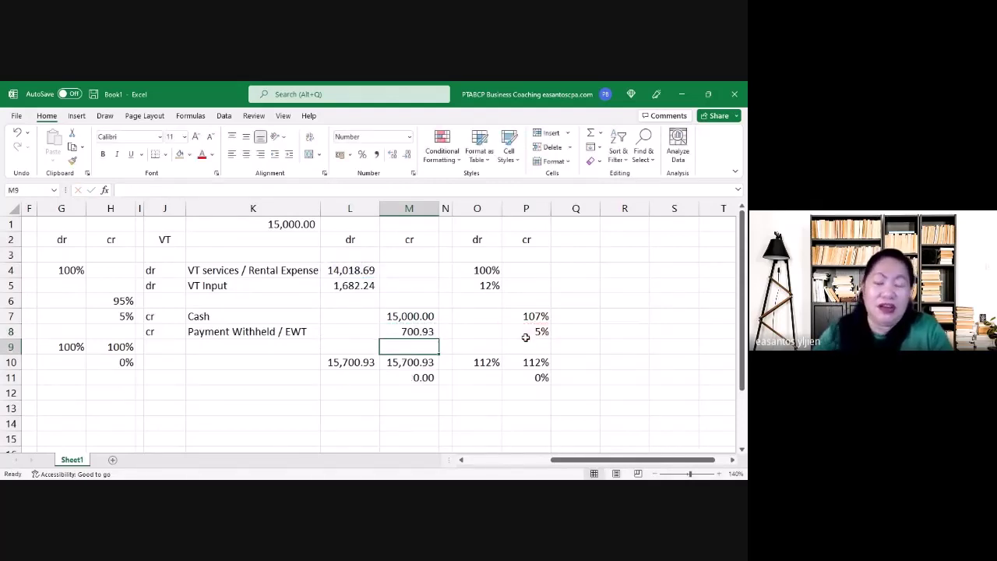
- Review the balance check in M11, the Cash row, the VT Input amount in L5 and the percentage columns O and P
left_click(402, 379)
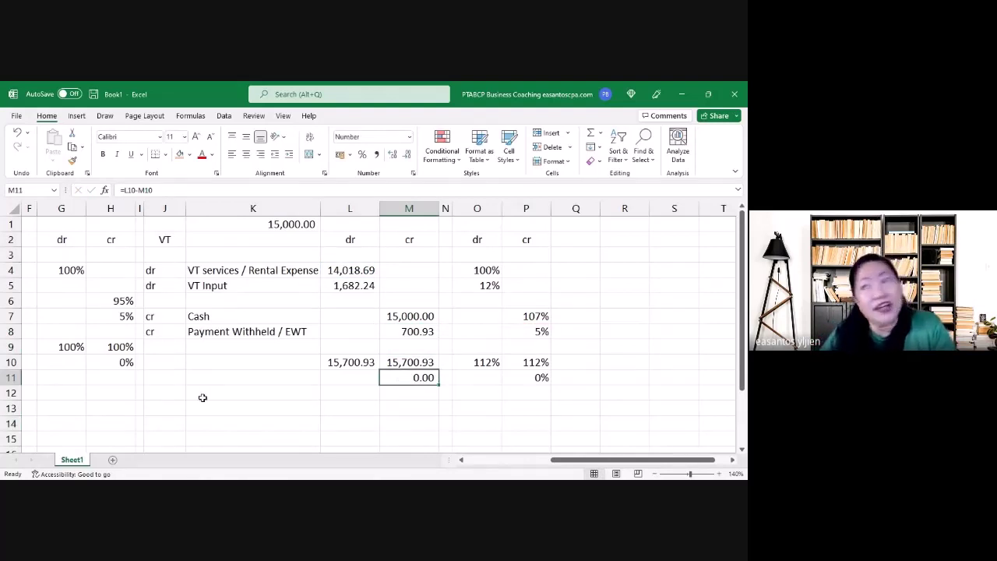
left_click(253, 407)
left_click_drag(382, 322, 238, 310)
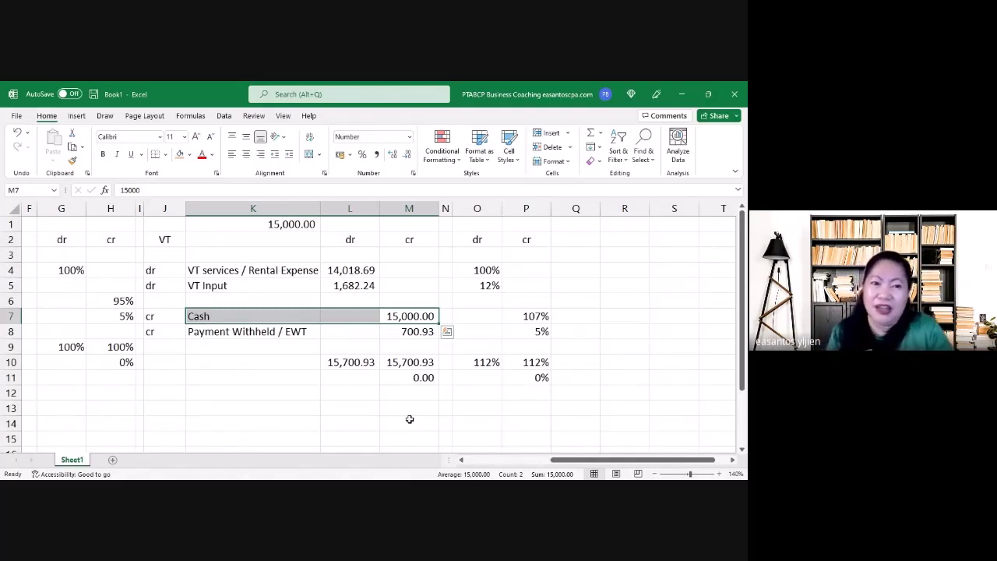
left_click(326, 286)
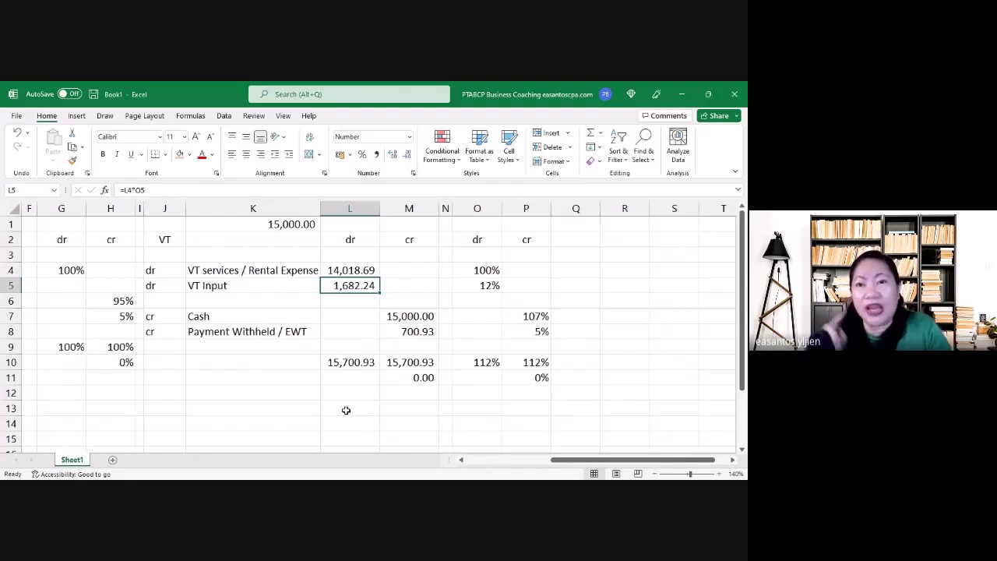
left_click_drag(476, 208, 526, 208)
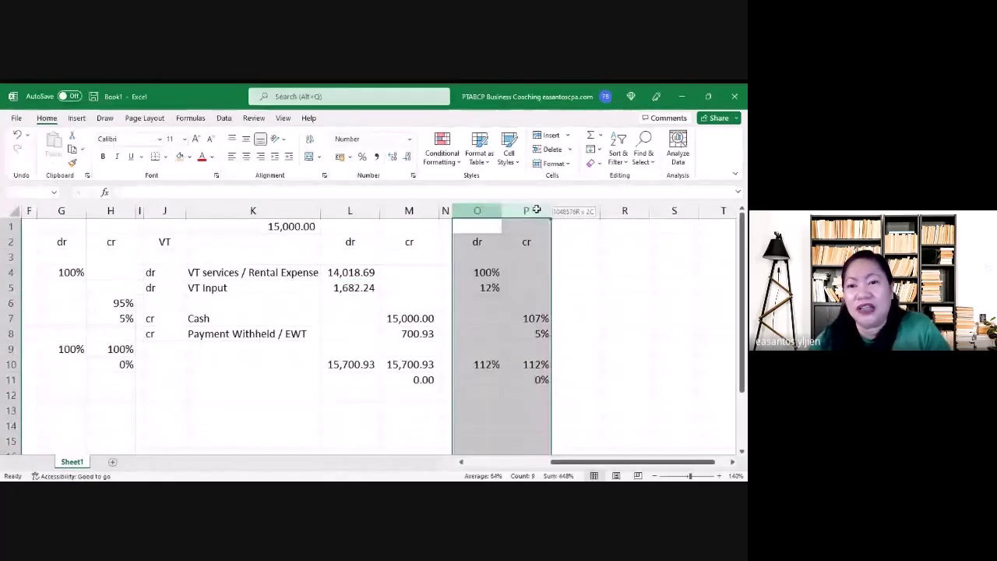
left_click(395, 402)
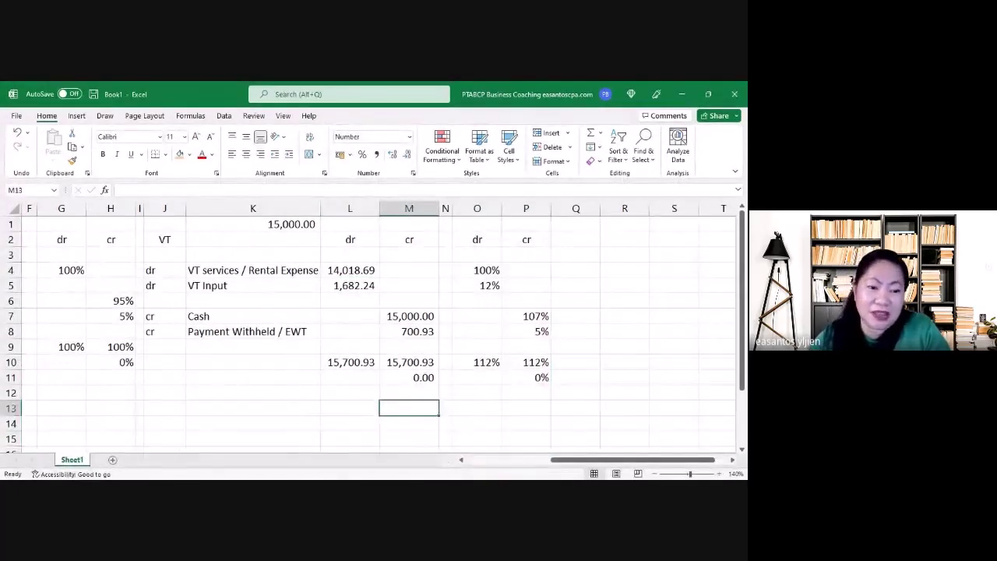